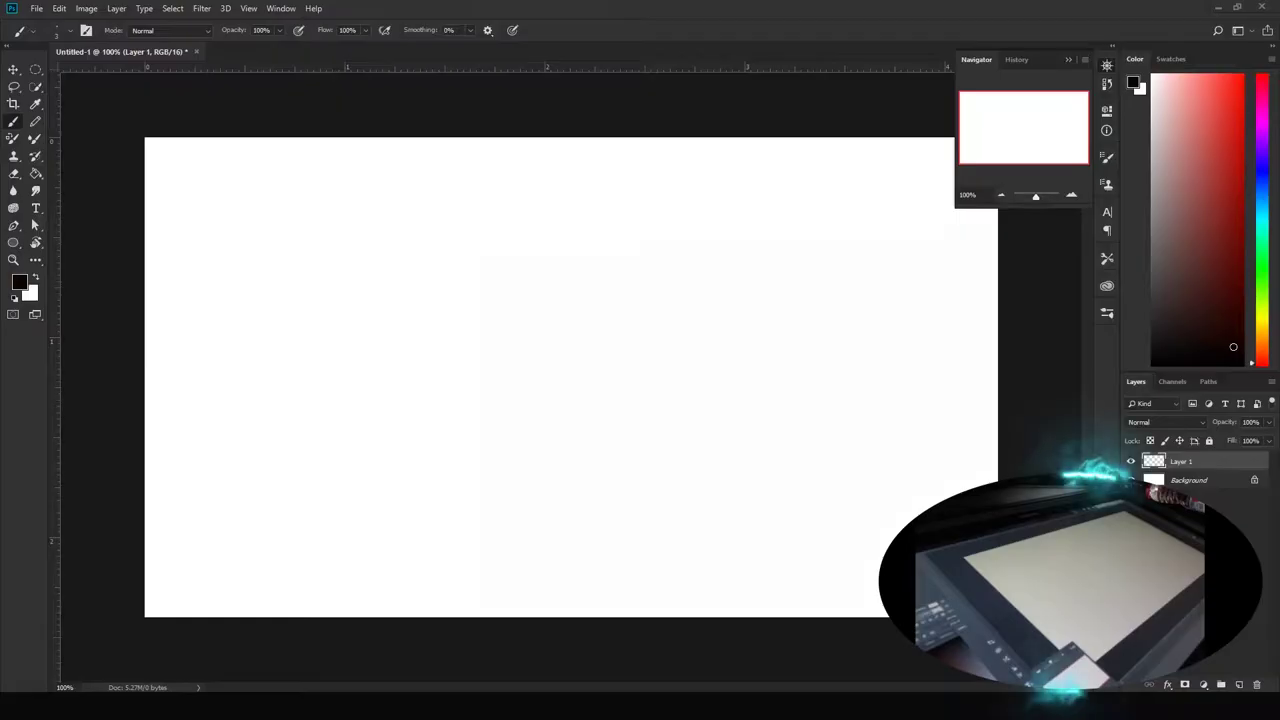
# Paint a solid black oval with a thick tail curving down-left from it
pyautogui.moveTo(566, 343)
pyautogui.mouseDown()
pyautogui.moveTo(596, 389)
pyautogui.moveTo(624, 318)
pyautogui.moveTo(560, 392)
pyautogui.moveTo(550, 365)
pyautogui.moveTo(571, 380)
pyautogui.mouseUp()
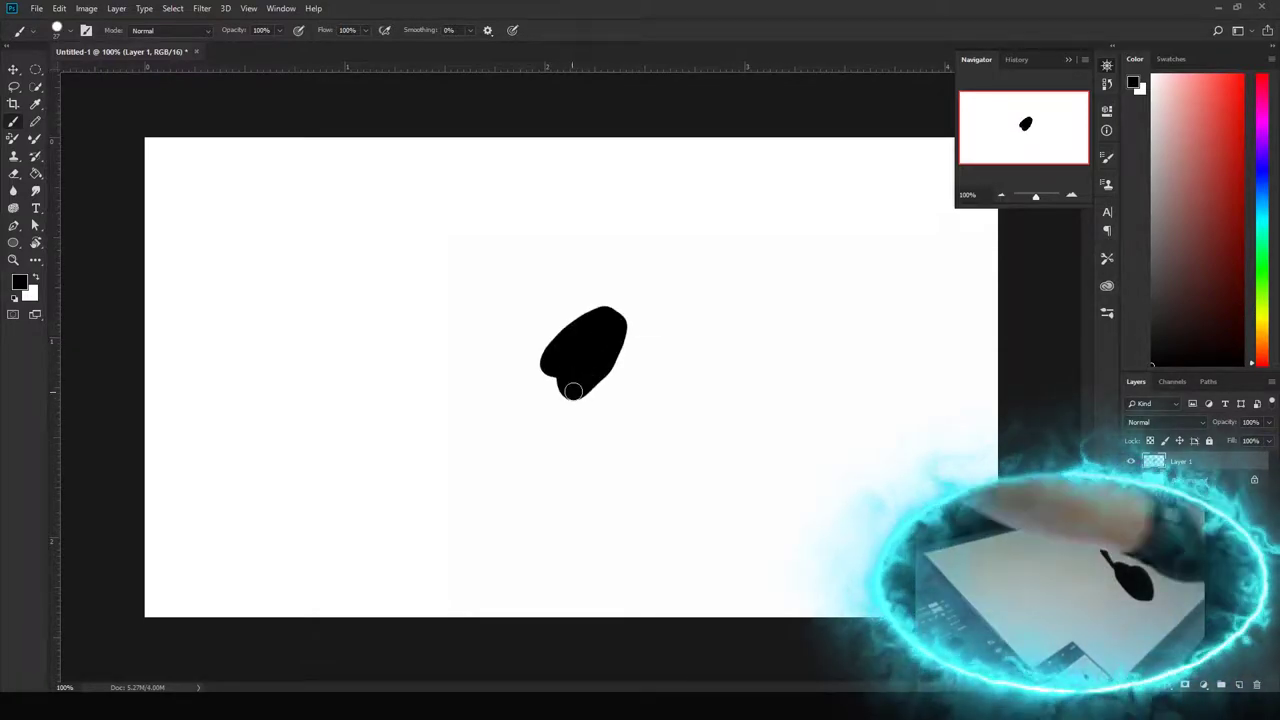
pyautogui.press('v')
pyautogui.moveTo(655, 429)
pyautogui.mouseDown()
pyautogui.moveTo(483, 429)
pyautogui.moveTo(600, 340)
pyautogui.moveTo(442, 484)
pyautogui.mouseUp()
pyautogui.press('b')
pyautogui.hotkey('ctrl', '+')
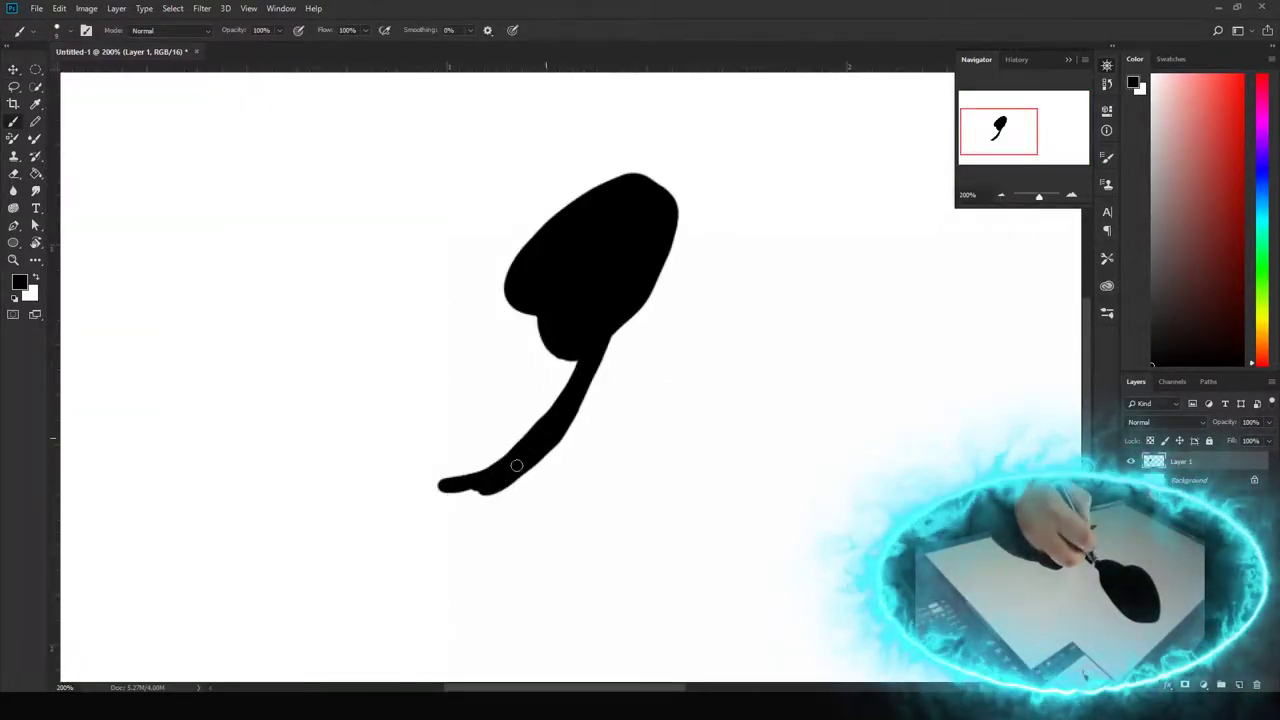
pyautogui.click(59, 8)
# Rework the tail joint and erase a white seam where the tail meets the oval
pyautogui.moveTo(512, 361); pyautogui.dragTo(600, 343)
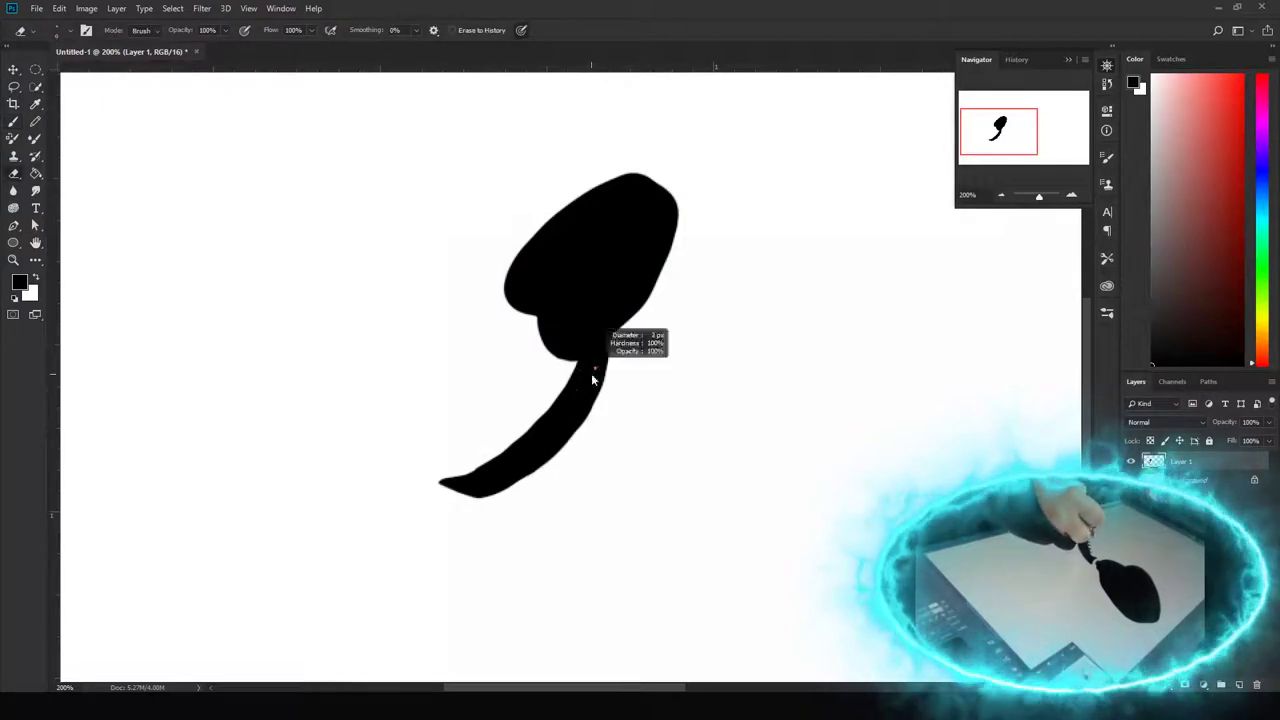
pyautogui.hotkey('ctrl', '+')
pyautogui.press('e')
pyautogui.moveTo(660, 390); pyautogui.dragTo(615, 405)
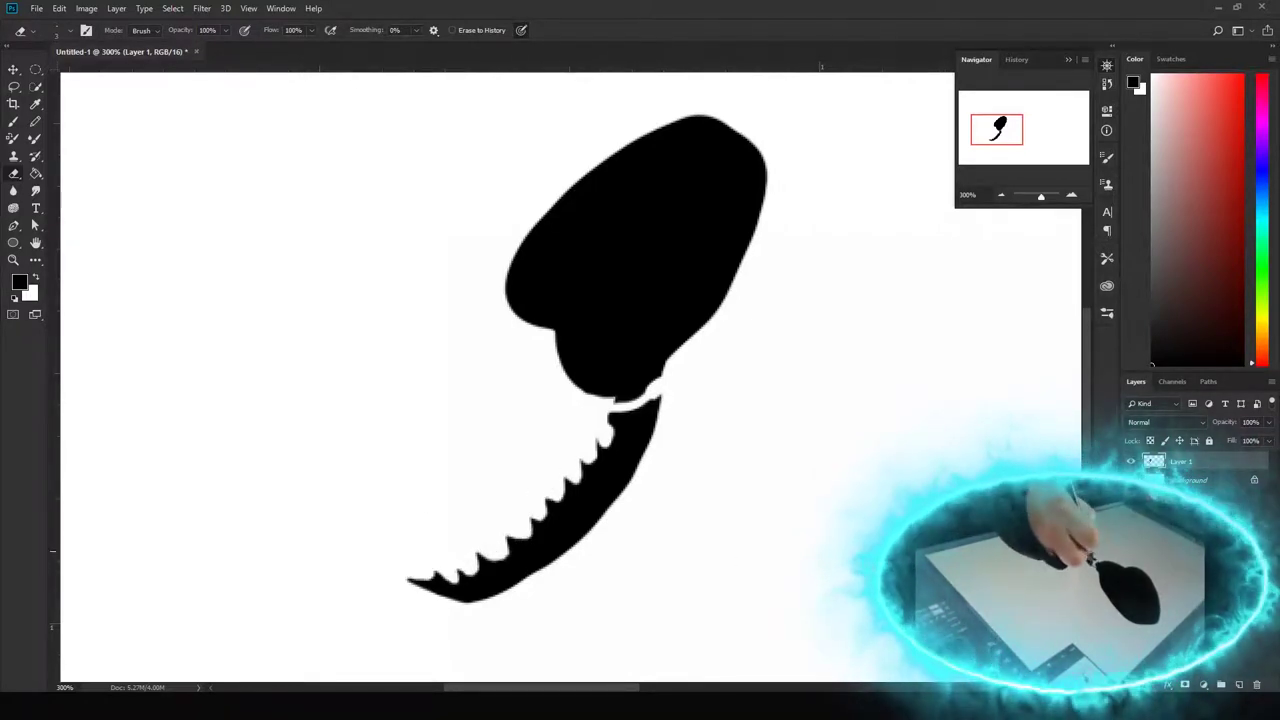
# Erase a thin white line along the tail's lower edge up to the joint
pyautogui.moveTo(552, 547)
pyautogui.mouseDown()
pyautogui.moveTo(462, 598)
pyautogui.moveTo(610, 445)
pyautogui.mouseUp()
pyautogui.hotkey('ctrl', 'z')
pyautogui.moveTo(460, 600)
pyautogui.mouseDown()
pyautogui.moveTo(630, 410)
pyautogui.moveTo(593, 482)
pyautogui.mouseUp()
pyautogui.press('b')
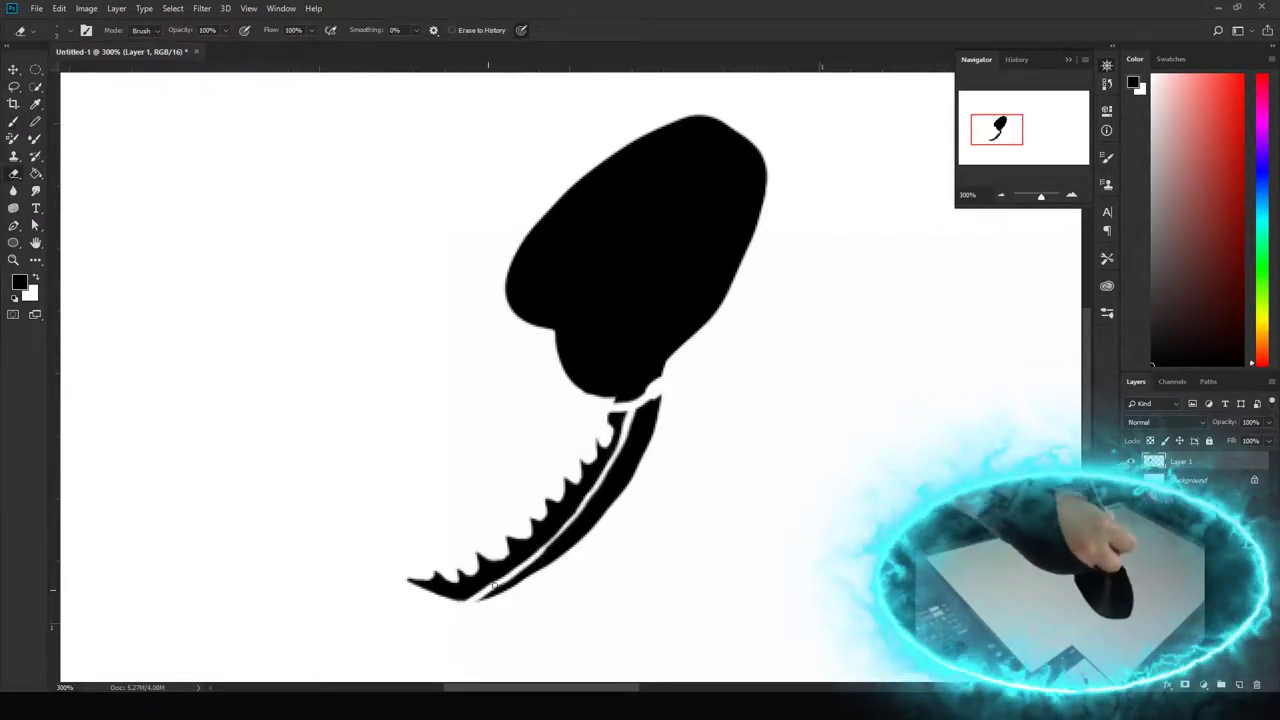
# Paint black over parts of the white line to break it into segments
pyautogui.moveTo(480, 594); pyautogui.dragTo(540, 556)
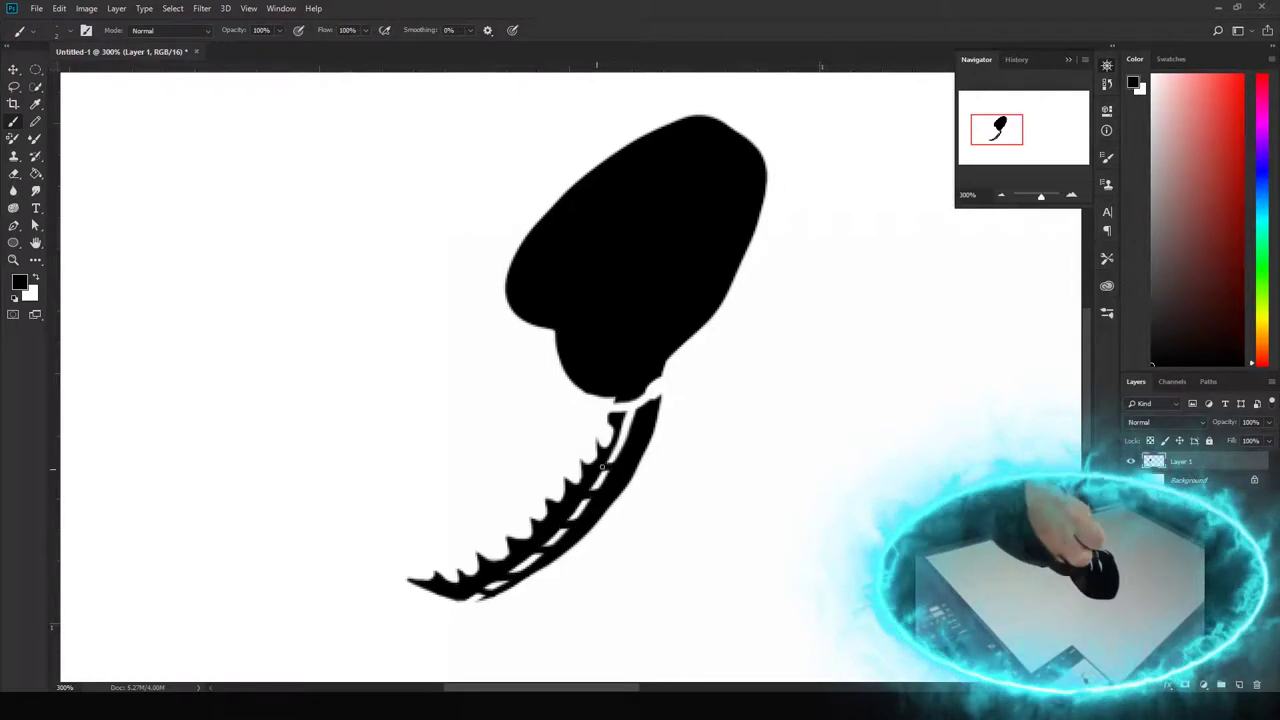
pyautogui.moveTo(610, 444); pyautogui.dragTo(628, 416)
pyautogui.press('e')
pyautogui.press('b')
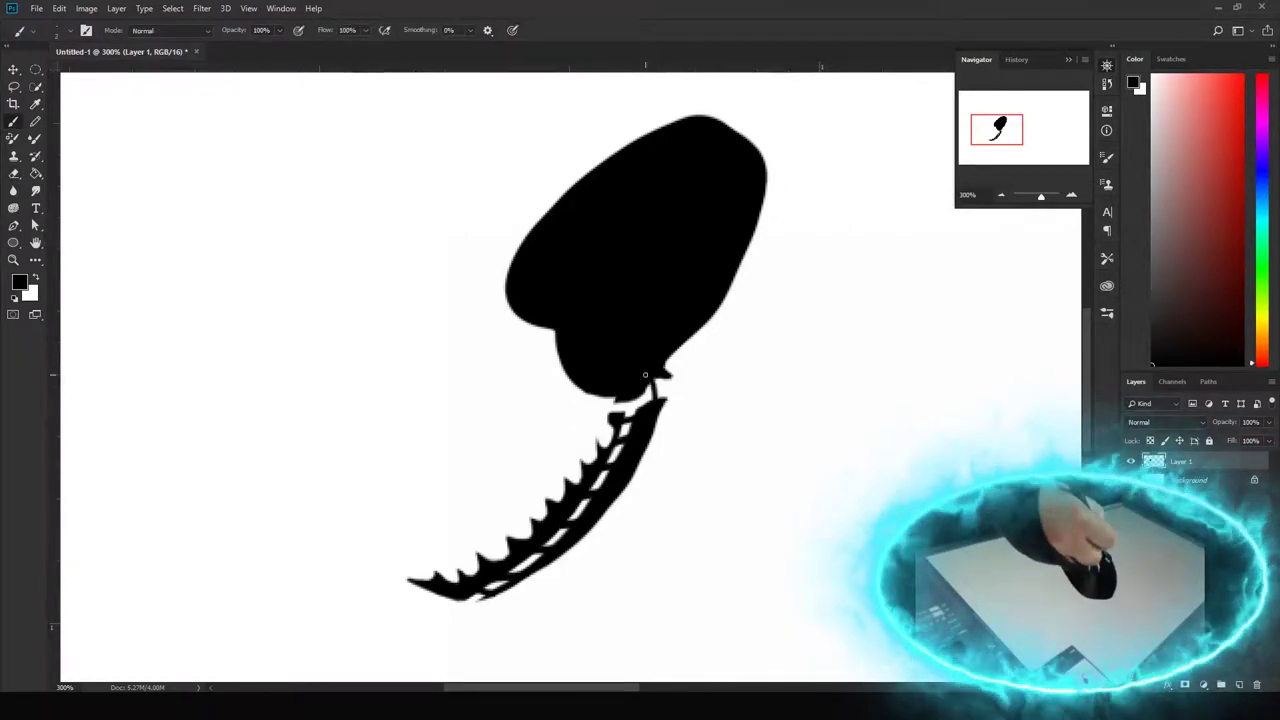
pyautogui.press('e')
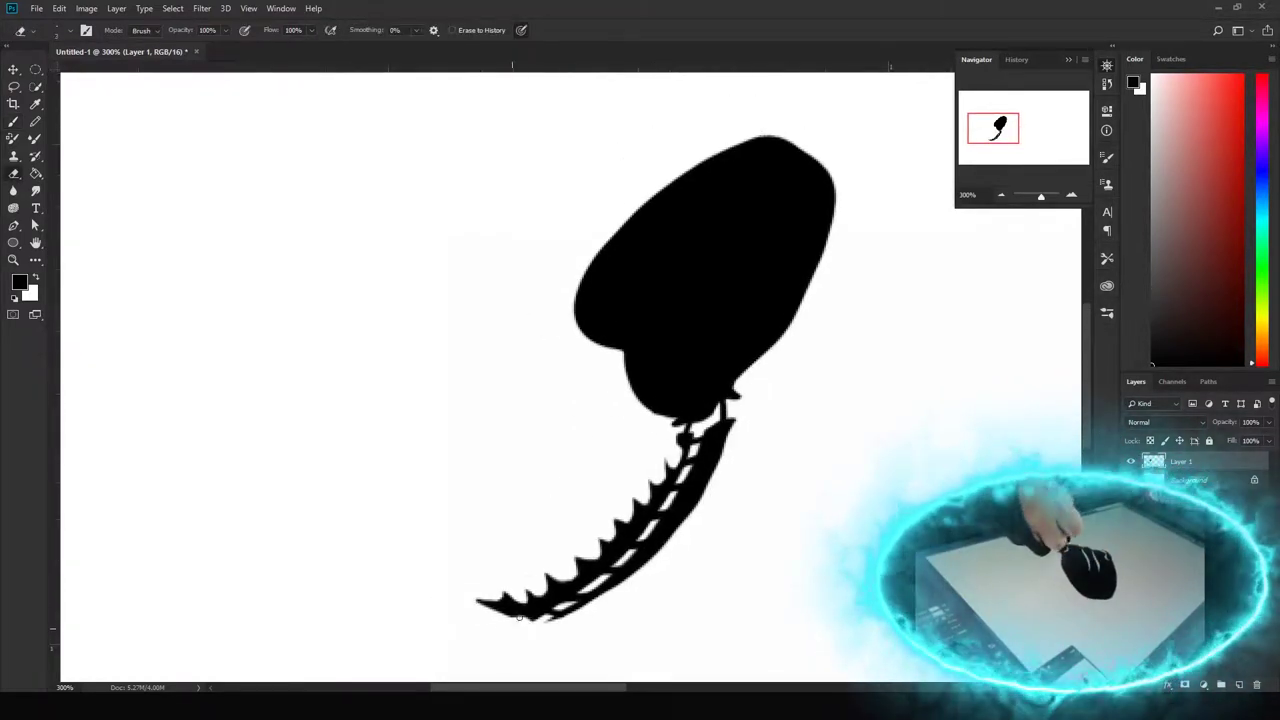
pyautogui.moveTo(628, 577); pyautogui.dragTo(601, 548)
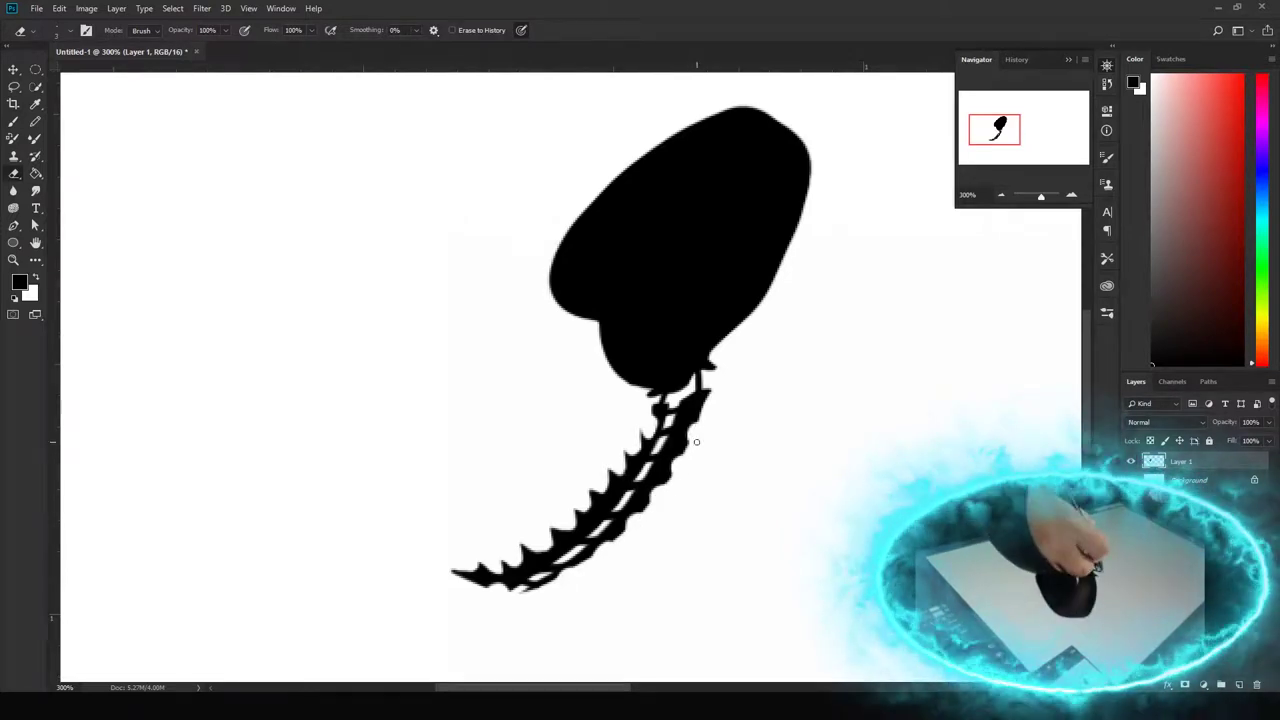
# Thicken the black oval's left edge
pyautogui.press('b')
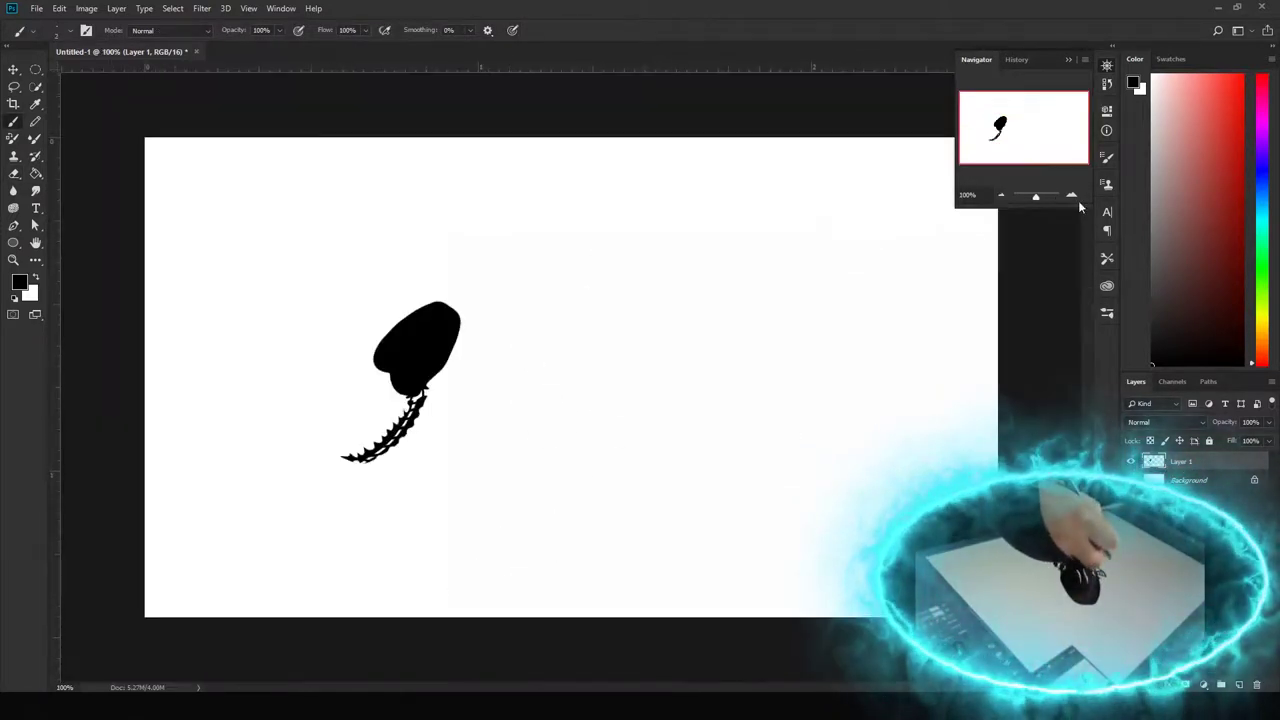
pyautogui.moveTo(806, 451); pyautogui.dragTo(738, 471)
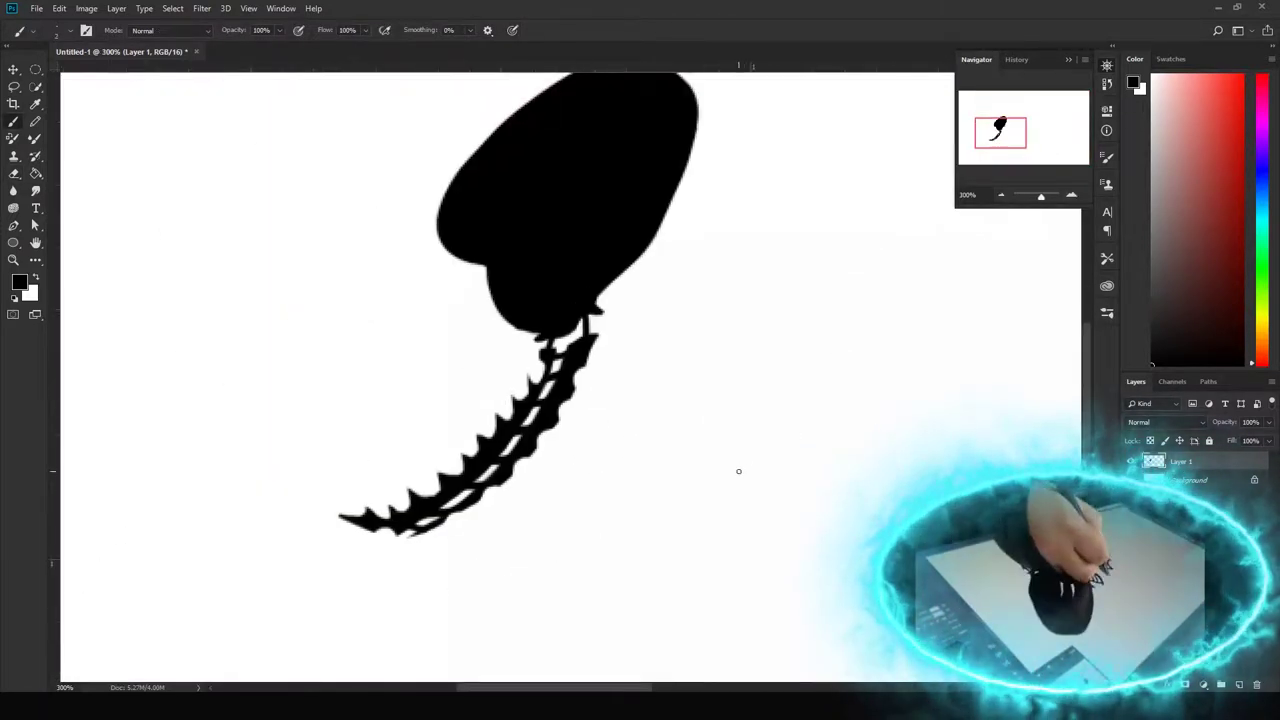
pyautogui.scroll(3, 738, 471)
pyautogui.moveTo(600, 412); pyautogui.dragTo(613, 389)
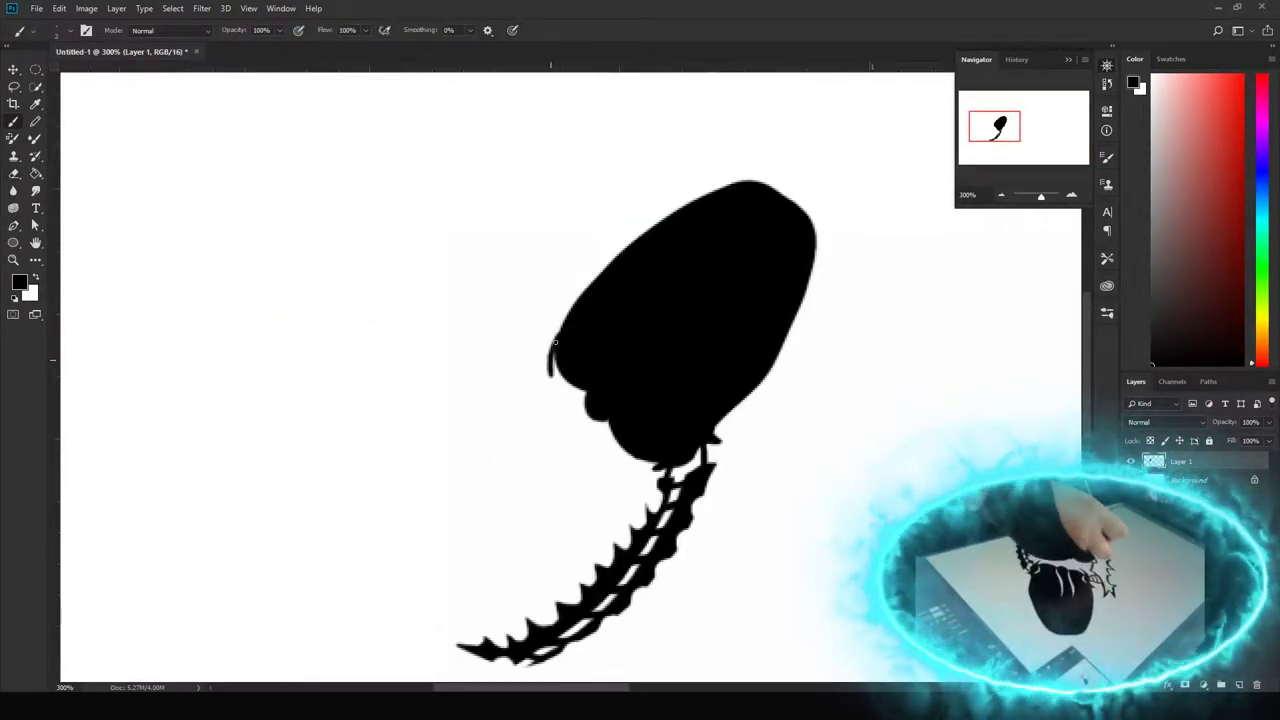
pyautogui.moveTo(559, 353); pyautogui.dragTo(548, 372)
pyautogui.scroll(2, 600, 400)
# Cut two curved white stripes across the oval and a white groove at the neck and lower-left lobe
pyautogui.moveTo(595, 490); pyautogui.dragTo(655, 400)
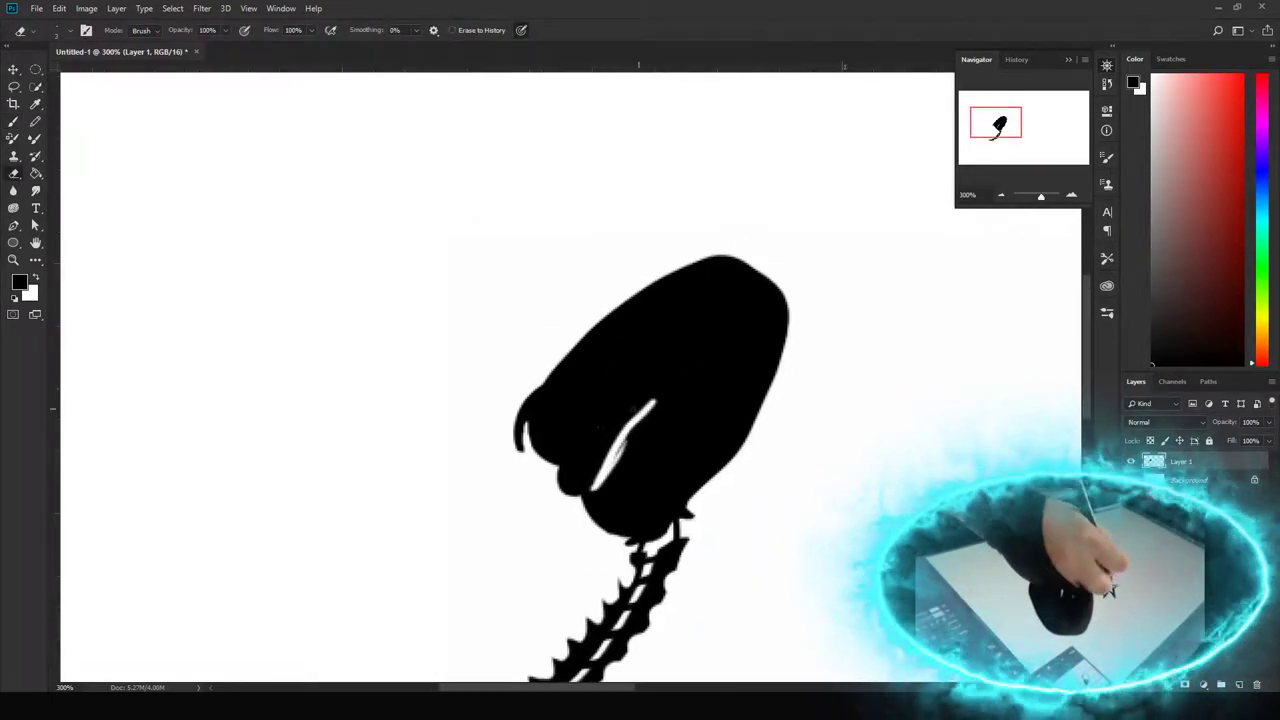
pyautogui.moveTo(565, 462); pyautogui.dragTo(650, 366)
pyautogui.moveTo(650, 410); pyautogui.dragTo(672, 385)
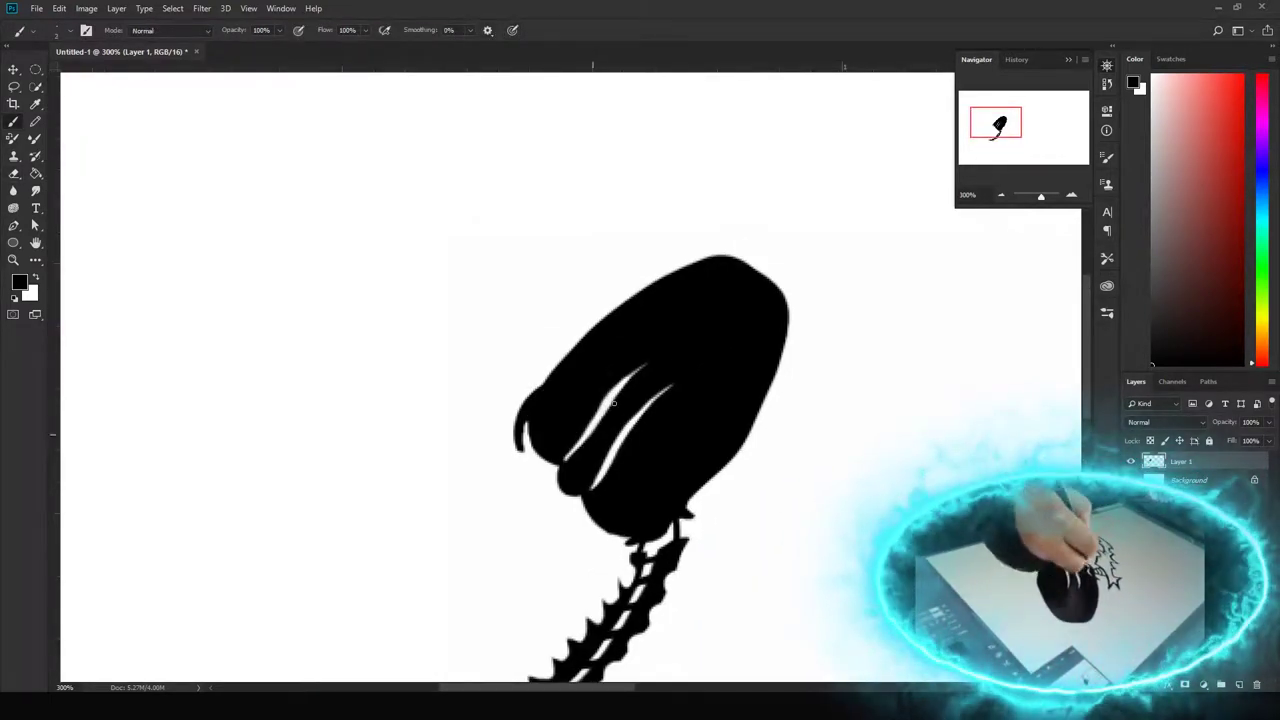
pyautogui.moveTo(612, 510); pyautogui.dragTo(648, 480)
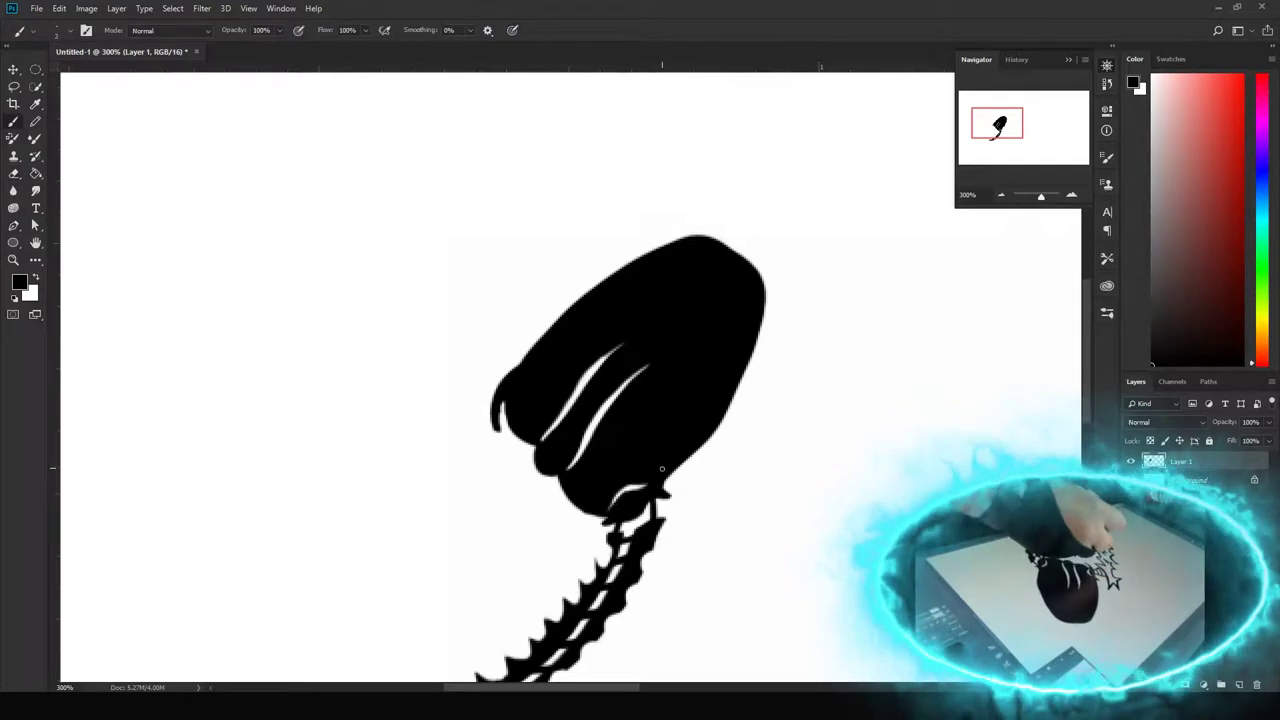
pyautogui.moveTo(540, 426); pyautogui.dragTo(561, 392)
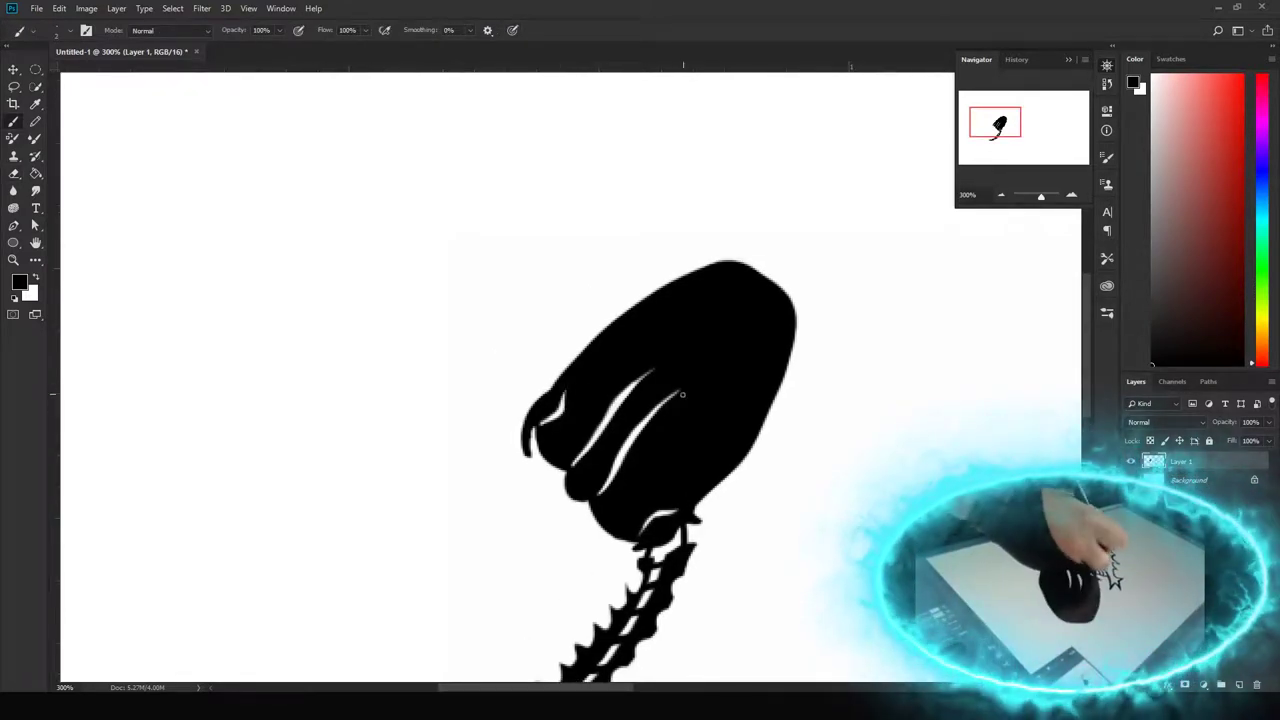
pyautogui.moveTo(629, 537); pyautogui.dragTo(625, 550)
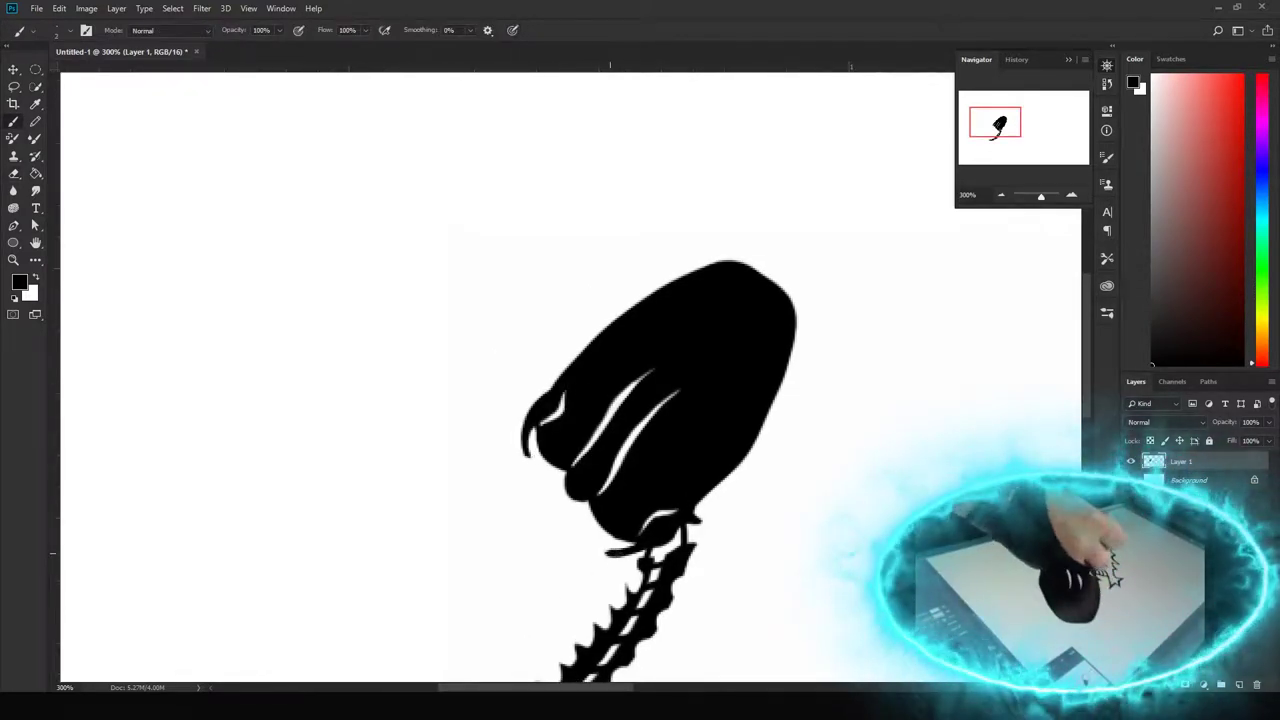
# Draw black strokes from the oval's left edge to start the claw's upper outline
pyautogui.press('e')
pyautogui.moveTo(728, 510)
pyautogui.mouseDown()
pyautogui.moveTo(816, 369)
pyautogui.moveTo(843, 501)
pyautogui.mouseUp()
pyautogui.press('b')
pyautogui.moveTo(640, 352); pyautogui.dragTo(621, 422)
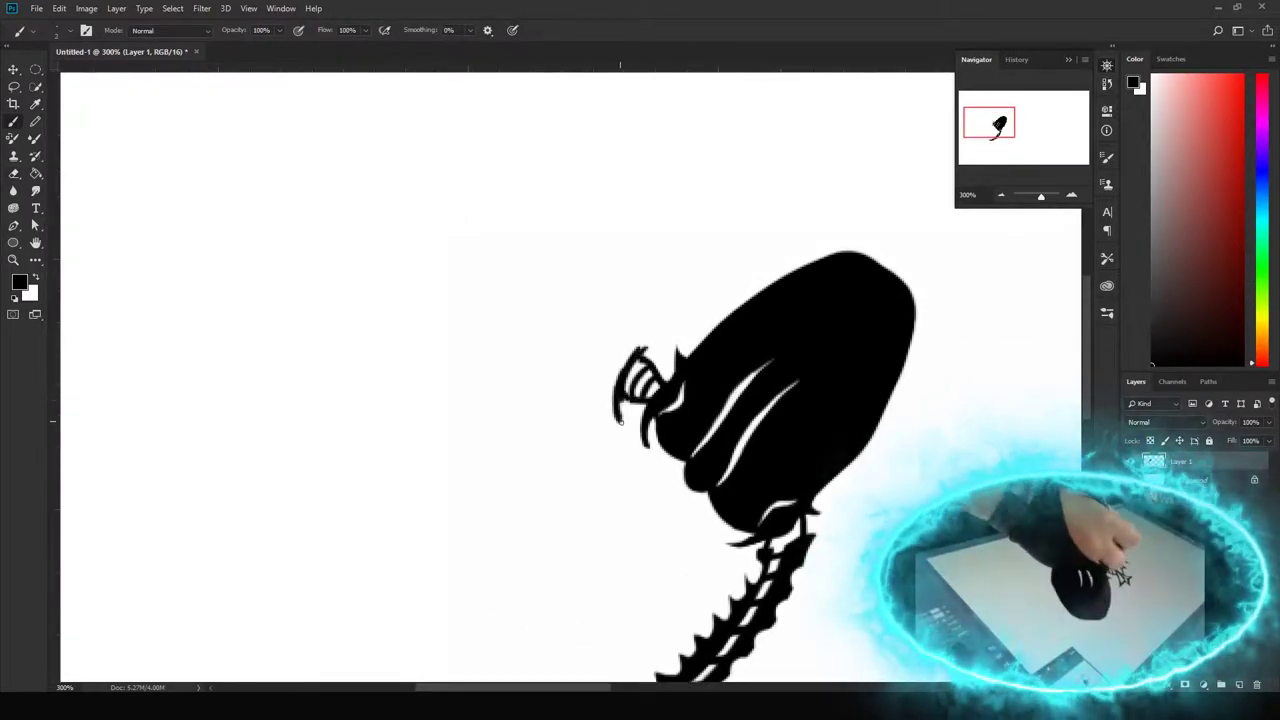
pyautogui.hotkey('ctrl', '-')
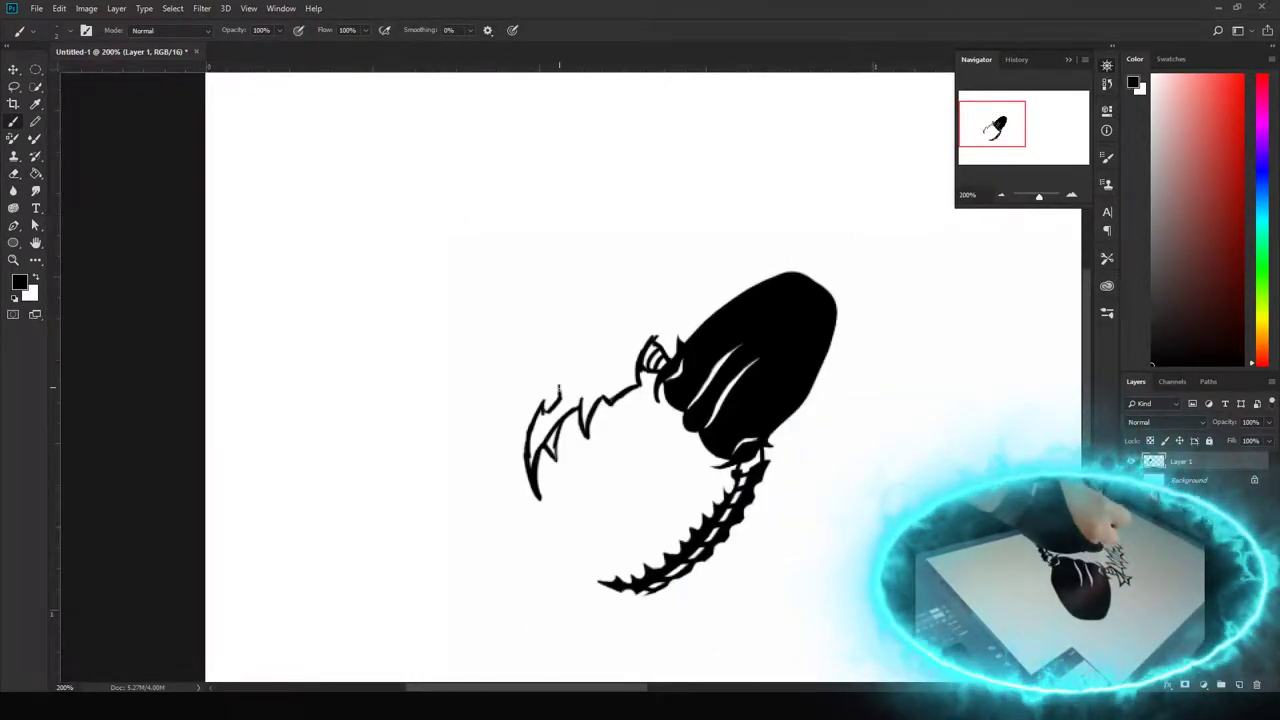
pyautogui.click(1068, 194)
pyautogui.moveTo(662, 292); pyautogui.dragTo(712, 280)
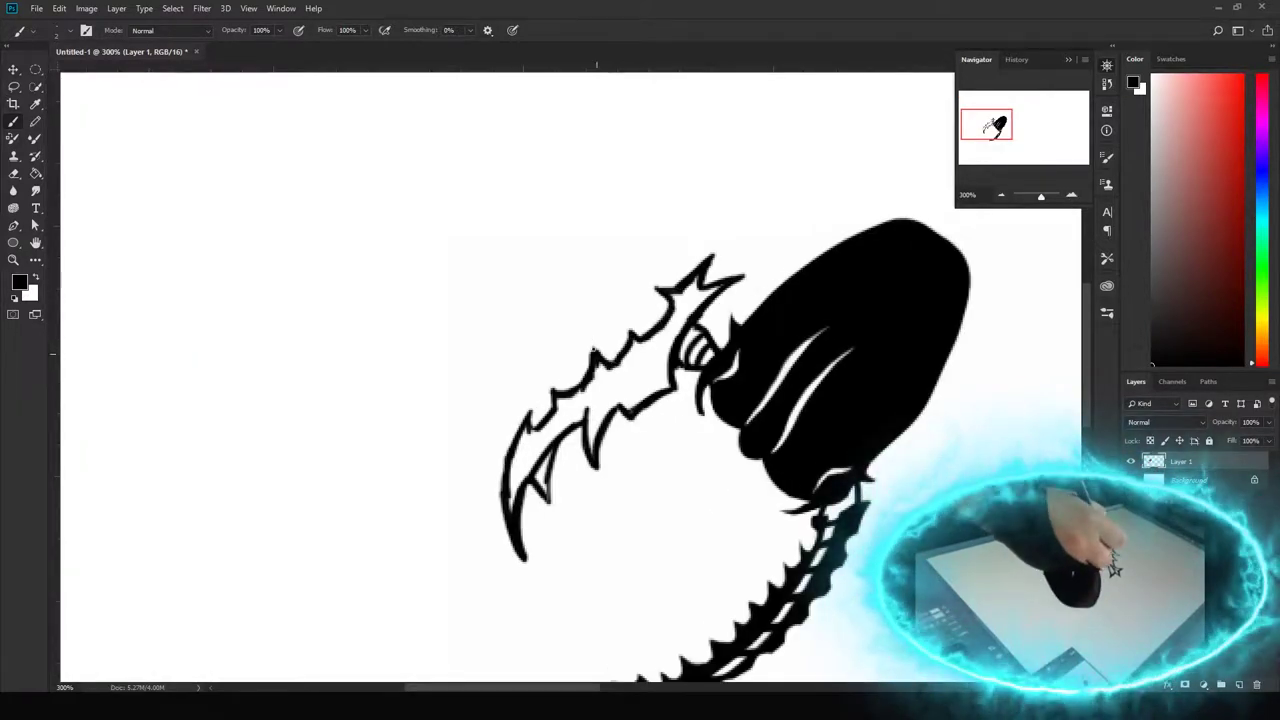
# Extend the claw's left and top spikes and thicken its lower-left outline
pyautogui.press('e')
pyautogui.press('b')
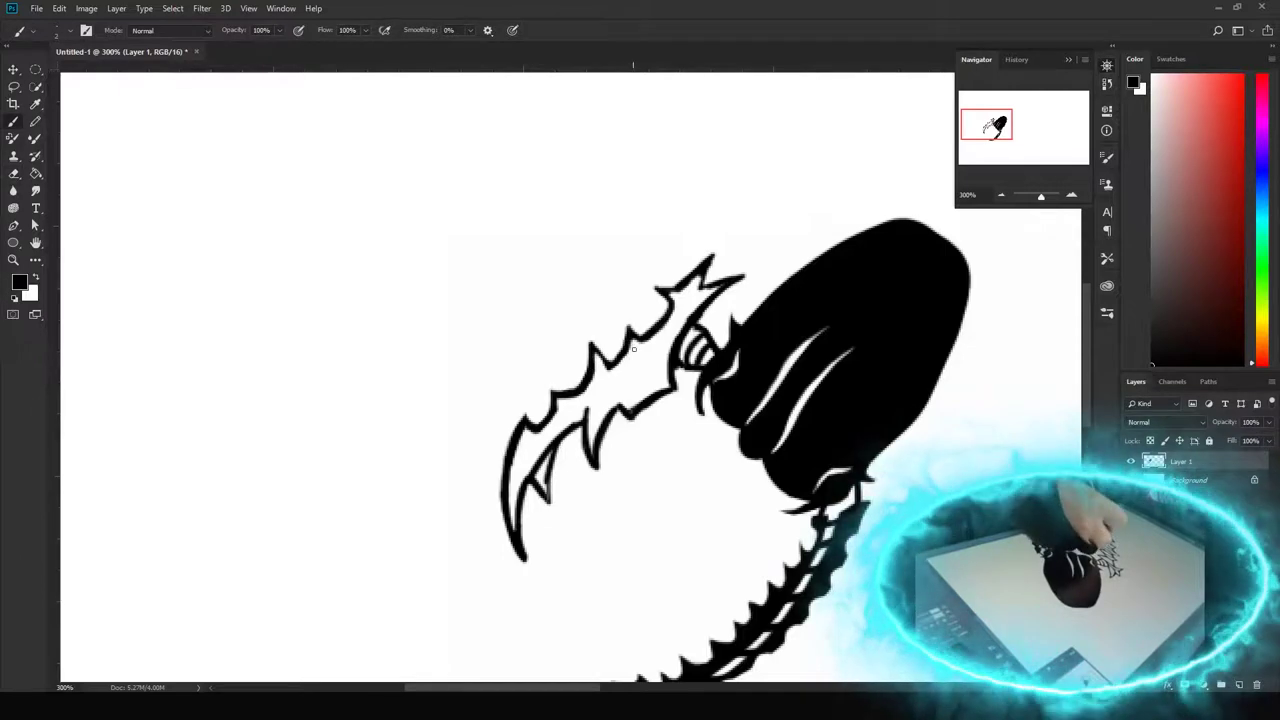
pyautogui.moveTo(680, 292); pyautogui.dragTo(653, 284)
pyautogui.moveTo(746, 270); pyautogui.dragTo(700, 284)
pyautogui.moveTo(726, 290); pyautogui.dragTo(706, 310)
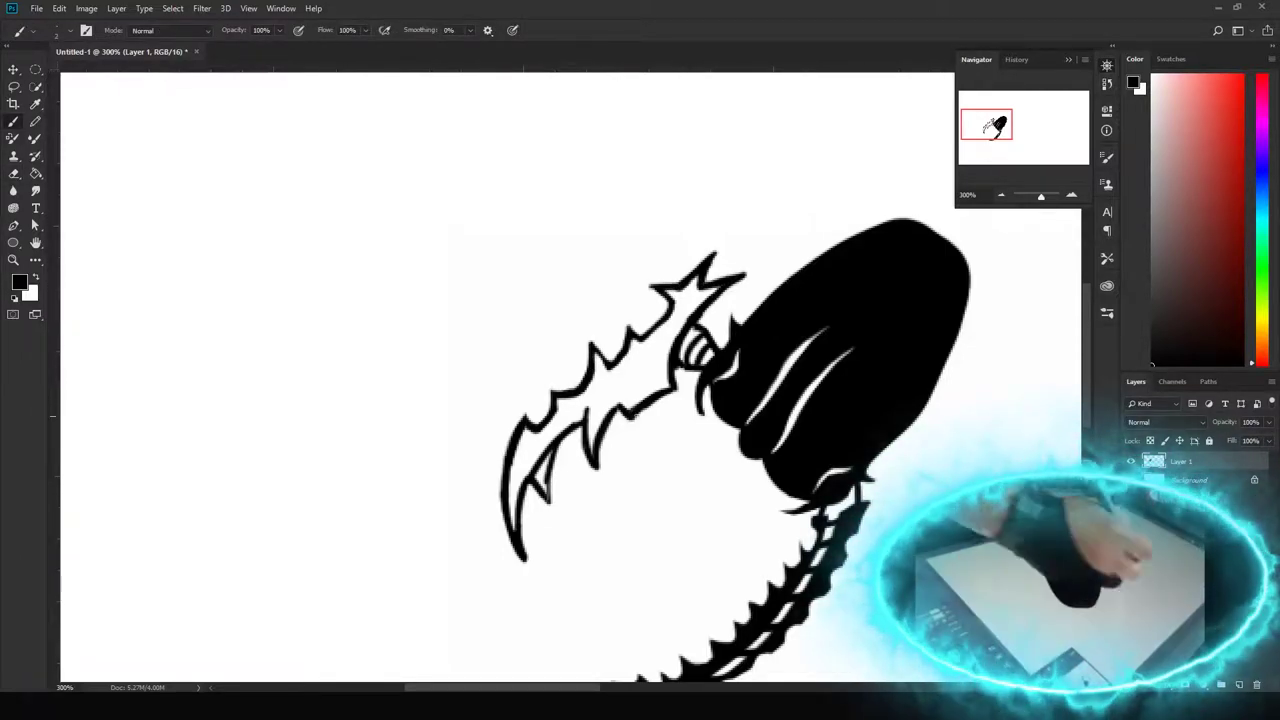
pyautogui.moveTo(718, 357)
pyautogui.mouseDown()
pyautogui.moveTo(722, 327)
pyautogui.moveTo(672, 377)
pyautogui.mouseUp()
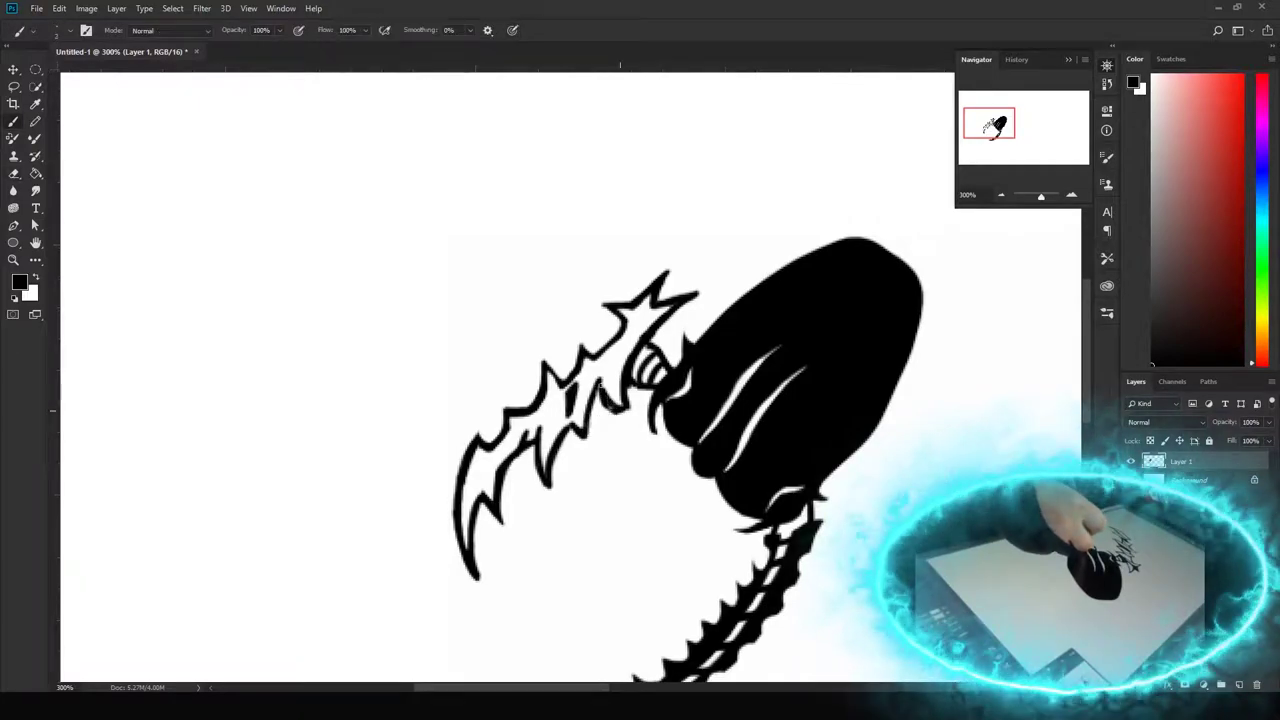
pyautogui.moveTo(466, 550); pyautogui.dragTo(485, 478)
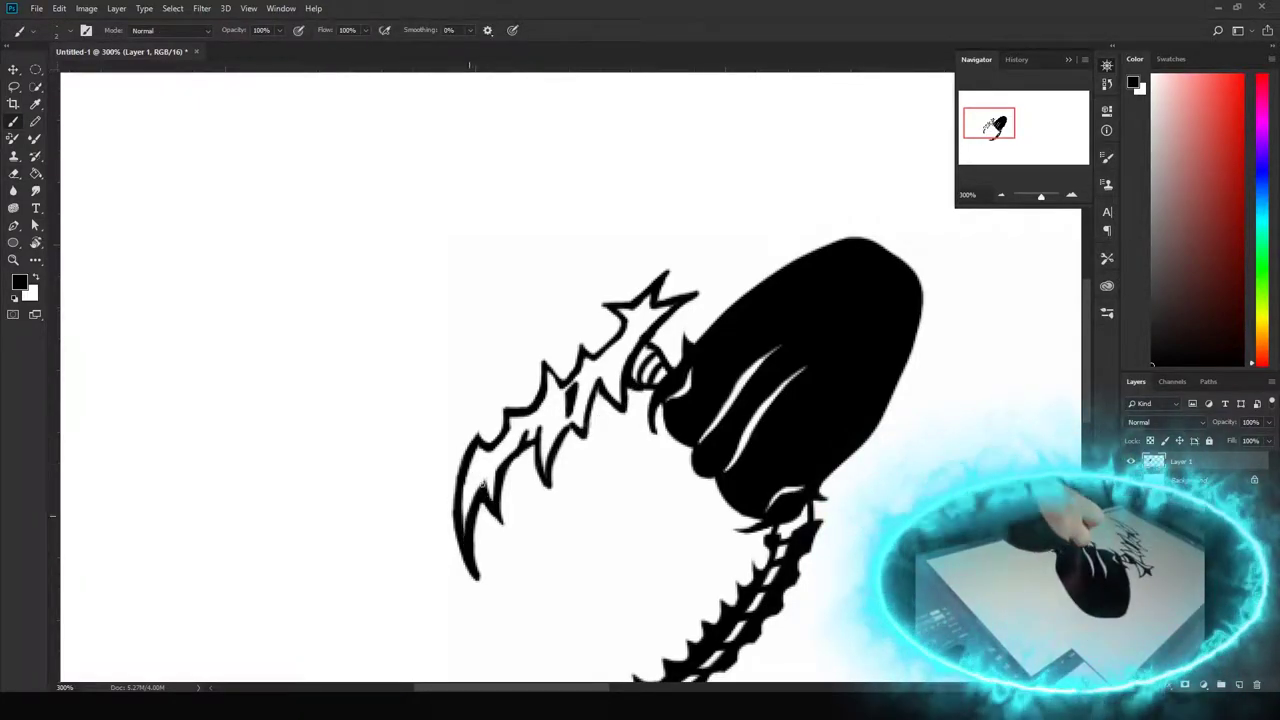
pyautogui.press('e')
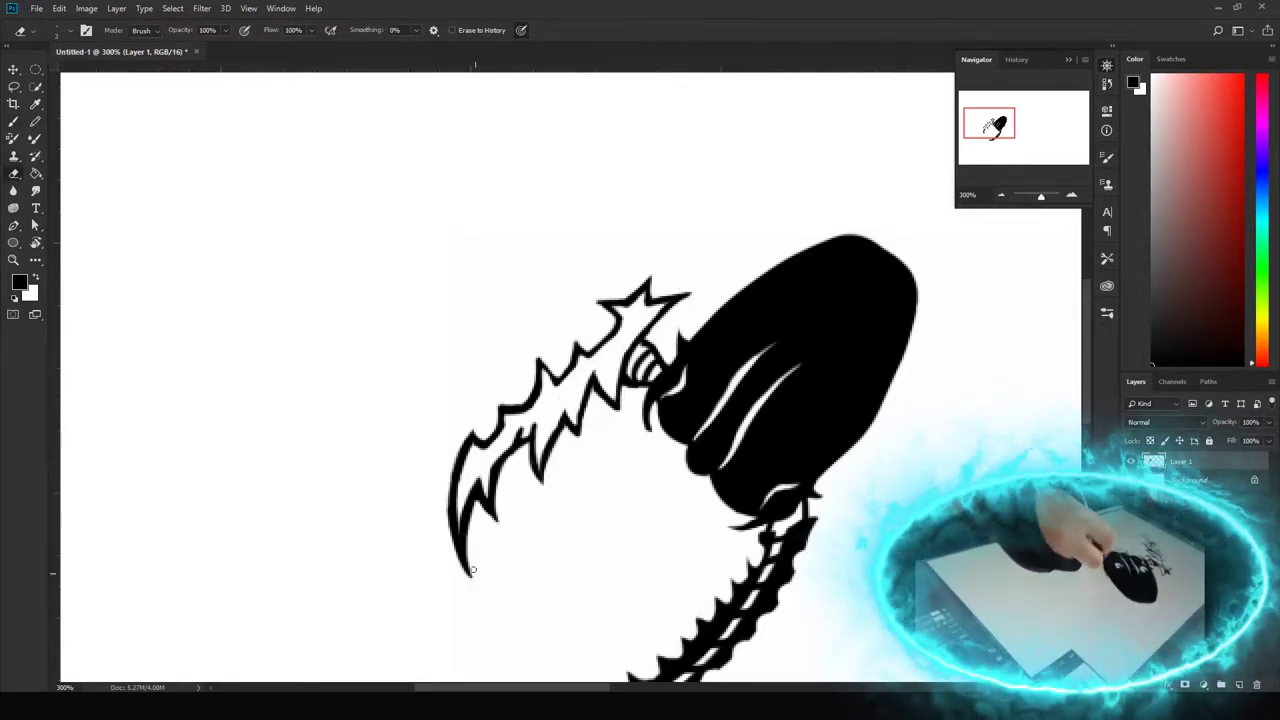
# Pan the view around the claw toward the underside of the head
pyautogui.press('b')
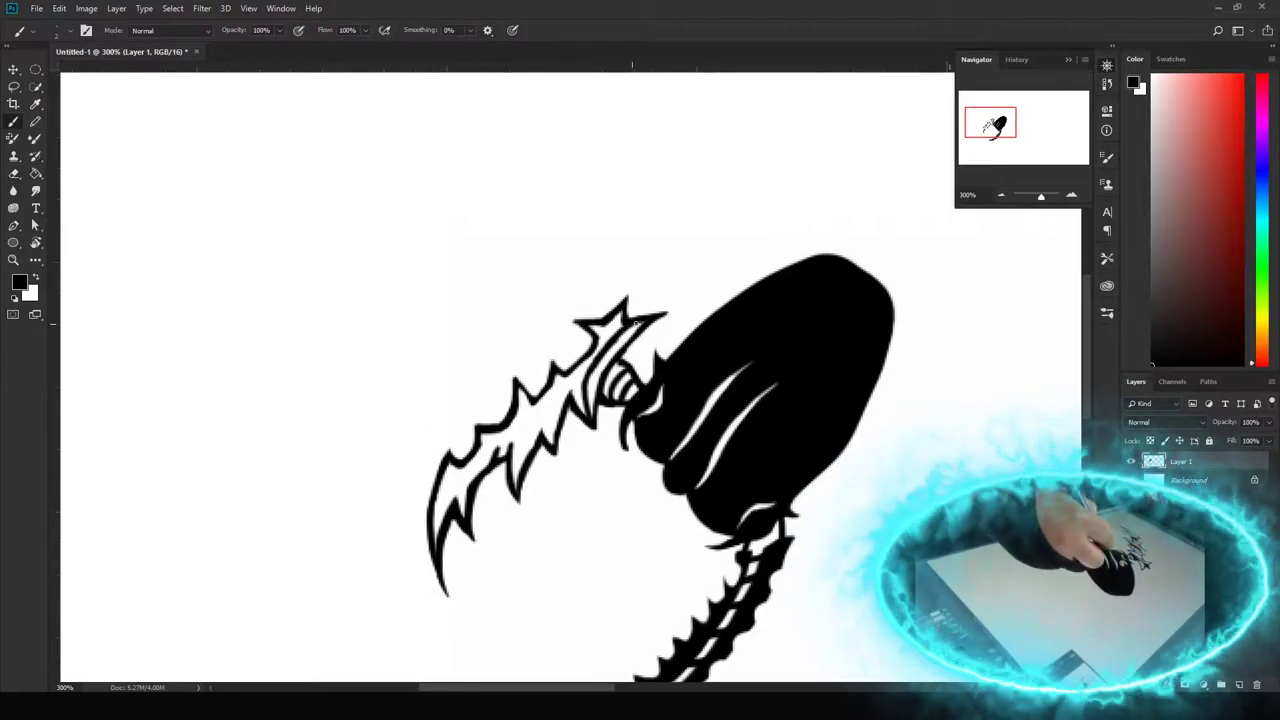
pyautogui.moveTo(590, 381)
pyautogui.mouseDown()
pyautogui.moveTo(610, 328)
pyautogui.moveTo(540, 323)
pyautogui.mouseUp()
pyautogui.moveTo(857, 416)
pyautogui.mouseDown()
pyautogui.moveTo(857, 351)
pyautogui.moveTo(890, 444)
pyautogui.mouseUp()
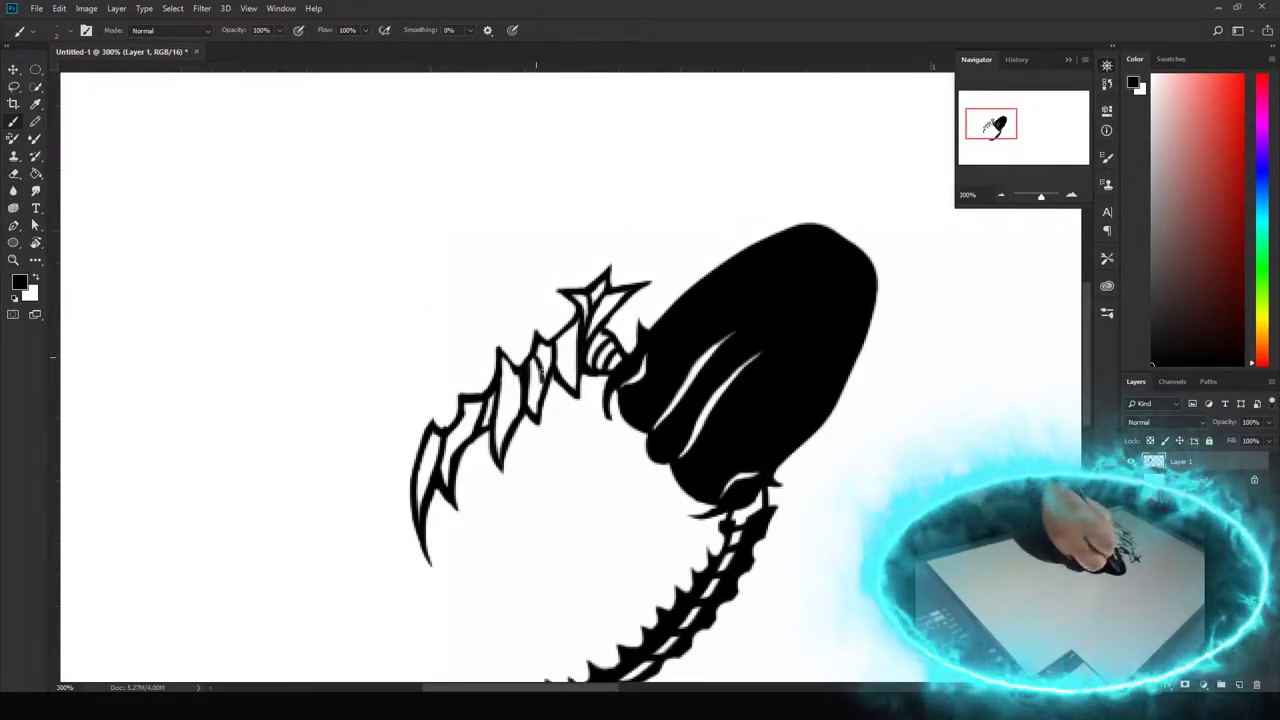
pyautogui.press('e')
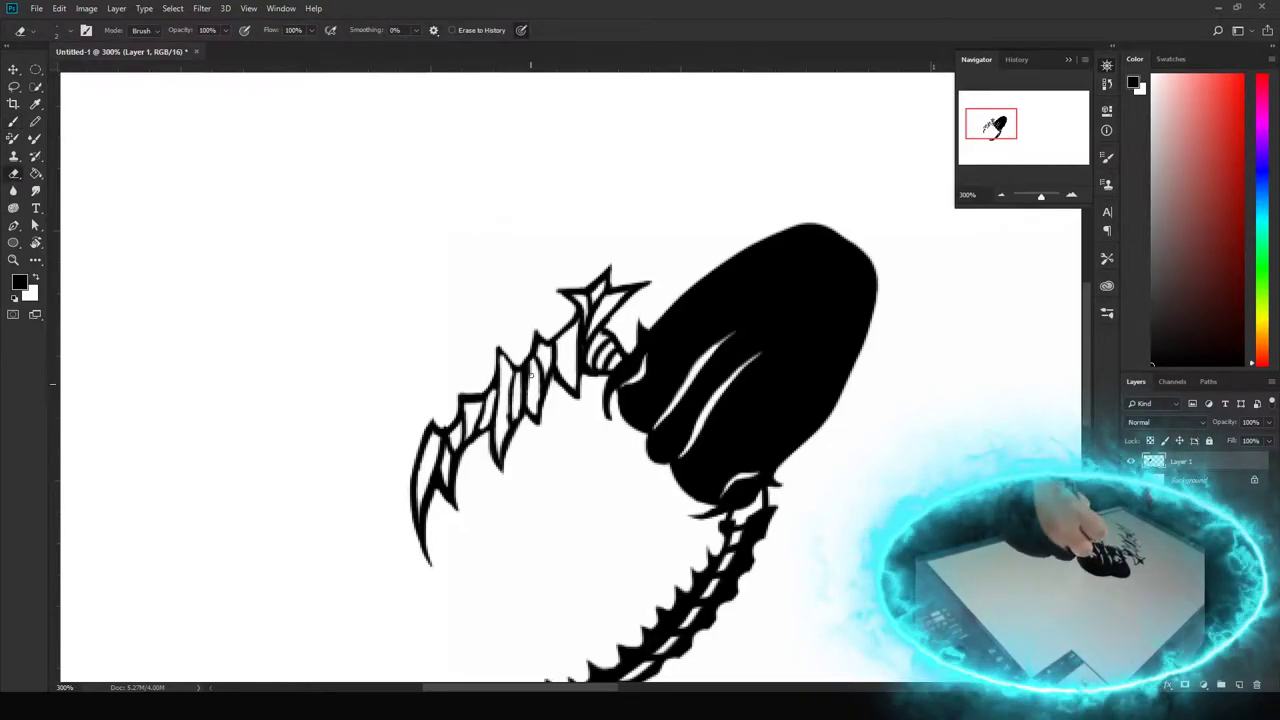
pyautogui.press('b')
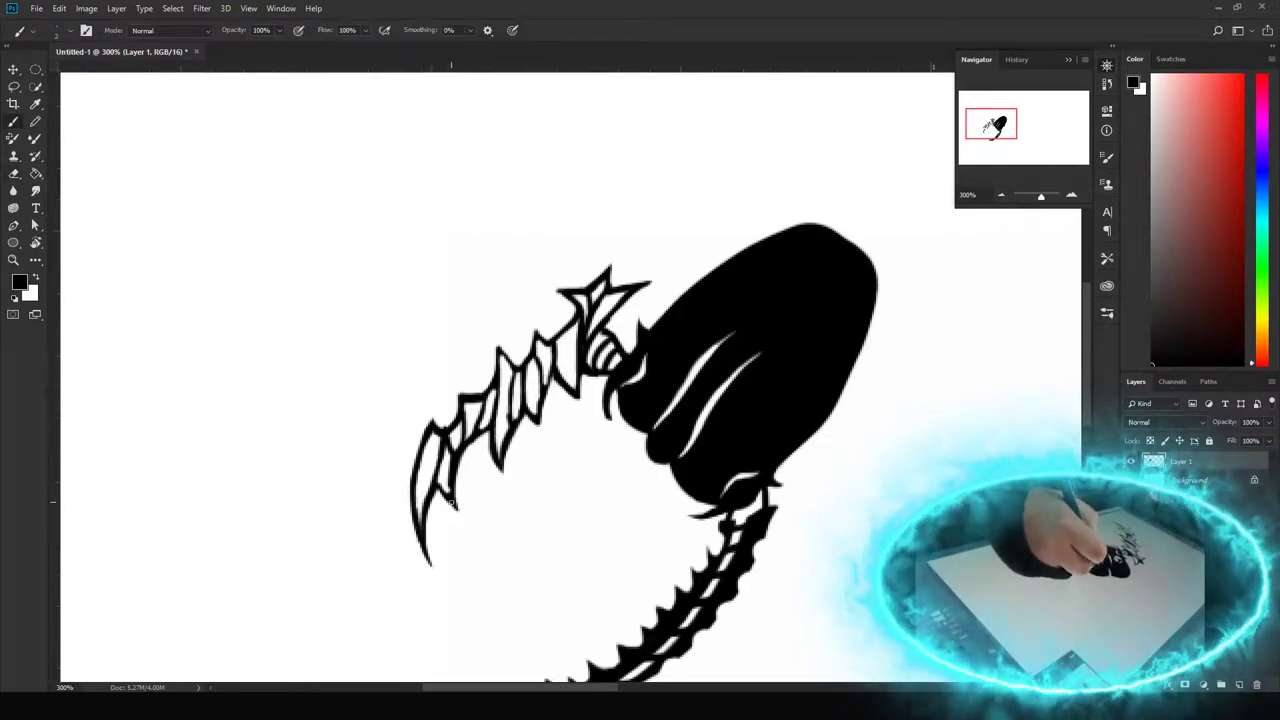
pyautogui.press('e')
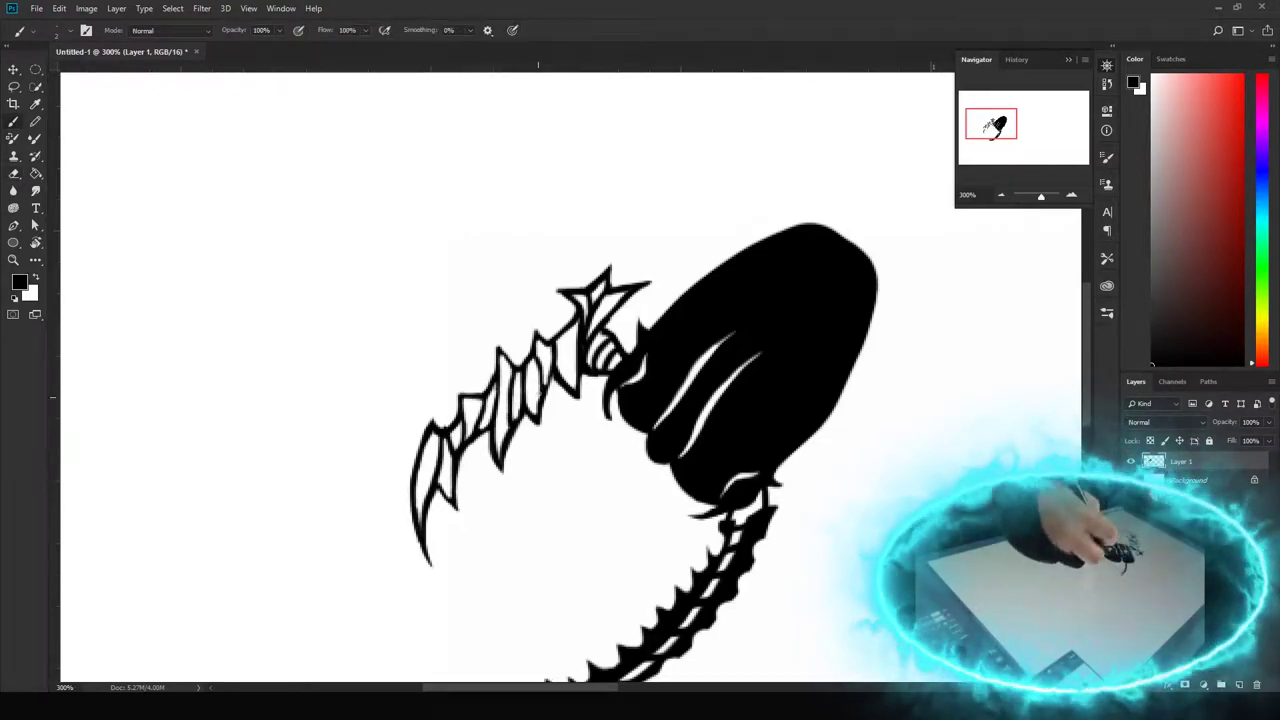
pyautogui.moveTo(572, 364); pyautogui.dragTo(562, 412)
# Paint small hook strokes beside the head's underside, redoing the stray ones
pyautogui.press('b')
pyautogui.moveTo(584, 348); pyautogui.dragTo(588, 382)
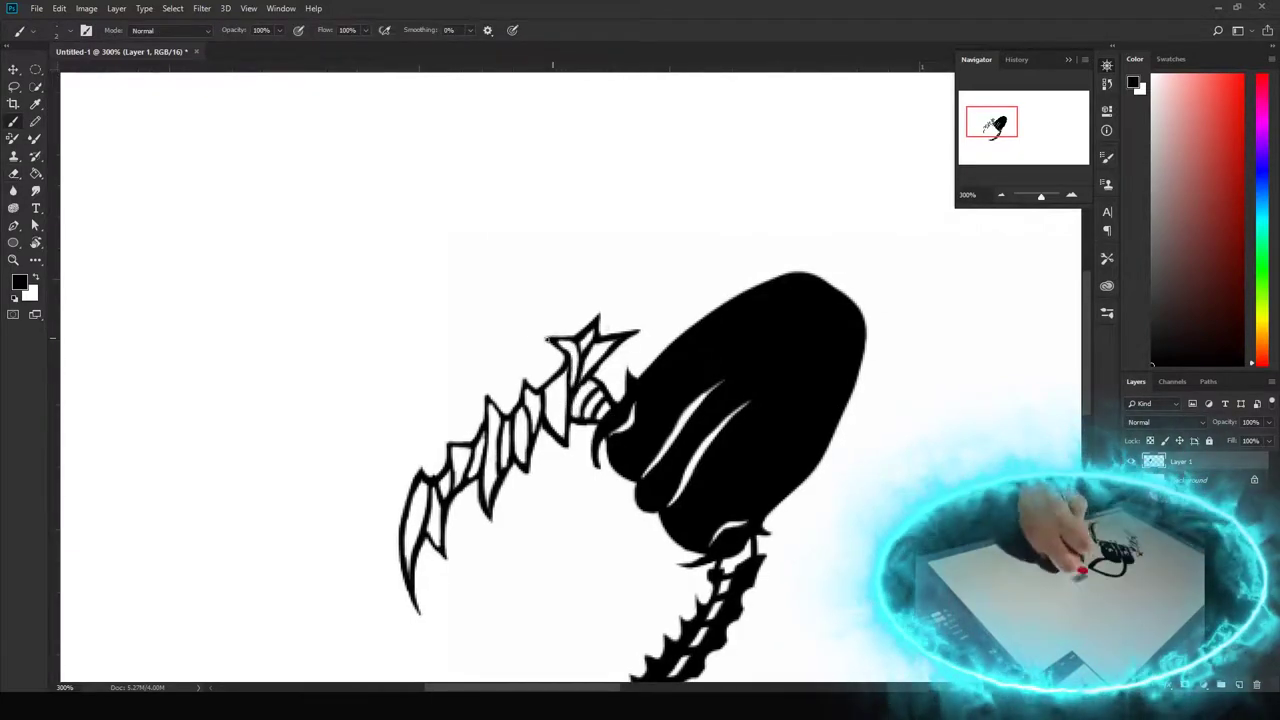
pyautogui.press('e')
pyautogui.moveTo(580, 335); pyautogui.dragTo(610, 370)
pyautogui.press('b')
pyautogui.press('e')
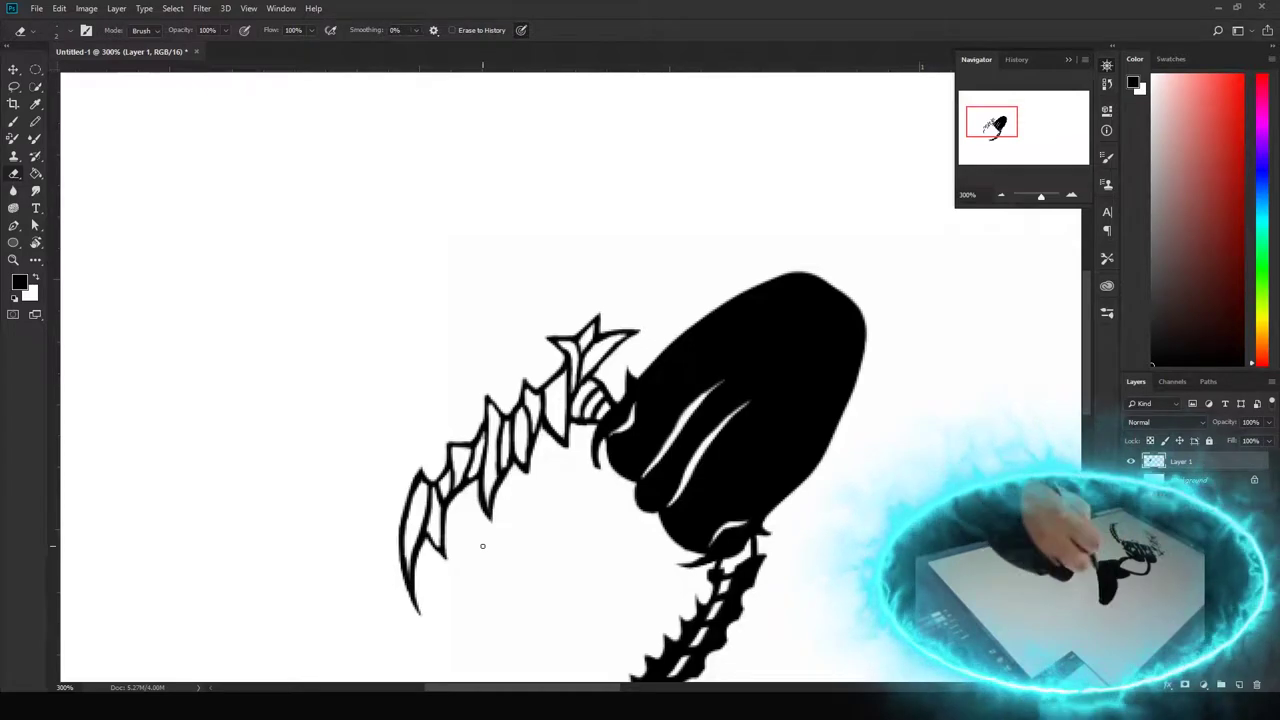
pyautogui.press('b')
pyautogui.moveTo(574, 385); pyautogui.dragTo(590, 415)
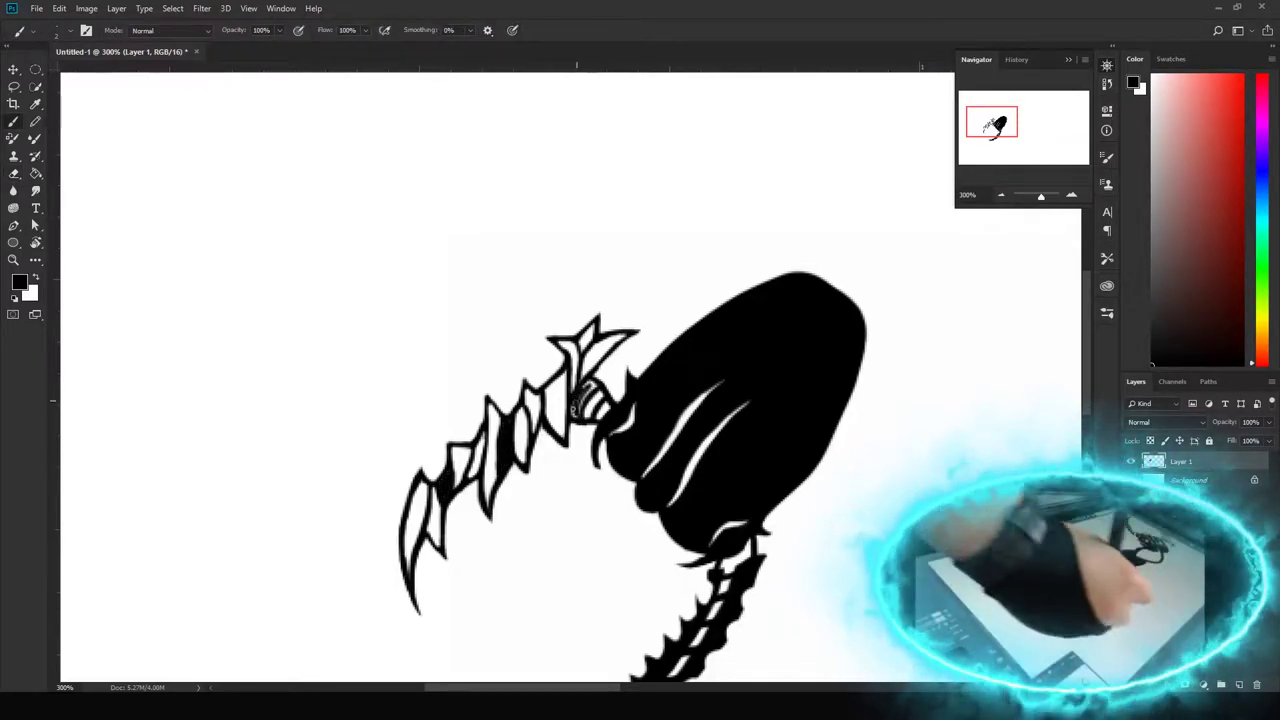
# Refine the jaw-side hooks at 300–400% zoom, alternating brush and eraser
pyautogui.hotkey('ctrl', '-')
pyautogui.hotkey('ctrl', '+')
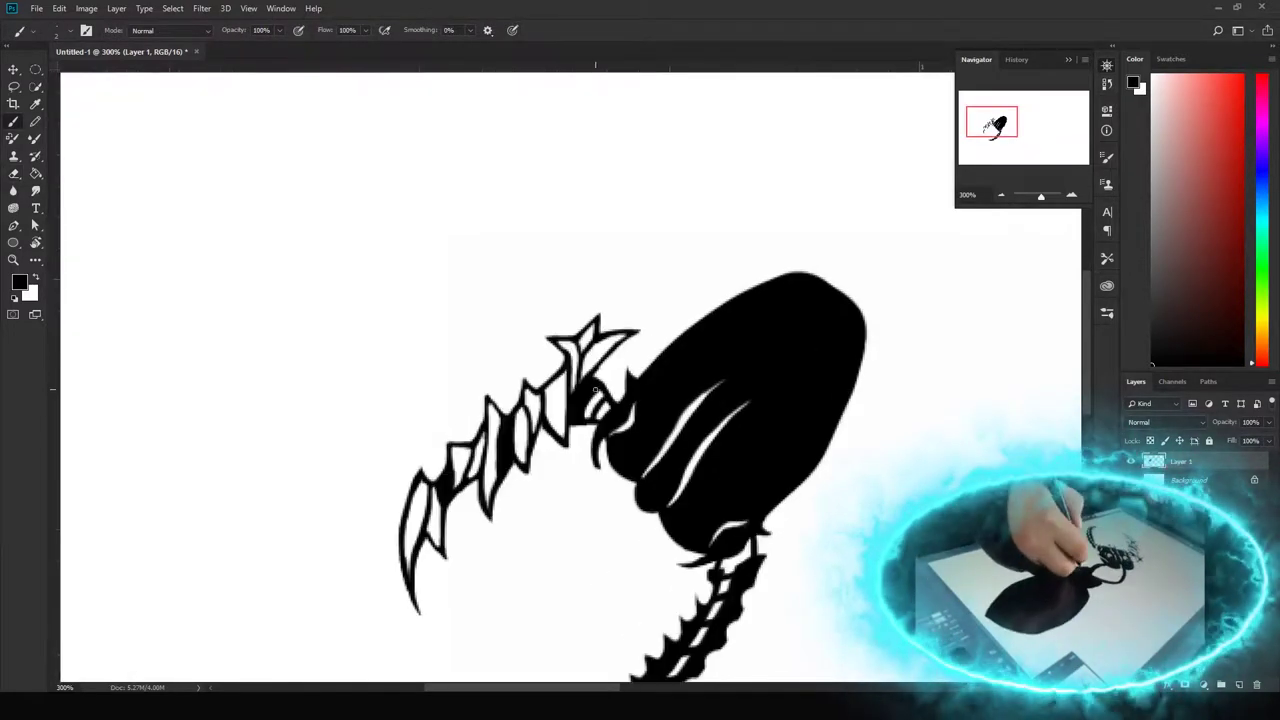
pyautogui.moveTo(671, 431); pyautogui.dragTo(801, 531)
pyautogui.hotkey('ctrl', '-')
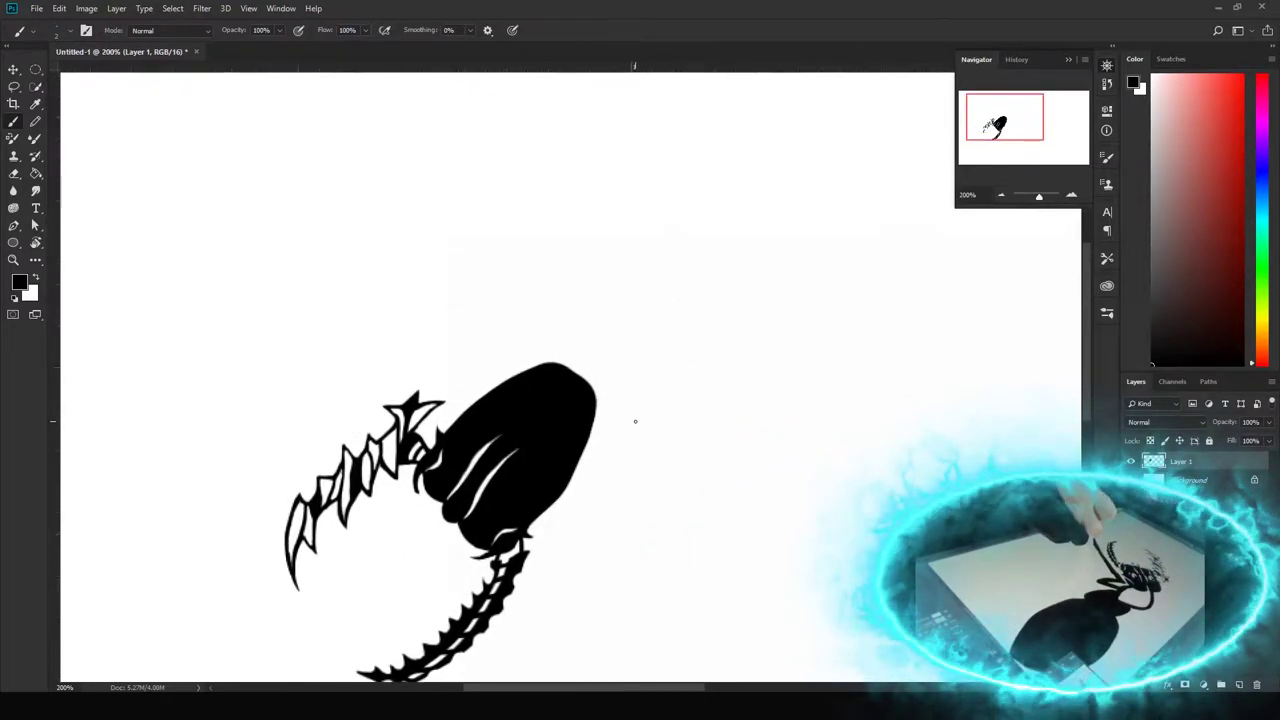
pyautogui.hotkey('ctrl', '+')
pyautogui.press('e')
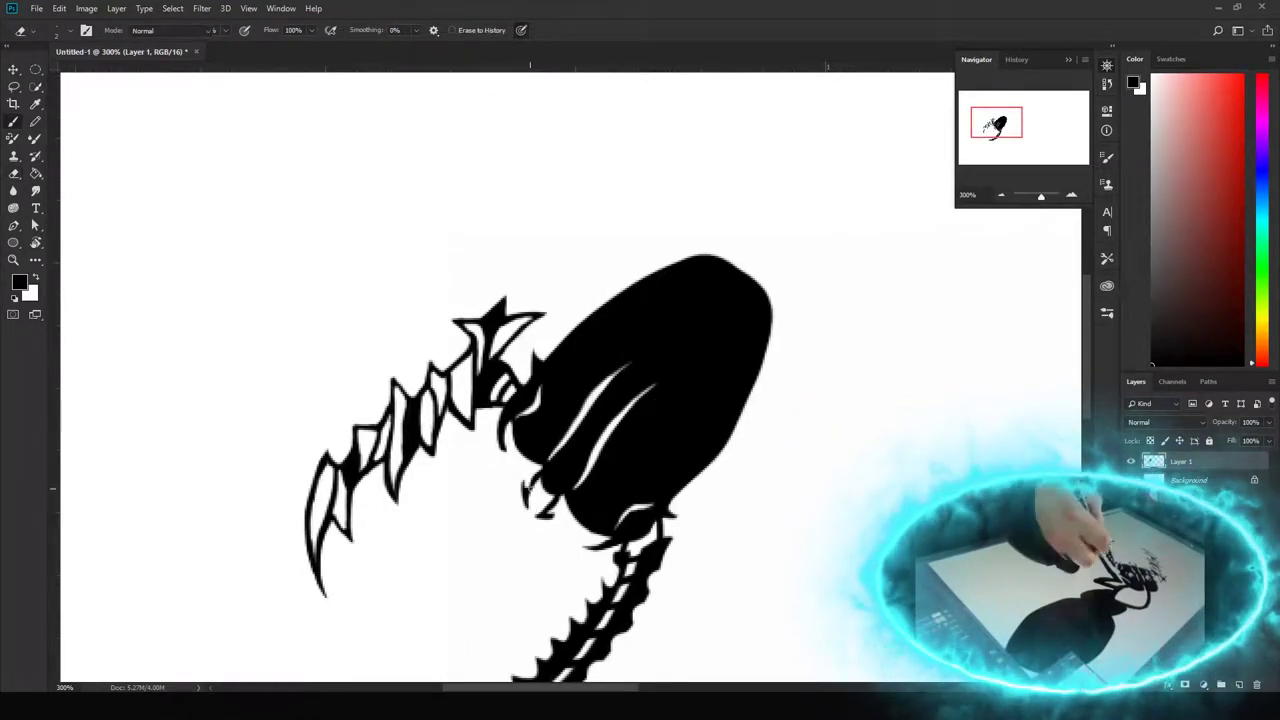
pyautogui.press('b')
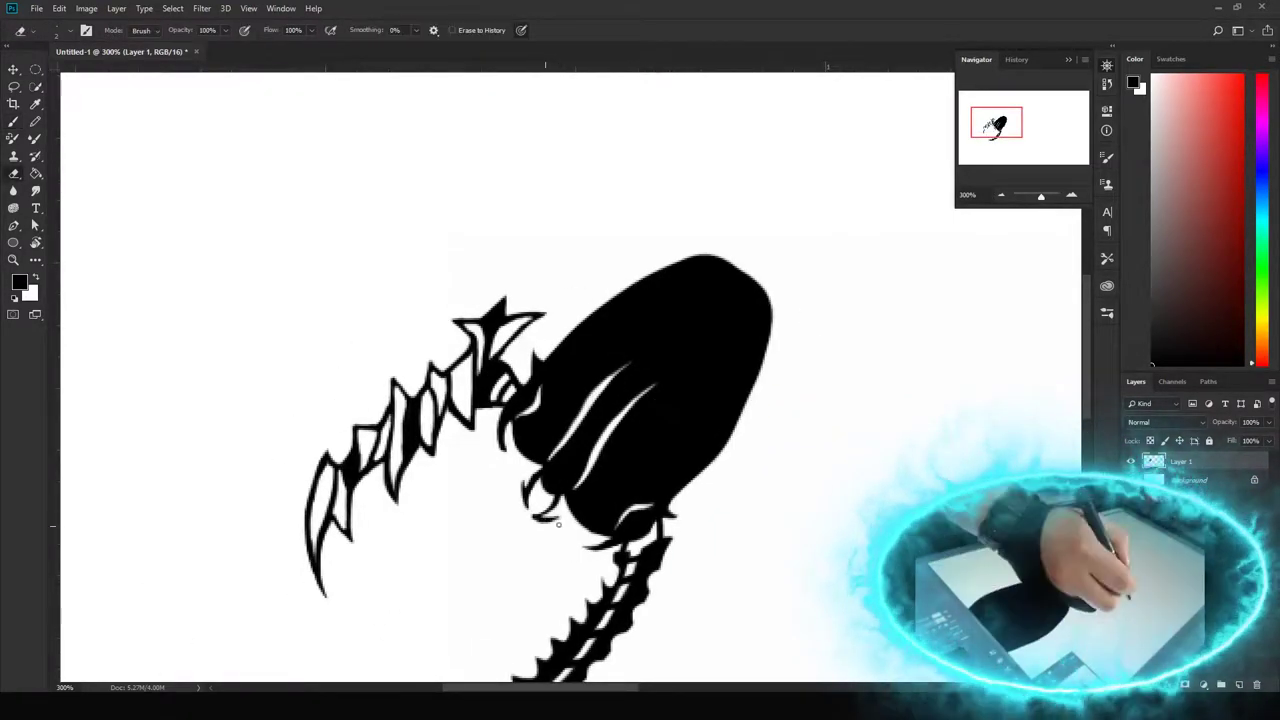
pyautogui.hotkey('ctrl', '+')
pyautogui.moveTo(647, 442); pyautogui.dragTo(707, 362)
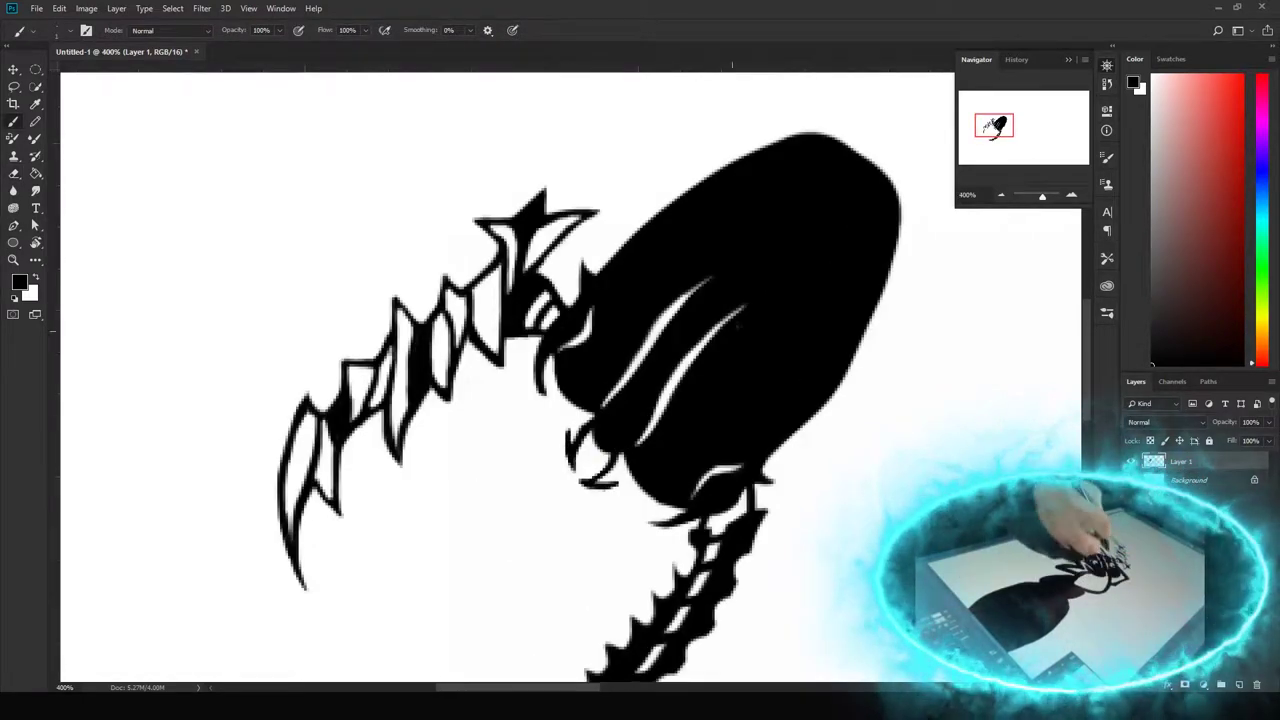
pyautogui.moveTo(586, 495); pyautogui.dragTo(521, 561)
pyautogui.press('e')
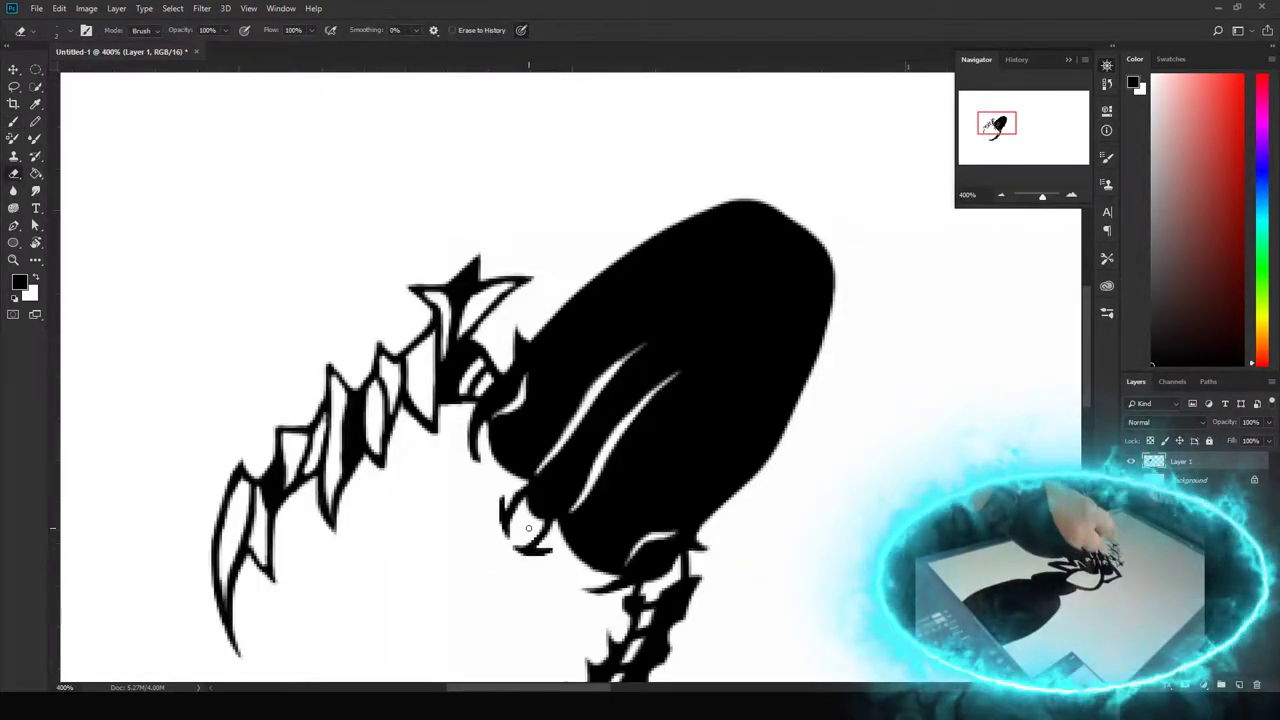
# Erase a white dot into the head for an eye at 300% zoom
pyautogui.hotkey('ctrl', '-')
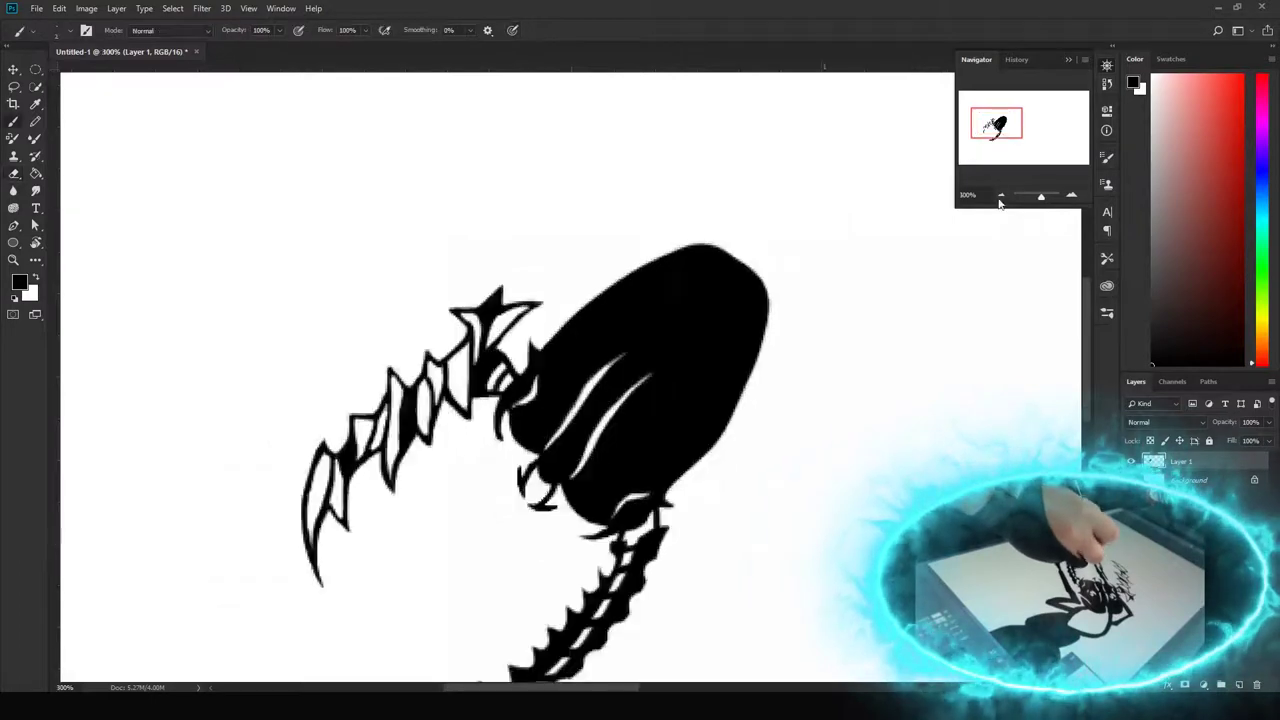
pyautogui.click(655, 388)
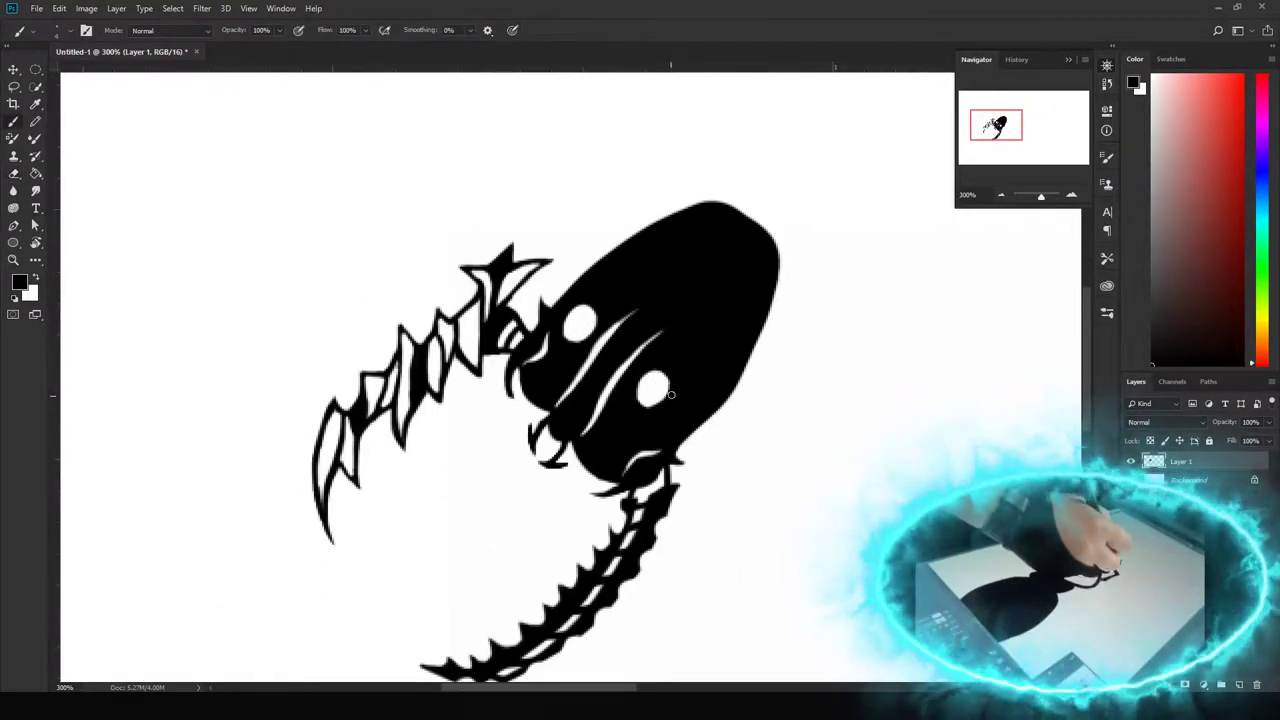
pyautogui.moveTo(656, 366)
pyautogui.mouseDown()
pyautogui.moveTo(612, 378)
pyautogui.moveTo(616, 410)
pyautogui.mouseUp()
pyautogui.press('b')
pyautogui.press('e')
# Shape the eyes into white S-shaped swirls
pyautogui.moveTo(597, 480); pyautogui.dragTo(567, 510)
pyautogui.press('b')
pyautogui.moveTo(566, 434); pyautogui.dragTo(574, 450)
pyautogui.press('e')
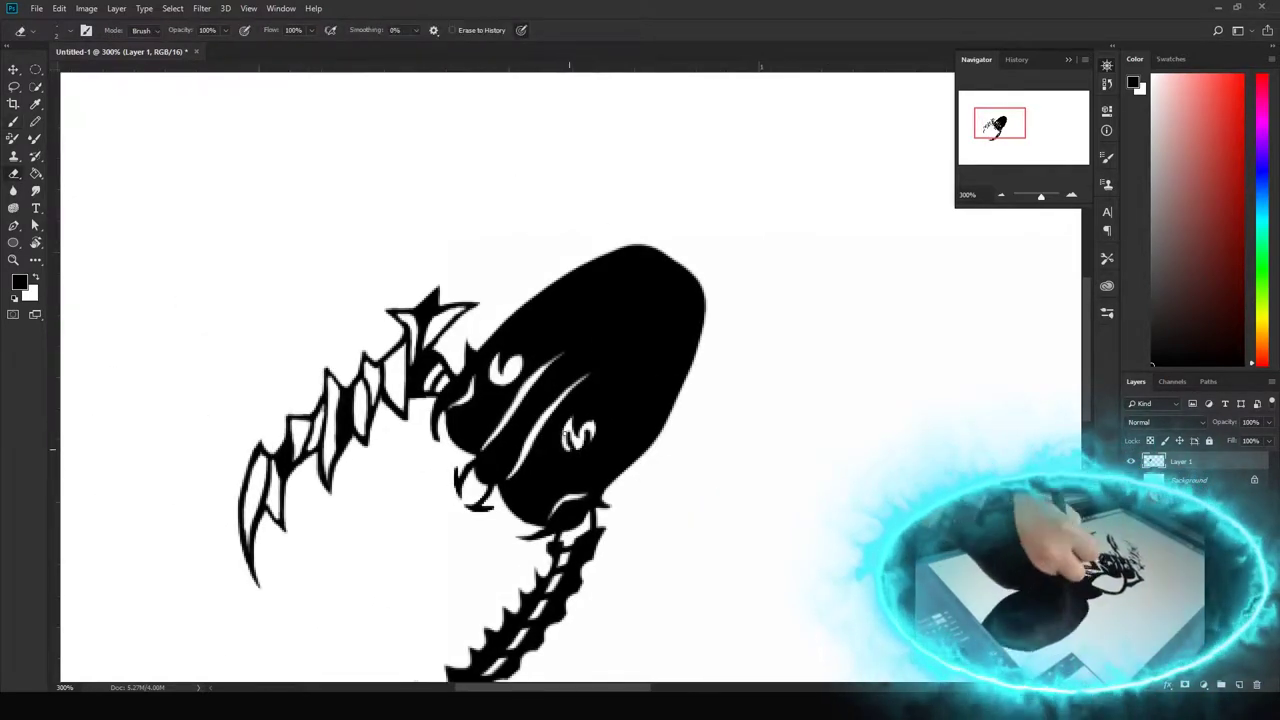
pyautogui.press('b')
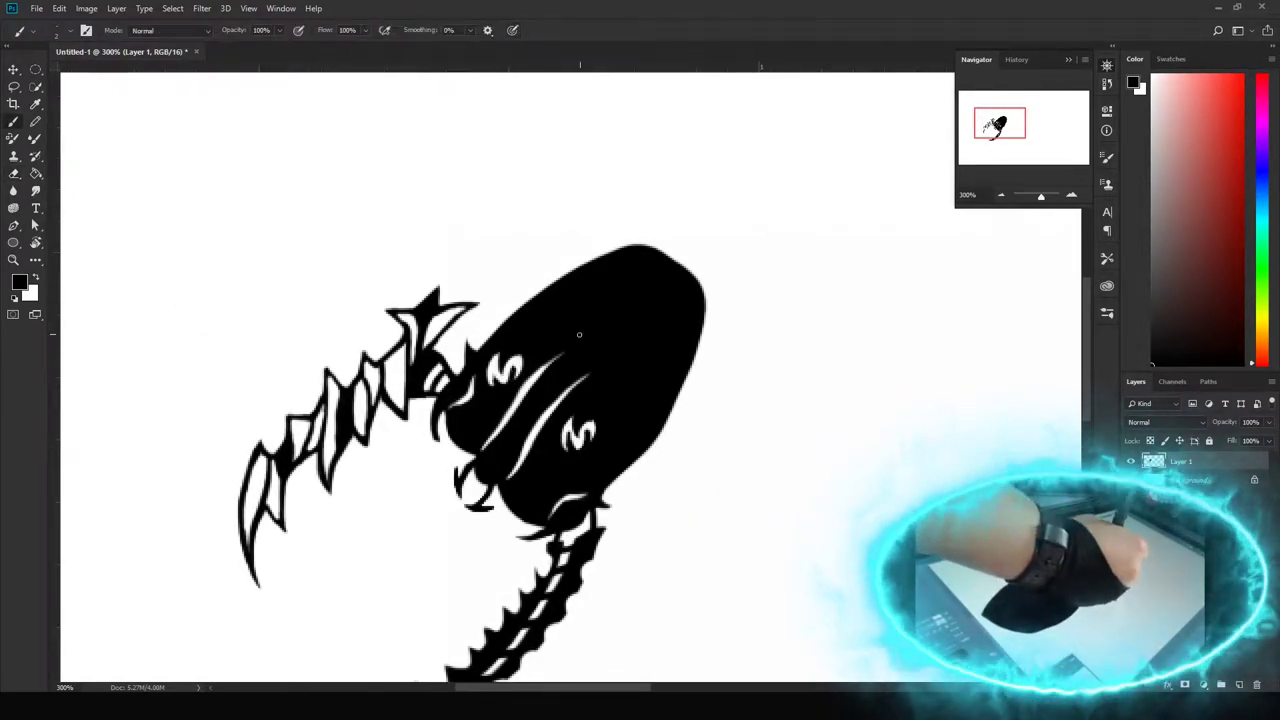
pyautogui.moveTo(588, 436)
pyautogui.mouseDown()
pyautogui.moveTo(630, 420)
pyautogui.moveTo(496, 498)
pyautogui.mouseUp()
# Erase a notch at the head's top edge and set a fine 3 px brush
pyautogui.press('e')
pyautogui.moveTo(515, 342)
pyautogui.mouseDown()
pyautogui.moveTo(609, 366)
pyautogui.moveTo(543, 371)
pyautogui.moveTo(597, 366)
pyautogui.moveTo(589, 489)
pyautogui.moveTo(644, 477)
pyautogui.mouseUp()
pyautogui.press('b')
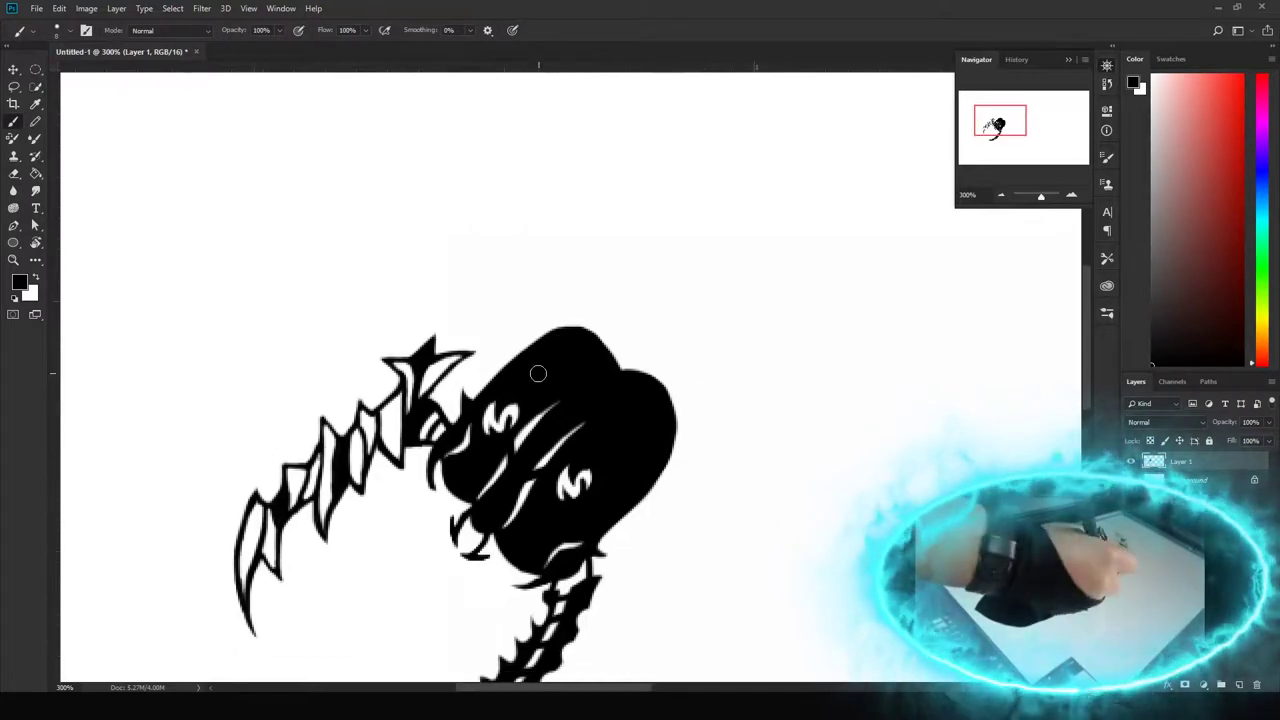
pyautogui.moveTo(651, 386); pyautogui.dragTo(531, 360)
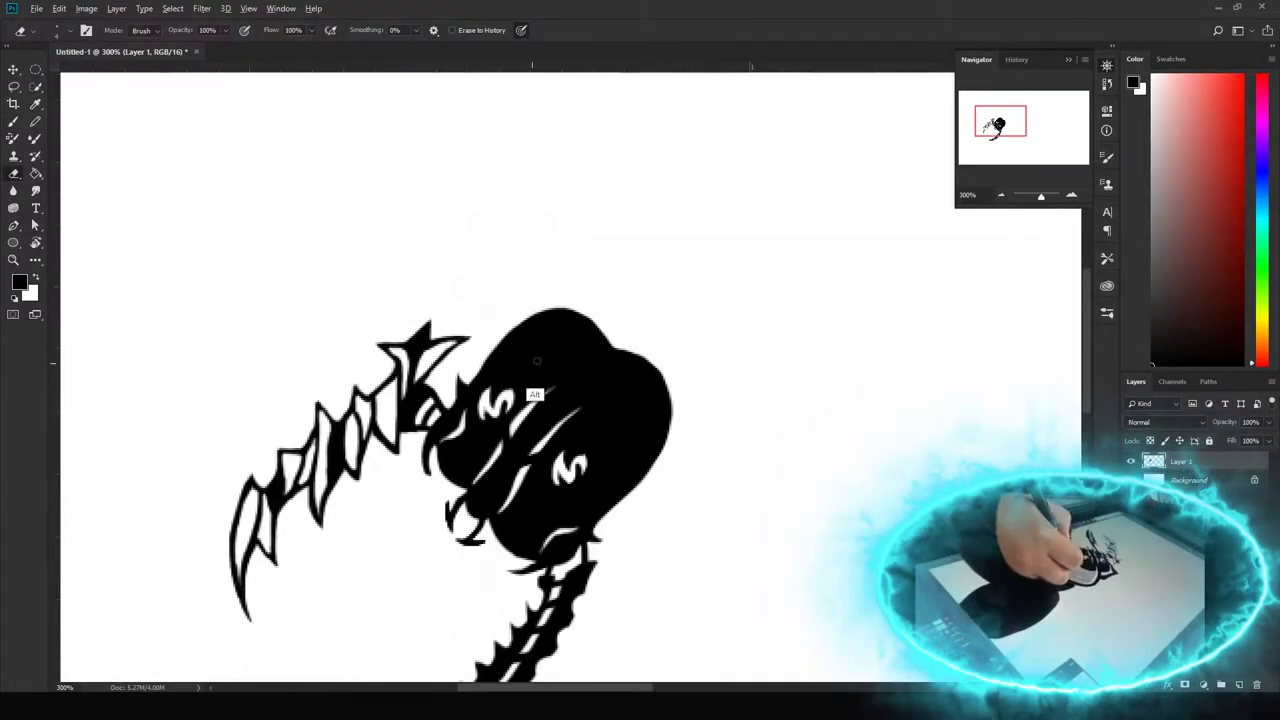
pyautogui.keyDown('alt'); pyautogui.rightClick(512, 380); pyautogui.keyUp('alt')
# Cut thin white grooves across the head top to split it into two lobes
pyautogui.press('e')
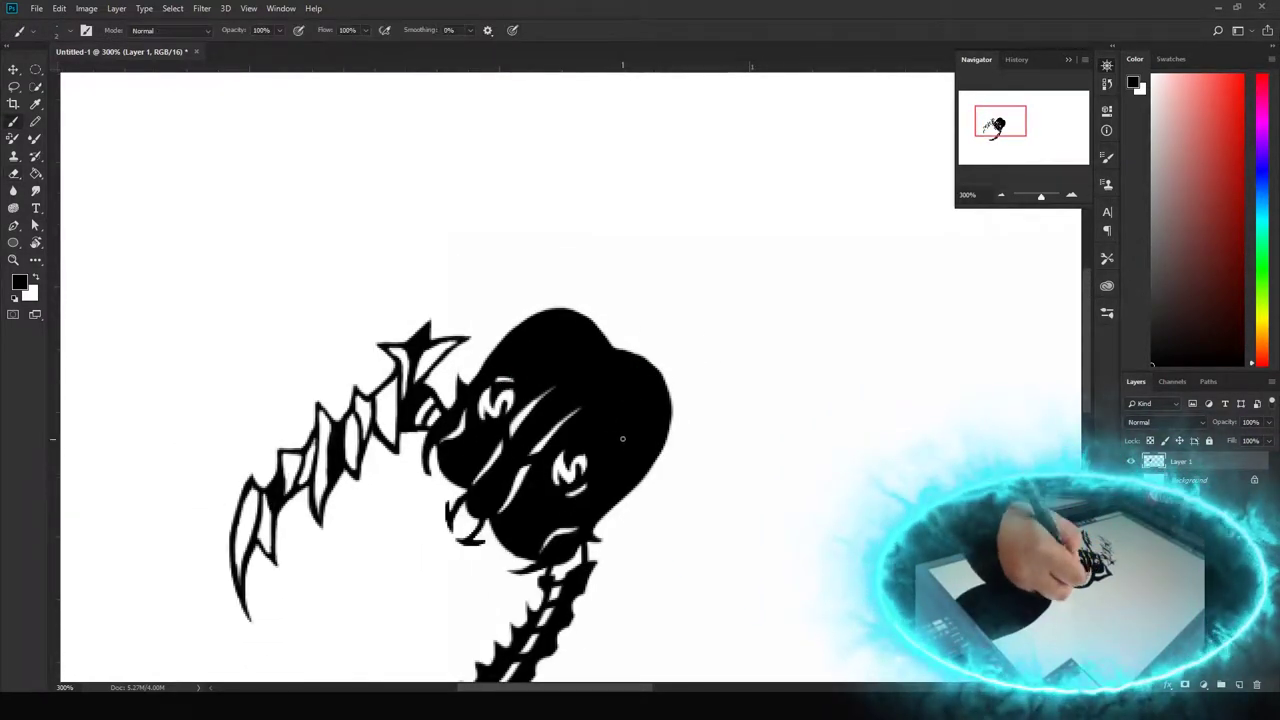
pyautogui.moveTo(608, 348)
pyautogui.mouseDown()
pyautogui.moveTo(581, 378)
pyautogui.moveTo(591, 356)
pyautogui.mouseUp()
pyautogui.press('b')
pyautogui.press('e')
pyautogui.moveTo(588, 424); pyautogui.dragTo(638, 410)
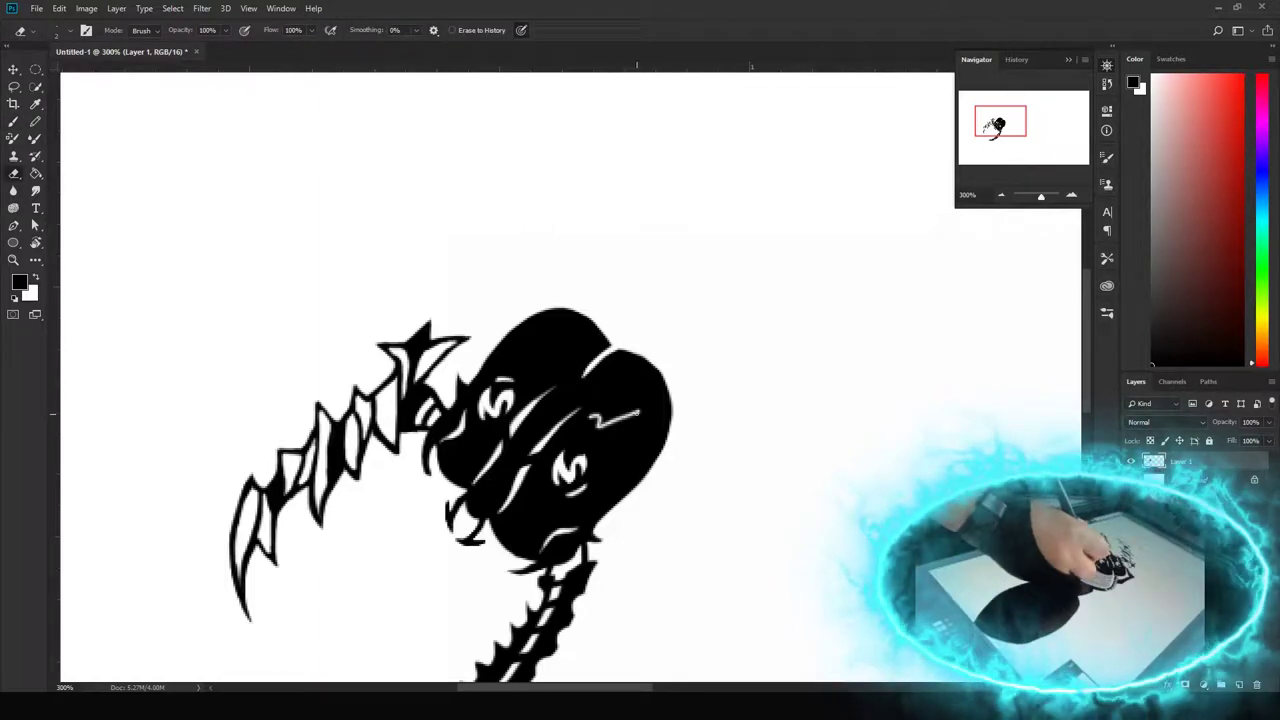
pyautogui.press('b')
pyautogui.hscroll(3, 628, 412)
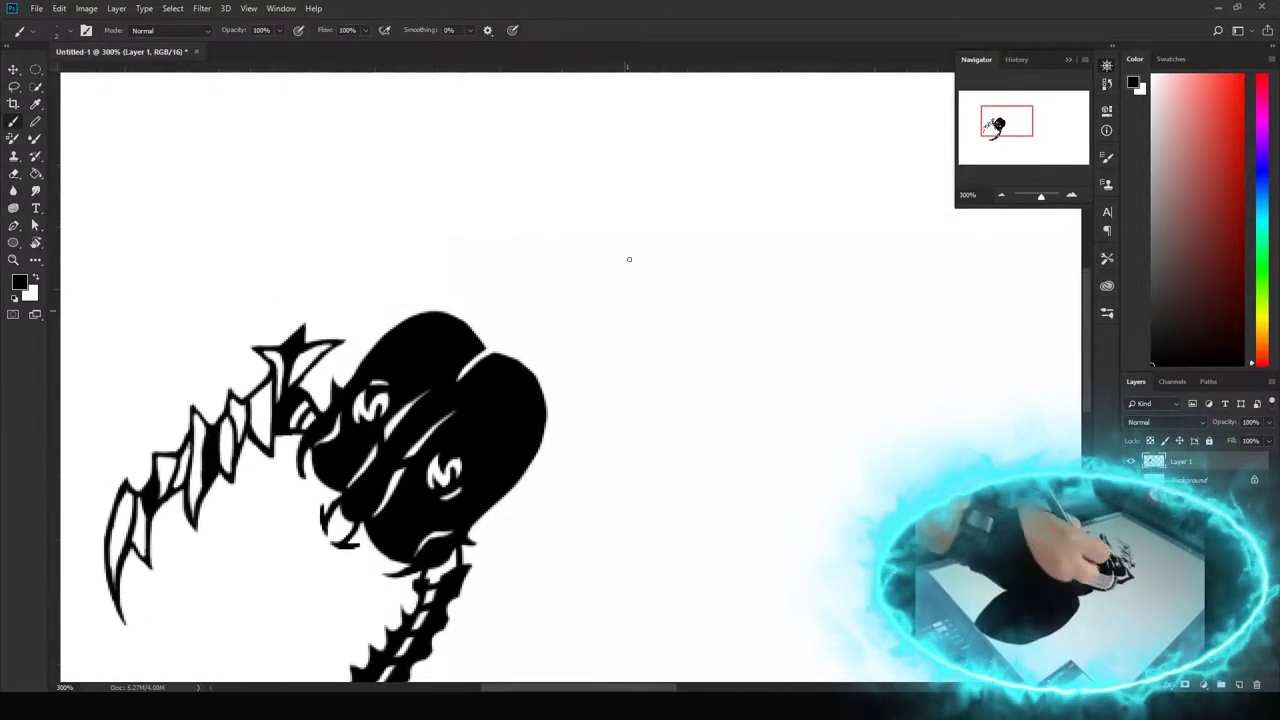
# At 200% zoom, paint a thick looping antenna rising from the head
pyautogui.hotkey('ctrl', '-')
pyautogui.moveTo(490, 372); pyautogui.dragTo(535, 339)
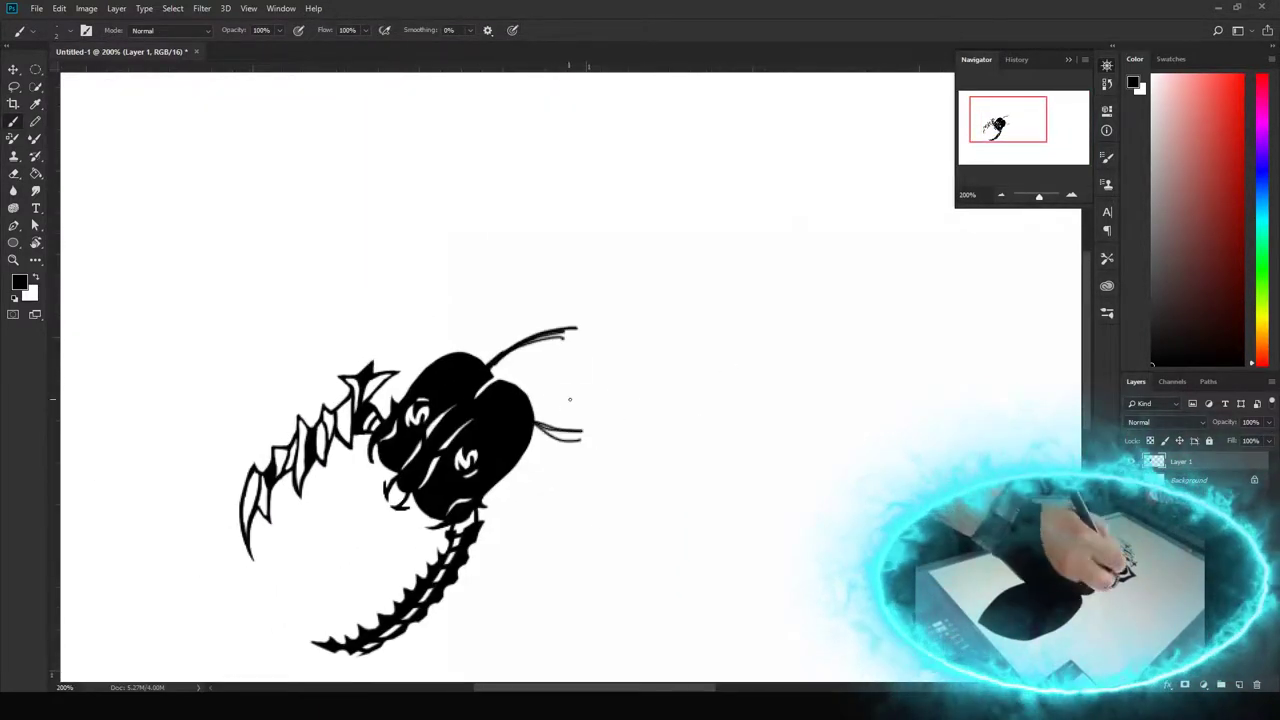
pyautogui.moveTo(648, 440); pyautogui.dragTo(540, 428)
pyautogui.moveTo(640, 430)
pyautogui.mouseDown()
pyautogui.moveTo(630, 390)
pyautogui.moveTo(500, 362)
pyautogui.mouseUp()
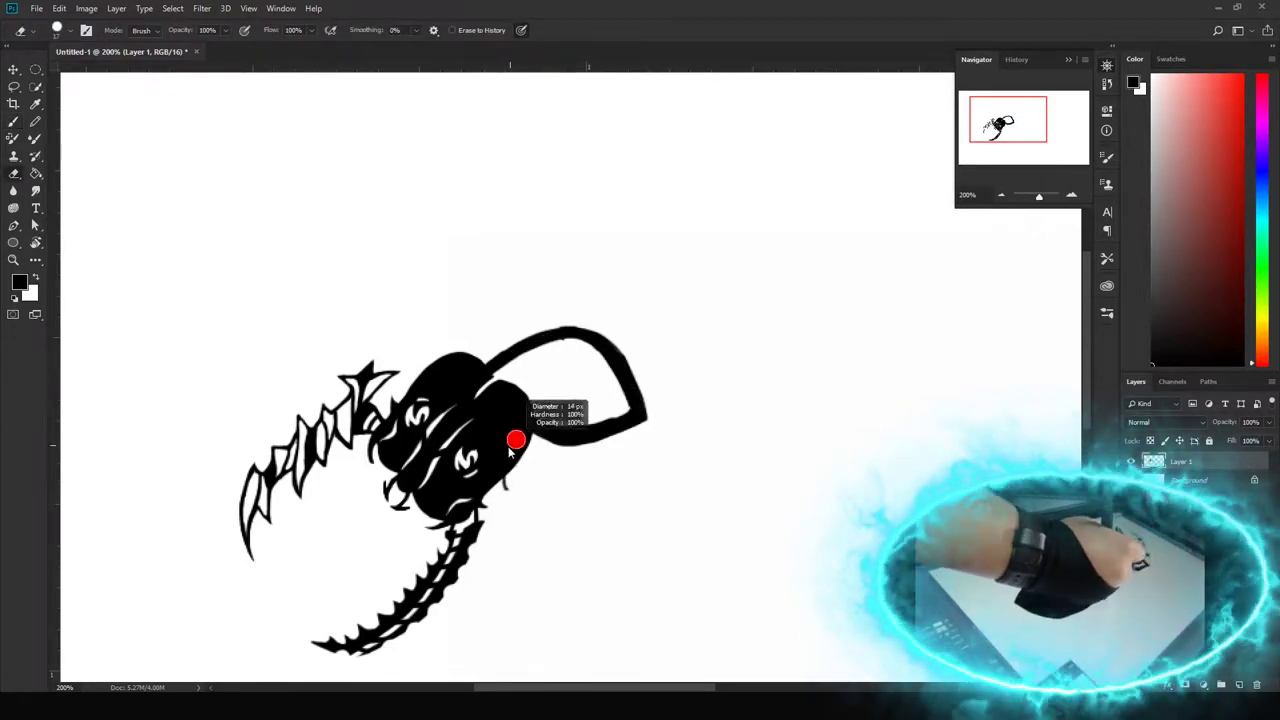
pyautogui.moveTo(524, 424); pyautogui.dragTo(500, 482)
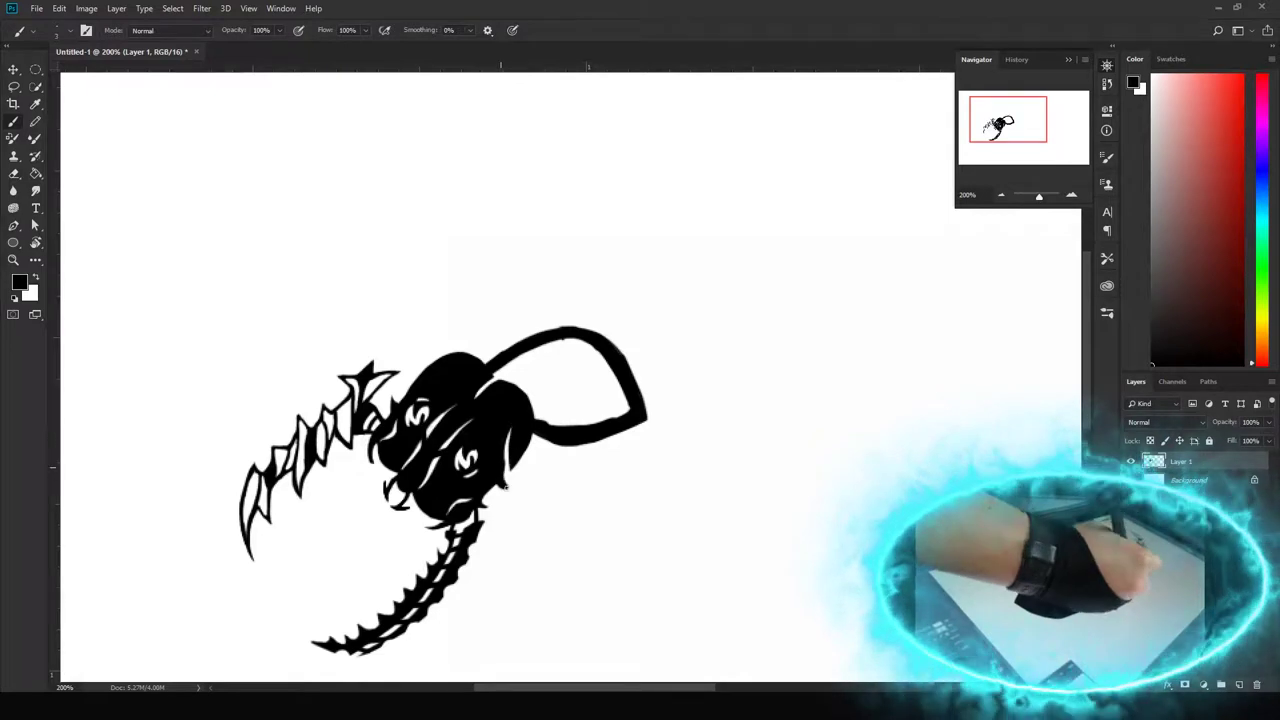
# Paint a large black body blob at the end of the antenna loop
pyautogui.moveTo(734, 473); pyautogui.dragTo(631, 429)
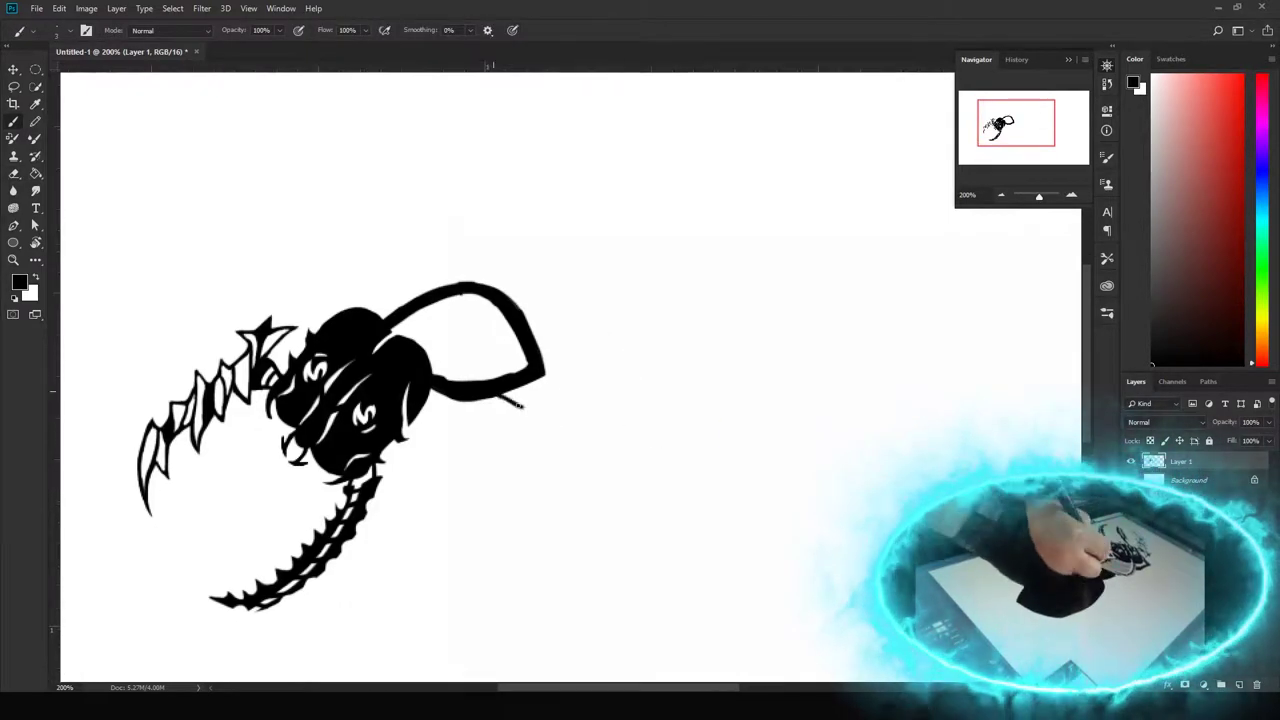
pyautogui.moveTo(520, 404); pyautogui.dragTo(545, 328)
pyautogui.moveTo(530, 400)
pyautogui.mouseDown()
pyautogui.moveTo(634, 397)
pyautogui.moveTo(731, 443)
pyautogui.moveTo(689, 380)
pyautogui.moveTo(640, 459)
pyautogui.moveTo(500, 505)
pyautogui.moveTo(629, 491)
pyautogui.moveTo(677, 471)
pyautogui.mouseUp()
# Trim the body's bottom lumps and fill in its upper edge and neck
pyautogui.press('e')
pyautogui.moveTo(763, 323); pyautogui.dragTo(816, 369)
pyautogui.press('b')
pyautogui.moveTo(608, 323)
pyautogui.mouseDown()
pyautogui.moveTo(491, 337)
pyautogui.moveTo(504, 428)
pyautogui.moveTo(599, 451)
pyautogui.moveTo(545, 480)
pyautogui.moveTo(575, 370)
pyautogui.moveTo(450, 555)
pyautogui.mouseUp()
# Paint a long leg below the head tapering to a pointed tip
pyautogui.press('e')
pyautogui.moveTo(505, 500); pyautogui.dragTo(450, 574)
pyautogui.moveTo(518, 478); pyautogui.dragTo(450, 572)
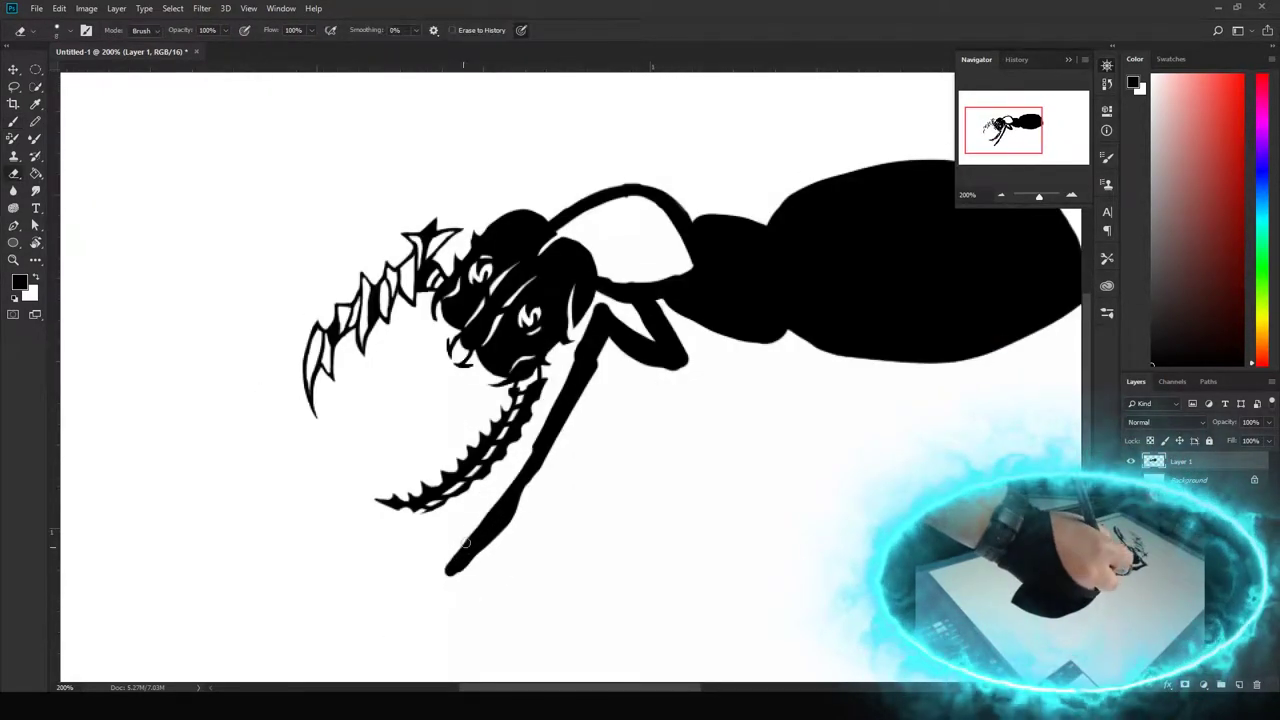
pyautogui.press('b')
pyautogui.press('e')
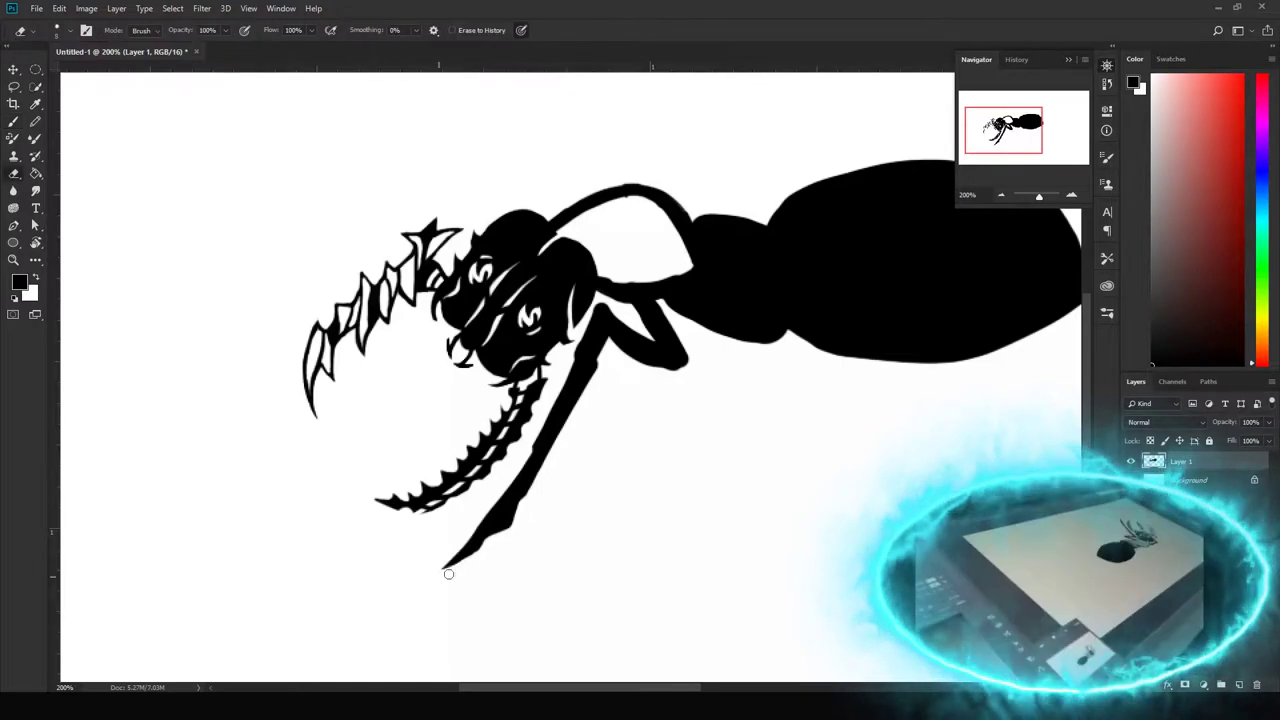
pyautogui.moveTo(545, 470); pyautogui.dragTo(507, 540)
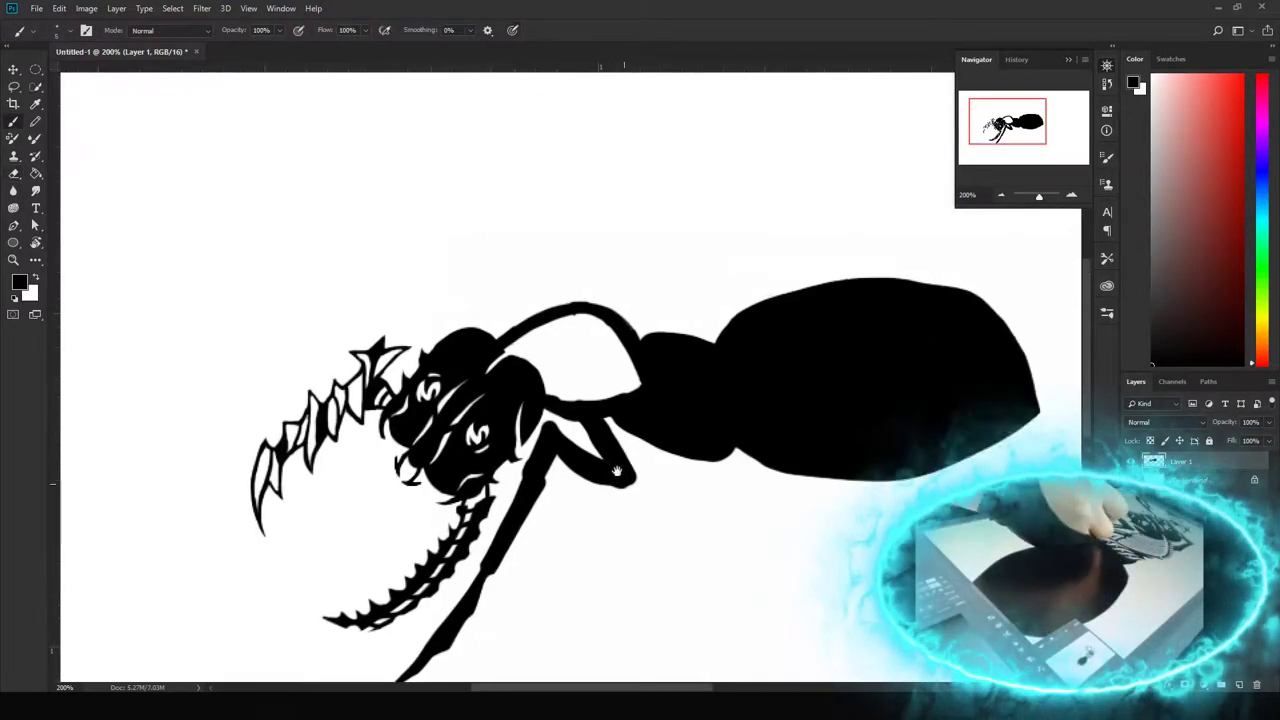
pyautogui.press('b')
# Add a second antenna joined to the head and a new front leg at the left
pyautogui.moveTo(555, 325)
pyautogui.mouseDown()
pyautogui.moveTo(495, 302)
pyautogui.moveTo(531, 226)
pyautogui.mouseUp()
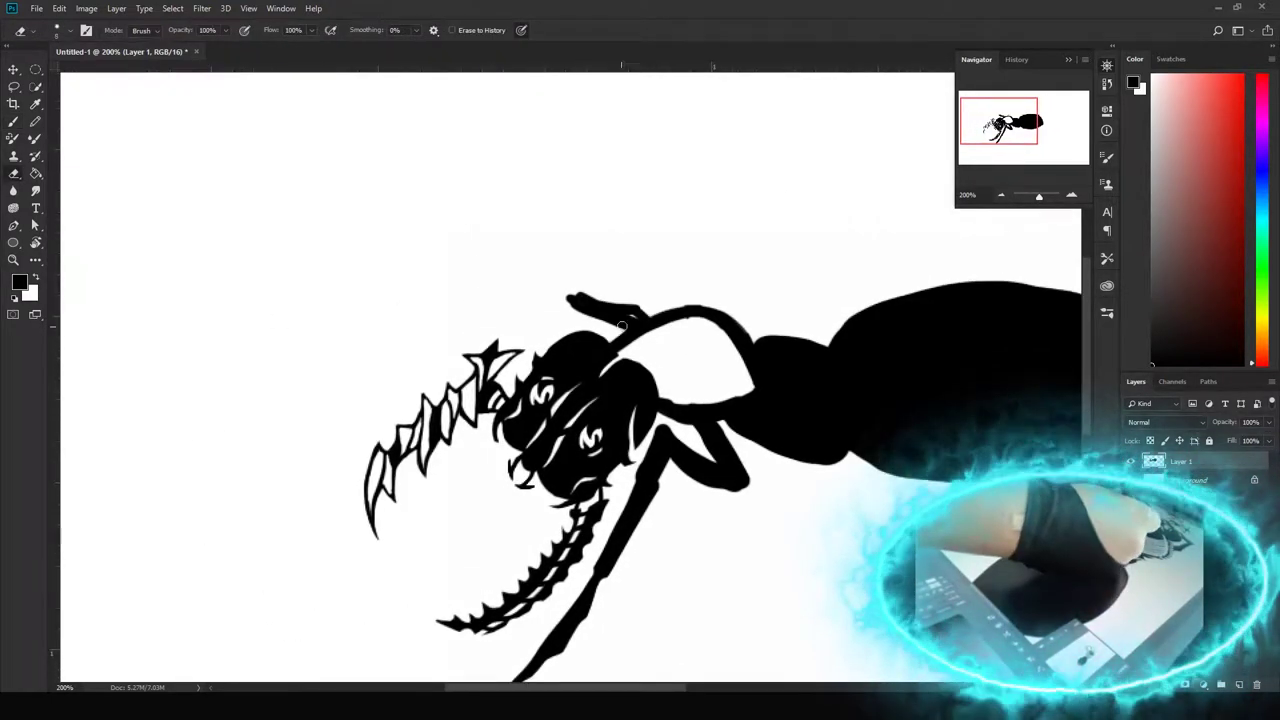
pyautogui.hotkey('ctrl', 'z')
pyautogui.moveTo(570, 297); pyautogui.dragTo(540, 360)
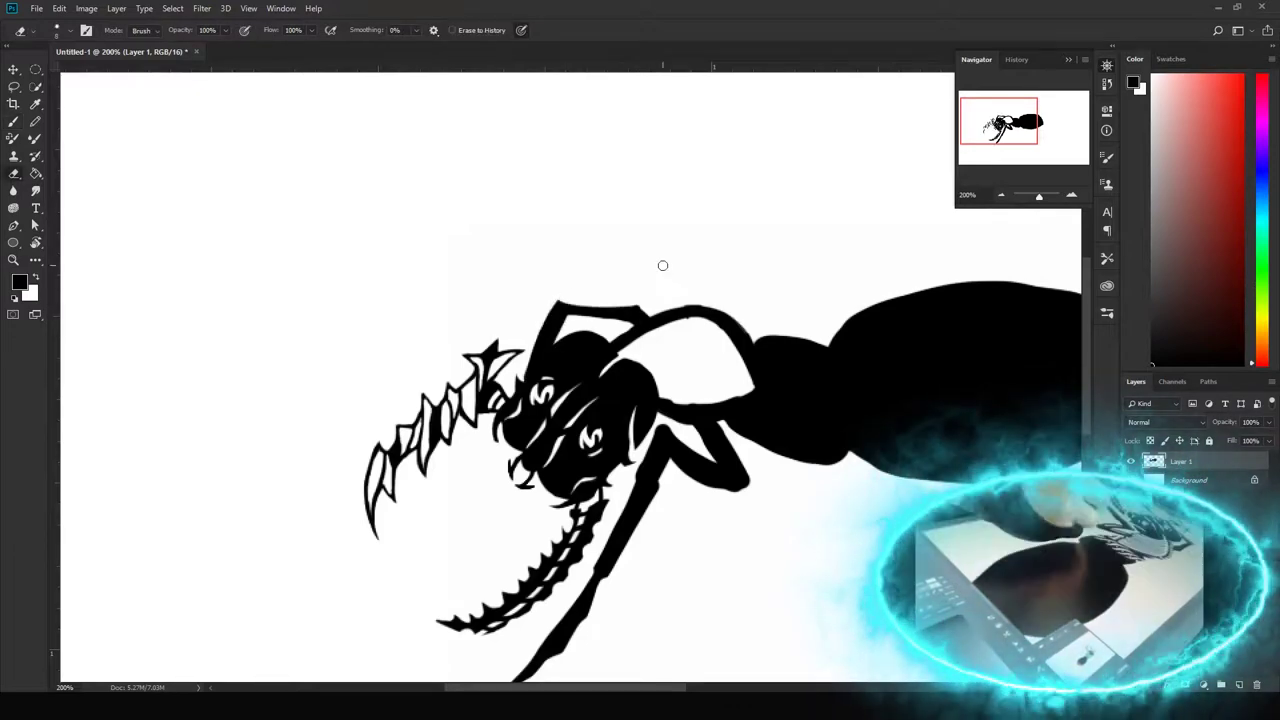
pyautogui.moveTo(506, 466); pyautogui.dragTo(391, 591)
pyautogui.moveTo(468, 520); pyautogui.dragTo(553, 443)
pyautogui.press('e')
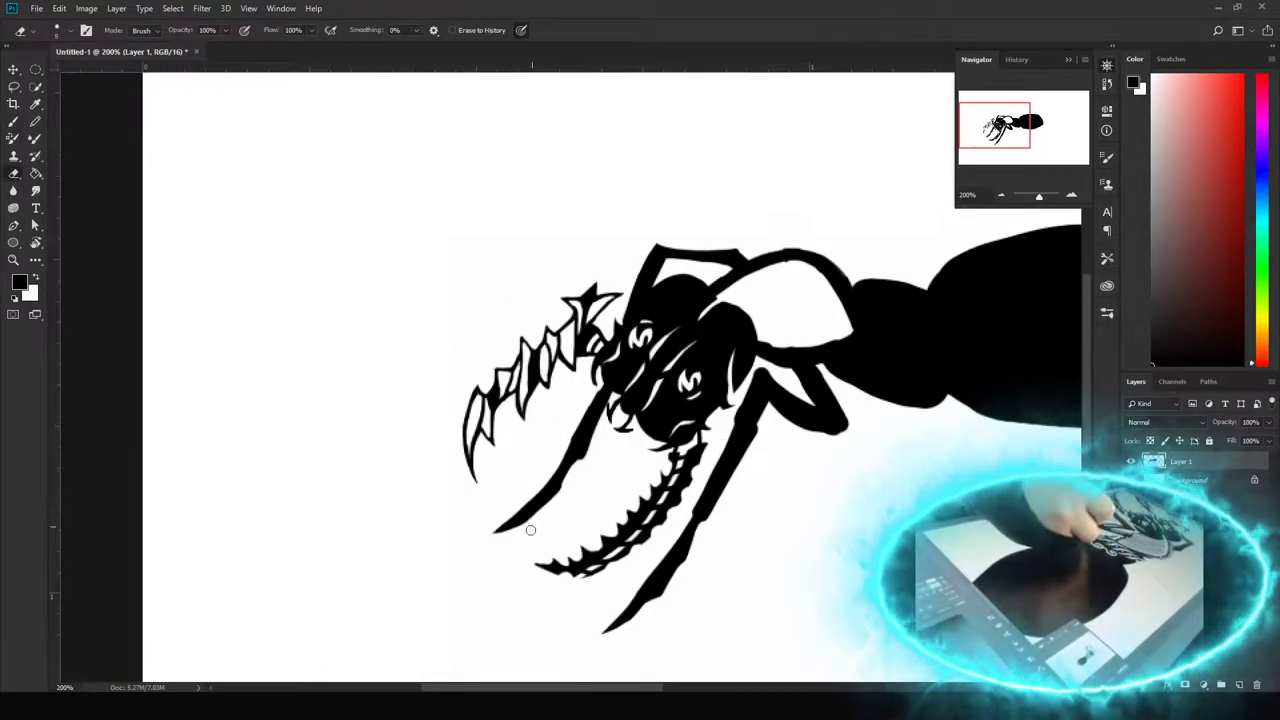
pyautogui.moveTo(530, 530); pyautogui.dragTo(442, 610)
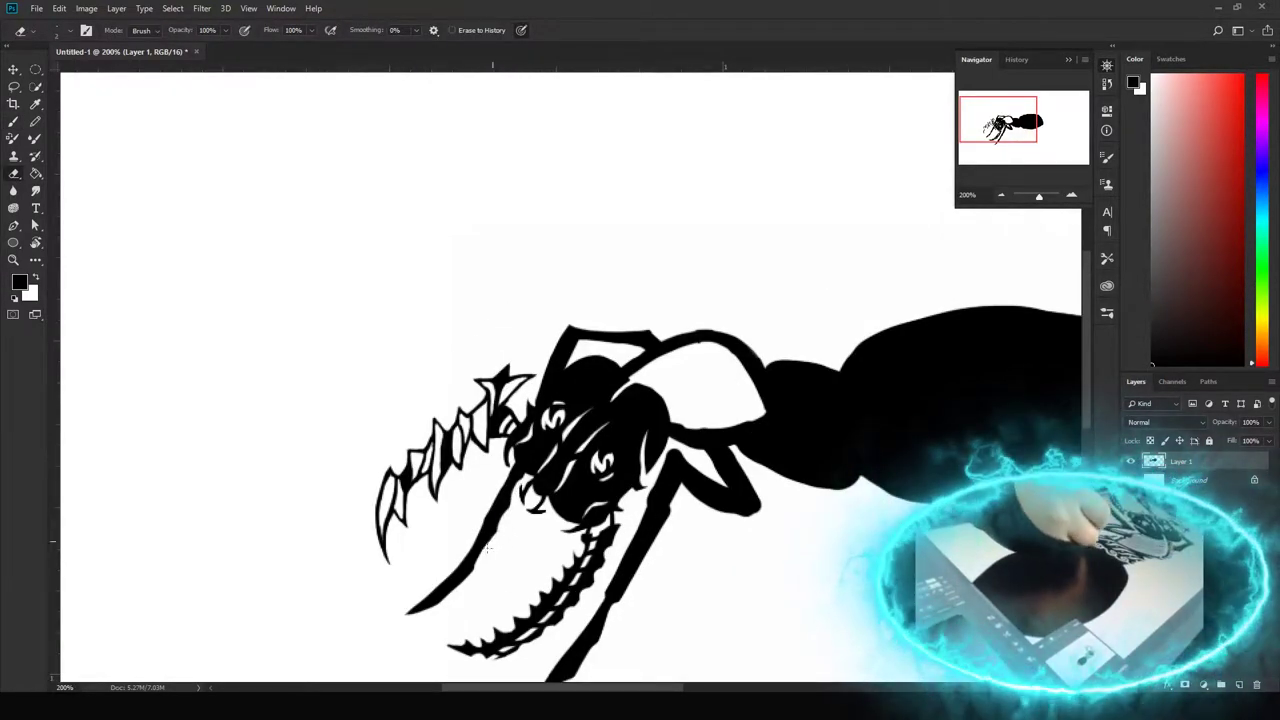
pyautogui.press('b')
pyautogui.moveTo(550, 450); pyautogui.dragTo(683, 315)
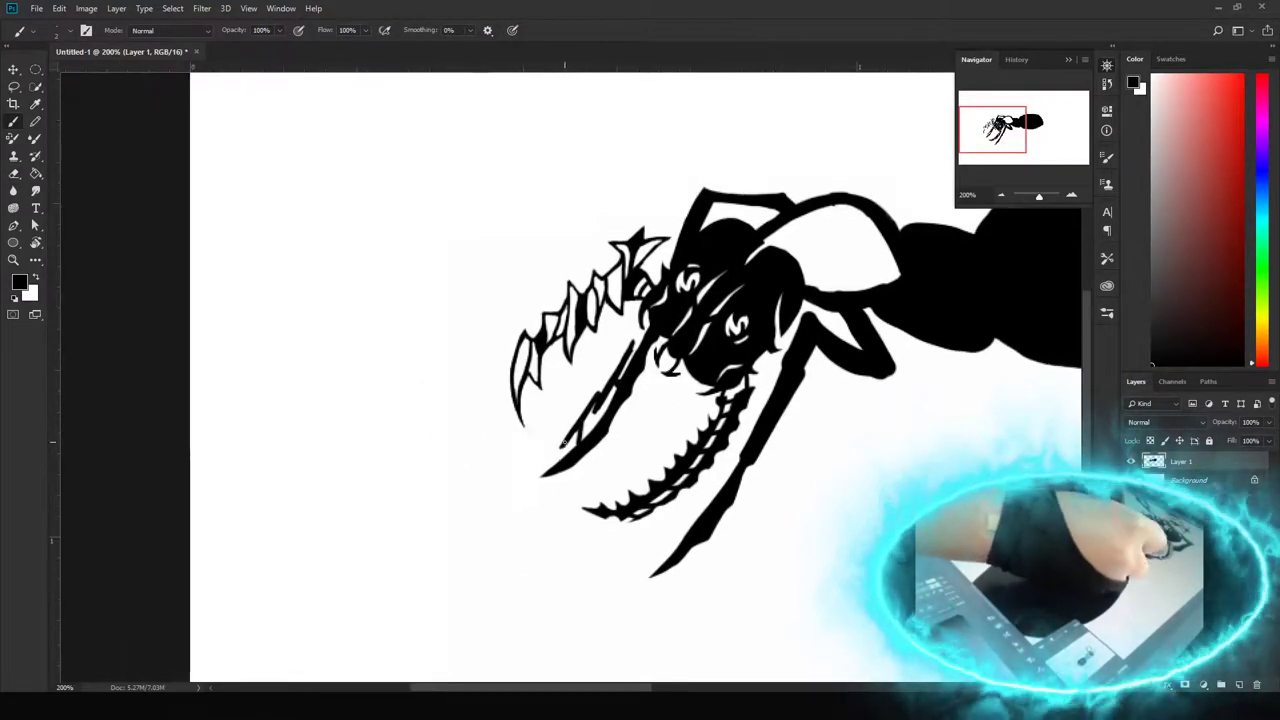
pyautogui.moveTo(557, 443); pyautogui.dragTo(547, 463)
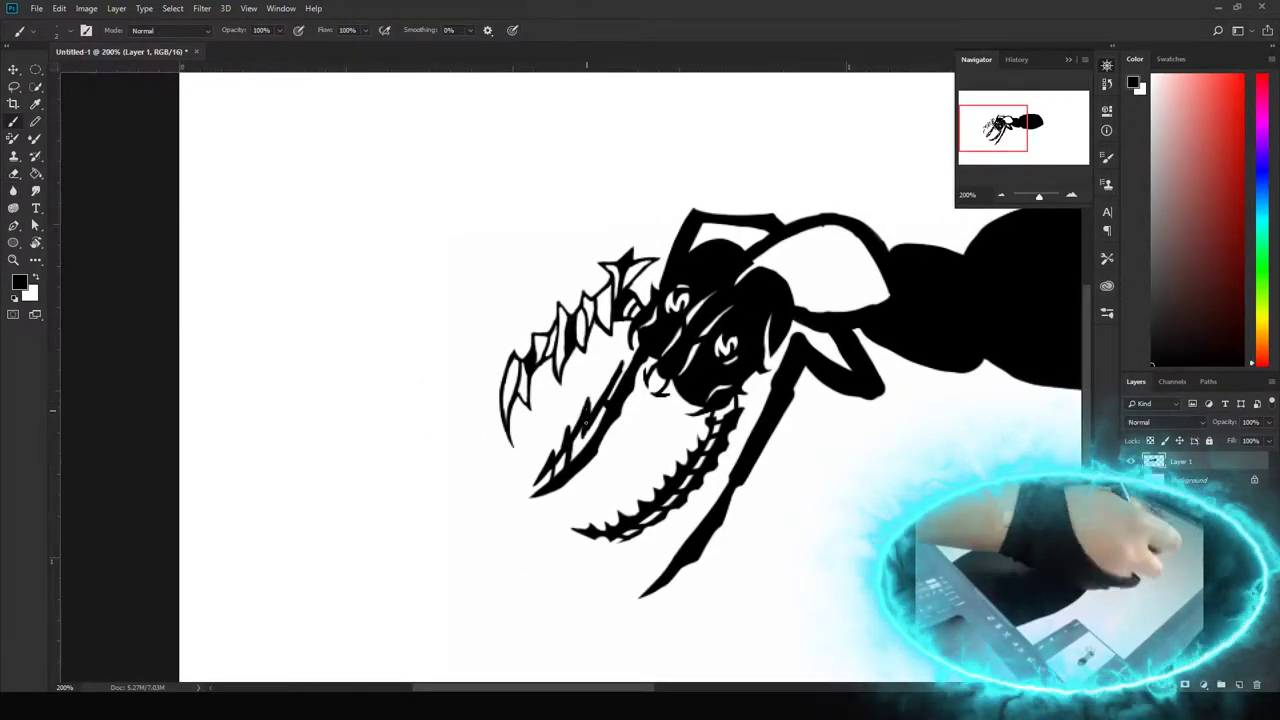
pyautogui.moveTo(586, 422); pyautogui.dragTo(572, 448)
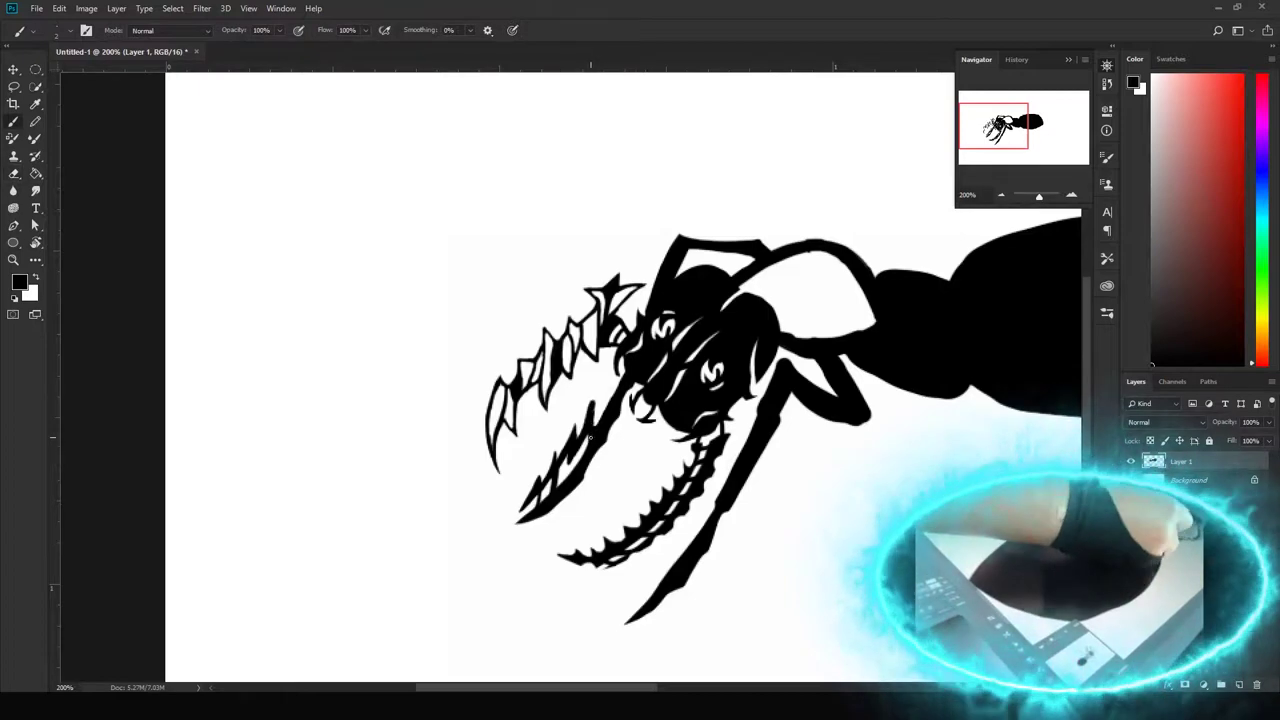
pyautogui.moveTo(591, 377); pyautogui.dragTo(548, 387)
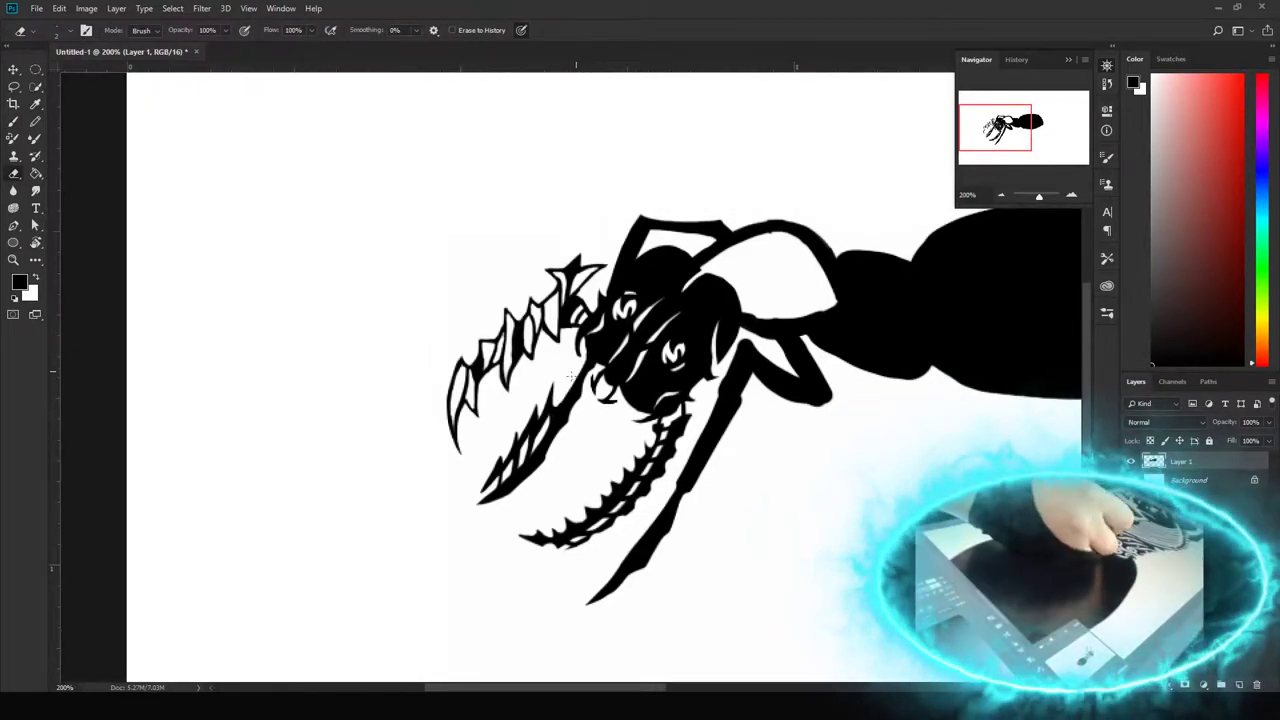
pyautogui.moveTo(761, 346); pyautogui.dragTo(669, 366)
pyautogui.moveTo(513, 332); pyautogui.dragTo(536, 407)
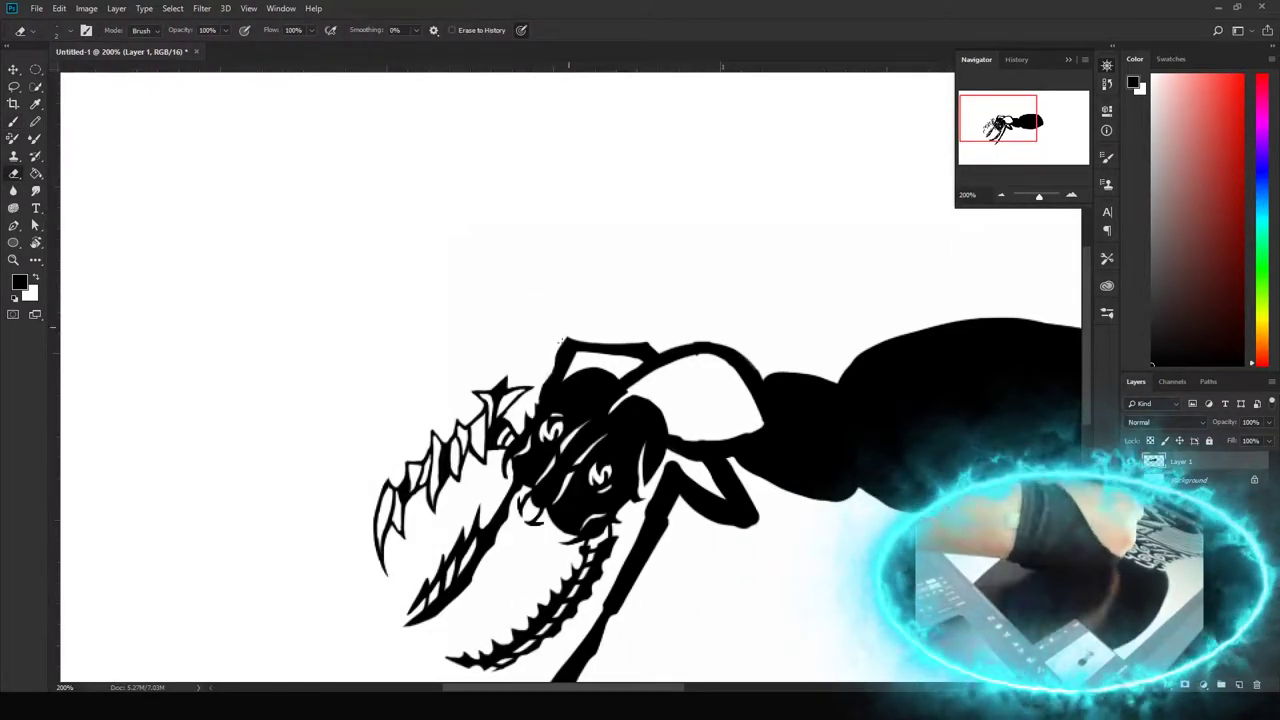
pyautogui.moveTo(942, 520); pyautogui.dragTo(780, 527)
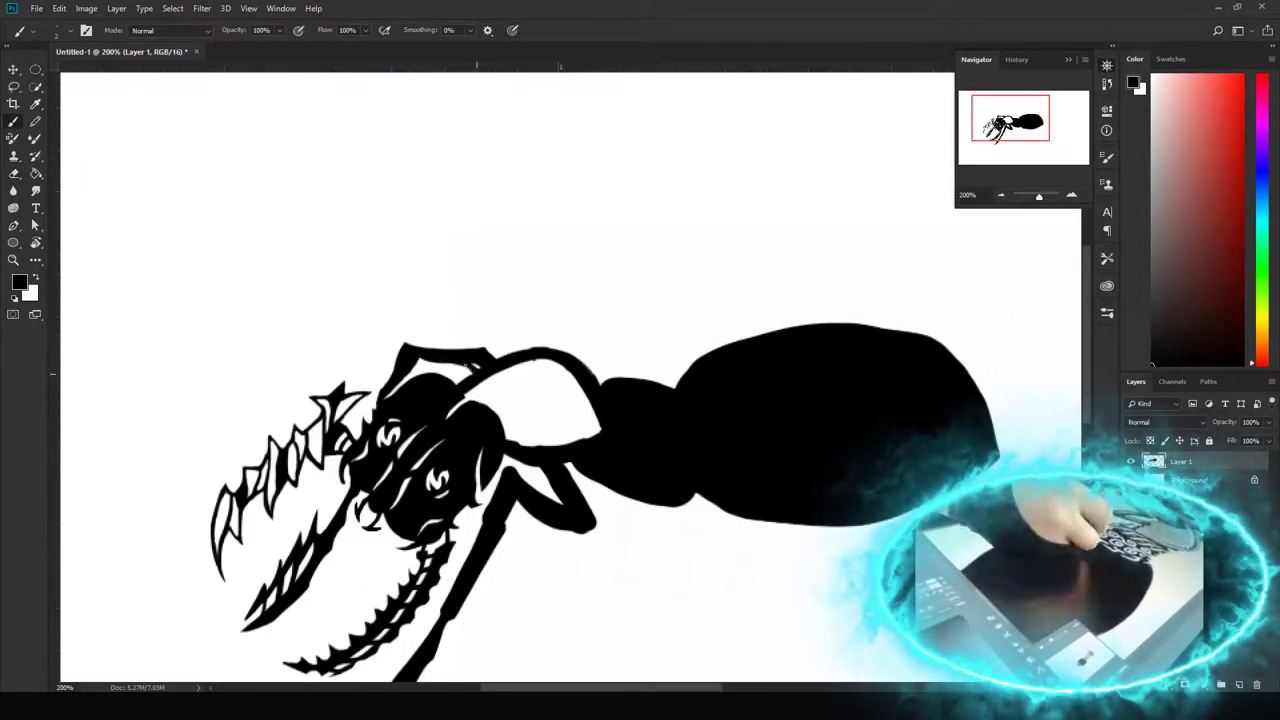
pyautogui.moveTo(600, 420); pyautogui.dragTo(692, 370)
pyautogui.press('e')
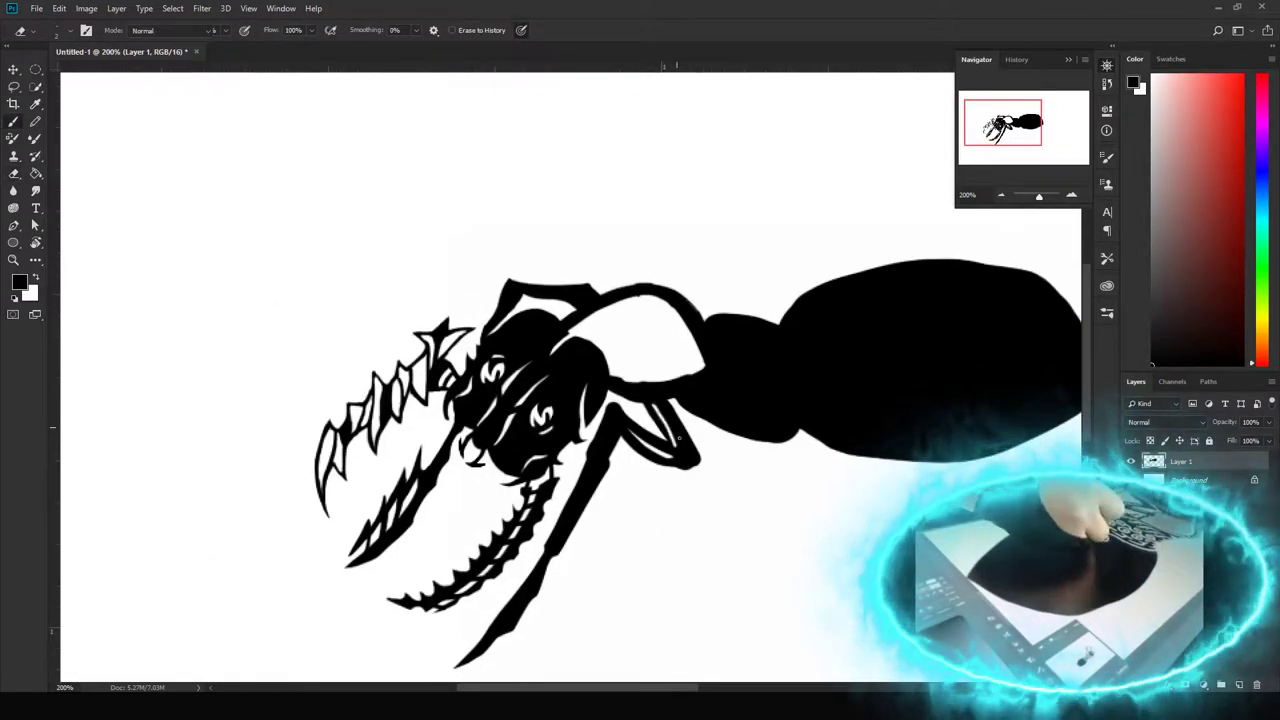
pyautogui.moveTo(620, 543)
pyautogui.mouseDown()
pyautogui.moveTo(718, 450)
pyautogui.moveTo(673, 492)
pyautogui.mouseUp()
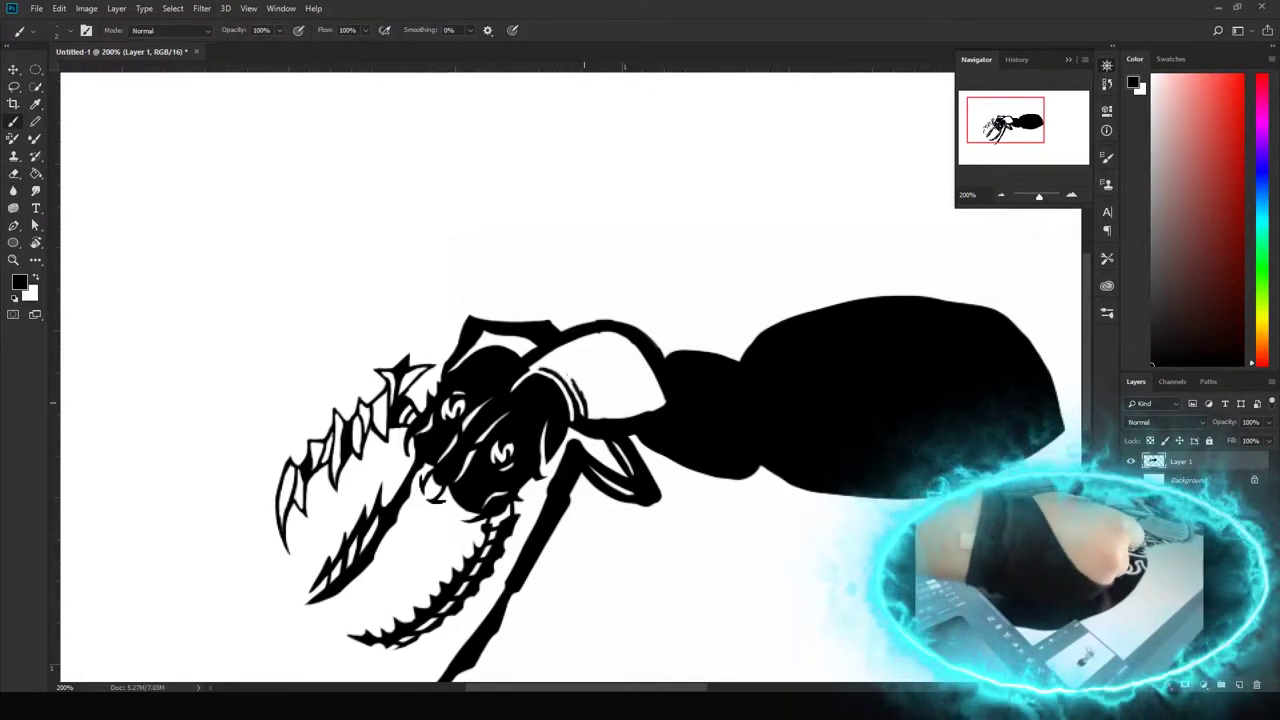
# Carve curved white rib stripes across the thorax
pyautogui.moveTo(560, 368); pyautogui.dragTo(588, 420)
pyautogui.moveTo(568, 360); pyautogui.dragTo(596, 404)
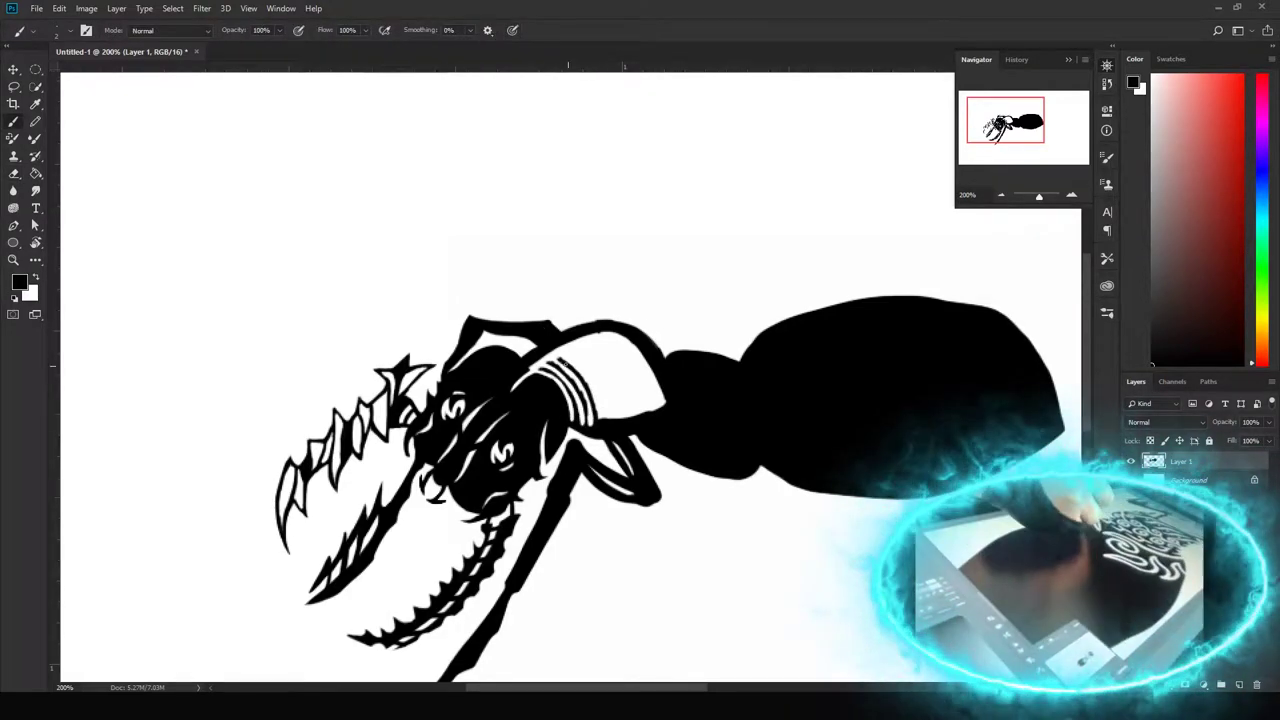
pyautogui.moveTo(574, 357); pyautogui.dragTo(609, 404)
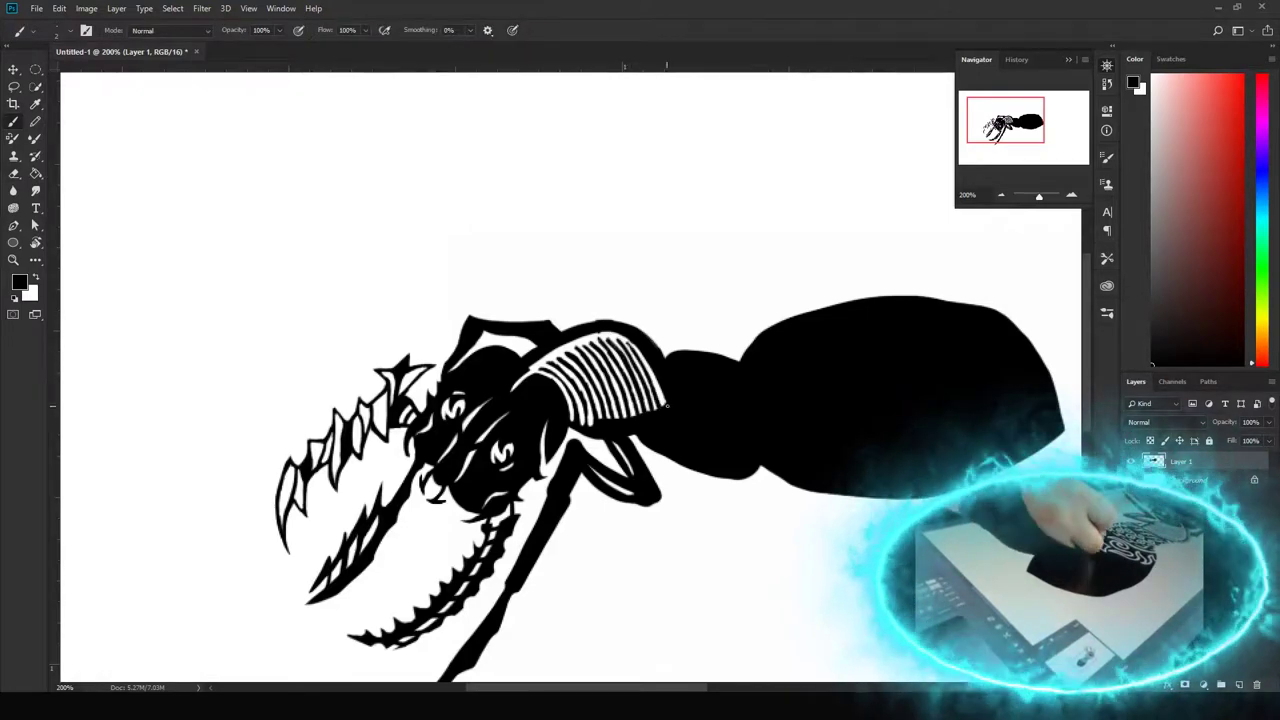
pyautogui.press('e')
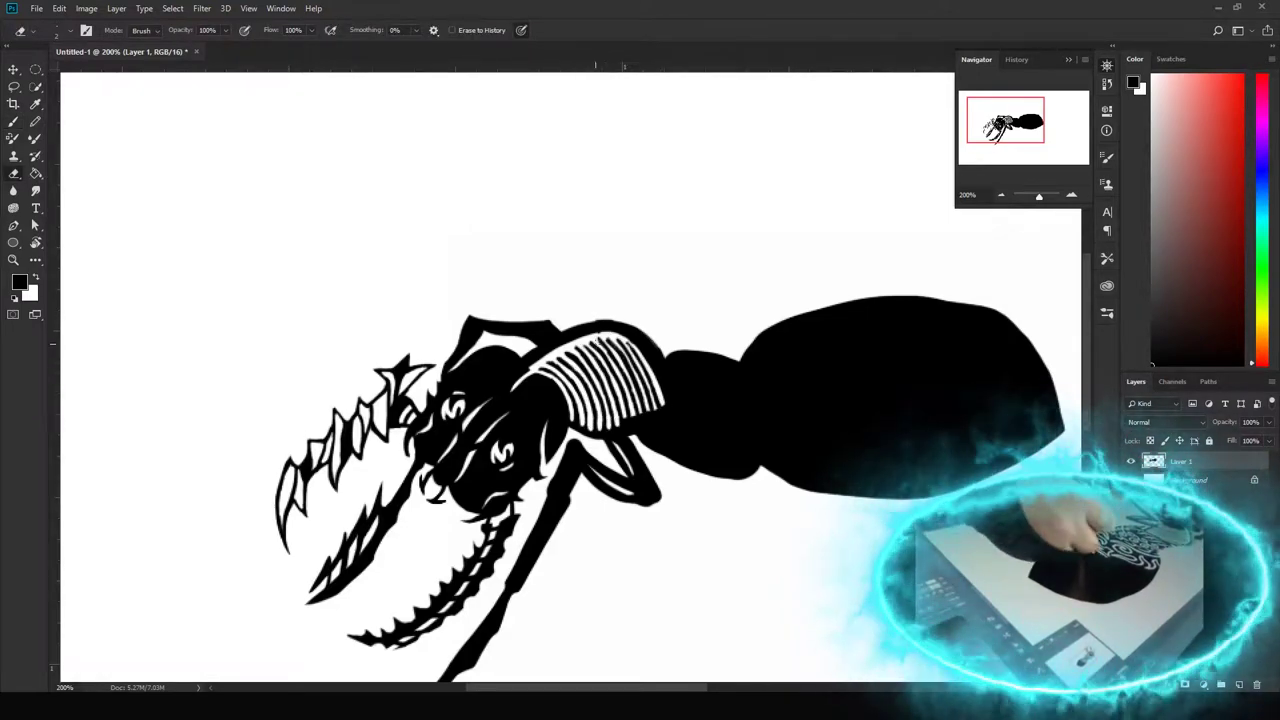
# Fill the gap at the thorax–abdomen joint with black
pyautogui.moveTo(632, 412); pyautogui.dragTo(627, 450)
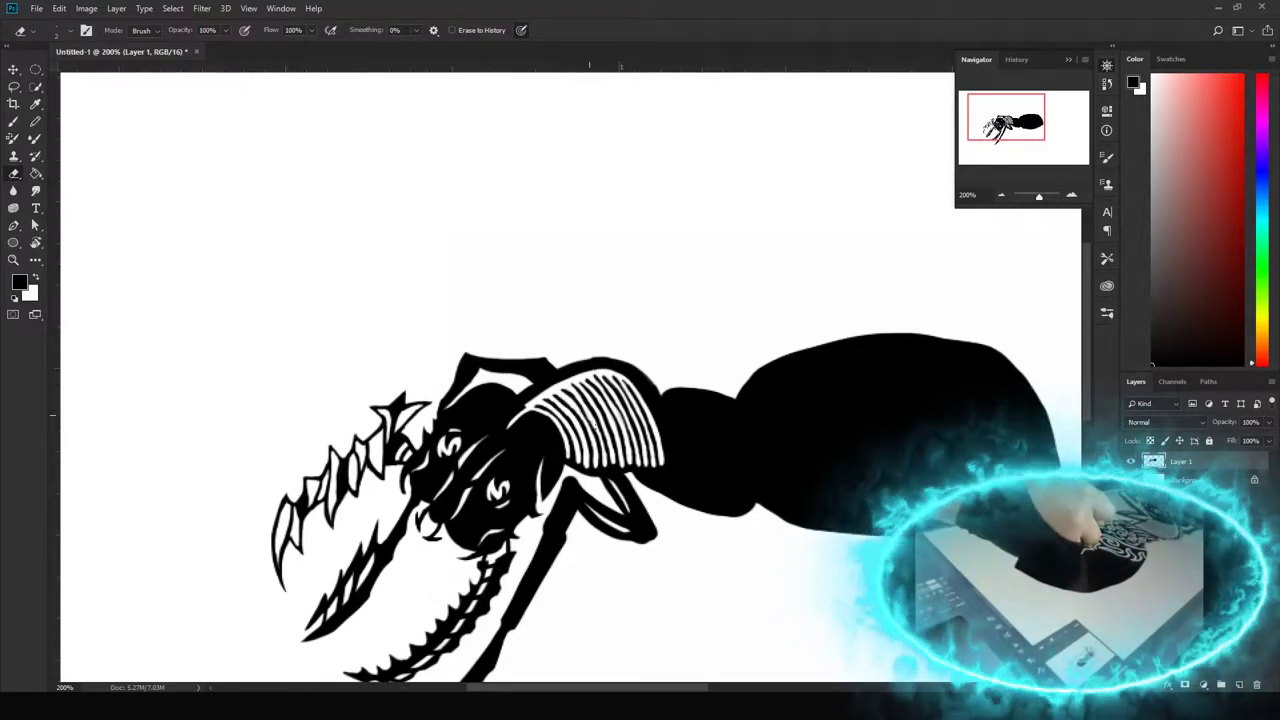
pyautogui.press('b')
pyautogui.moveTo(528, 395)
pyautogui.mouseDown()
pyautogui.moveTo(628, 410)
pyautogui.moveTo(674, 389)
pyautogui.moveTo(656, 408)
pyautogui.mouseUp()
pyautogui.press('e')
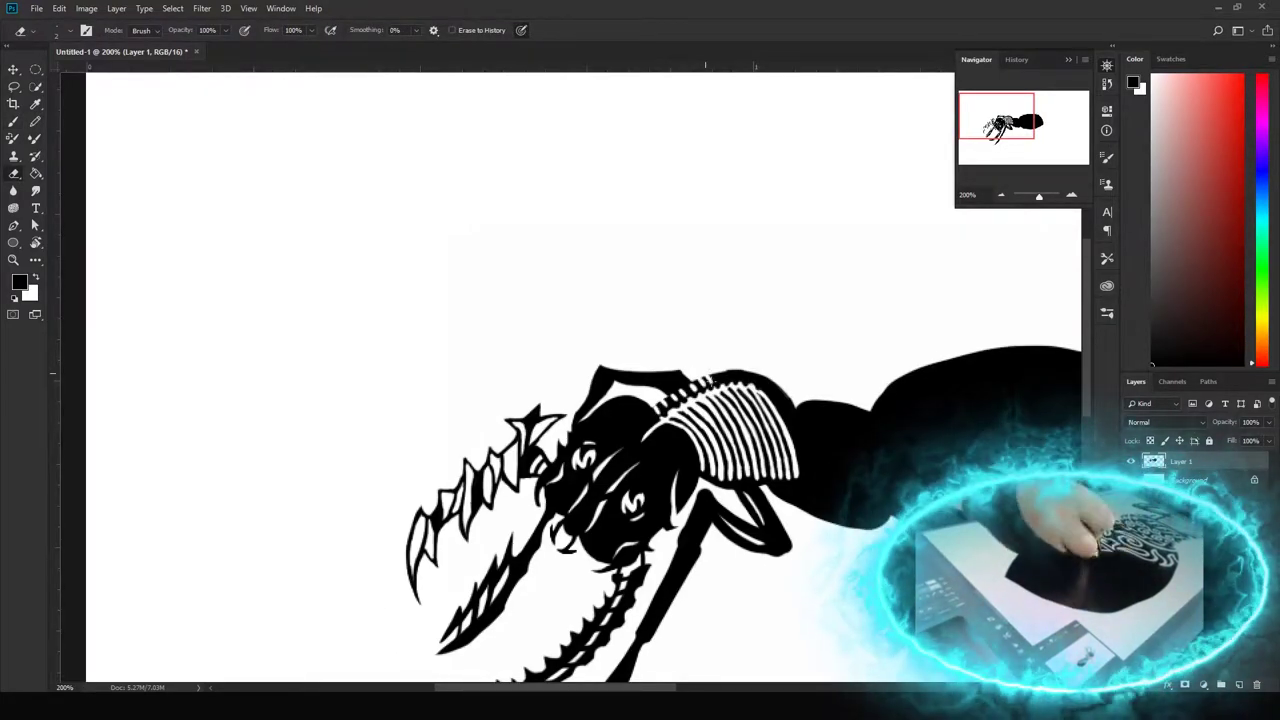
pyautogui.moveTo(704, 484); pyautogui.dragTo(596, 432)
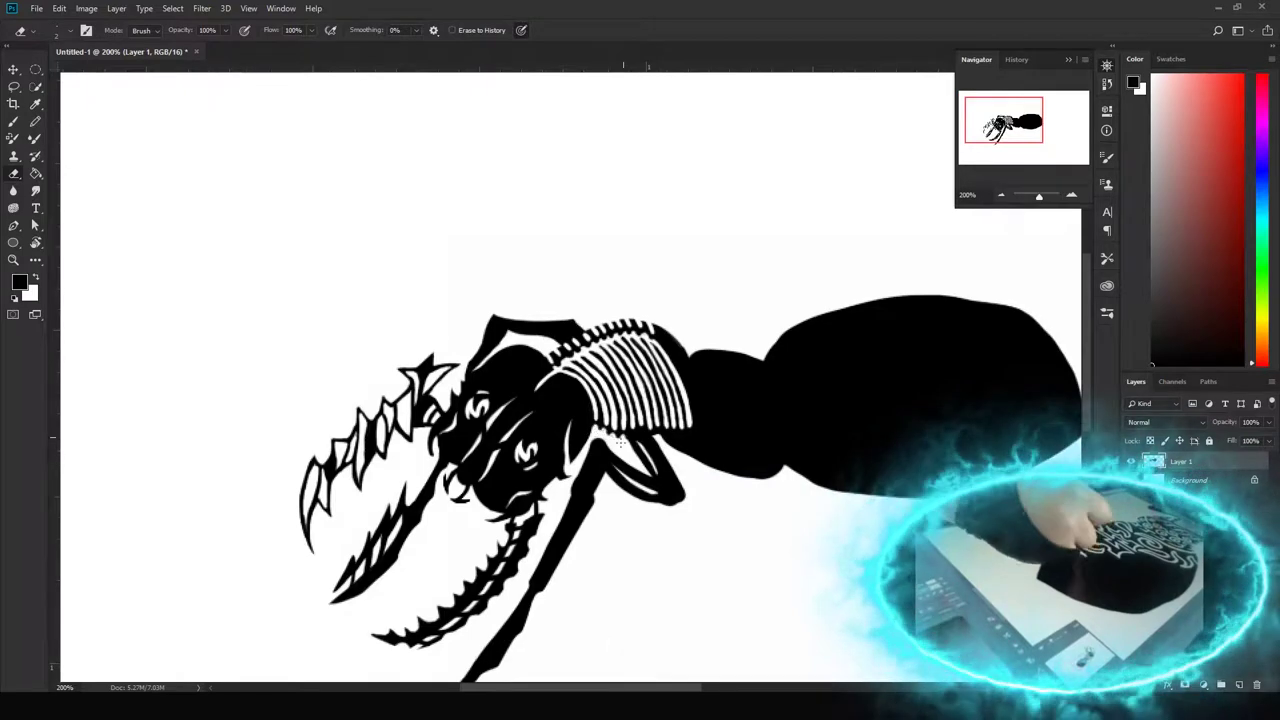
pyautogui.press('b')
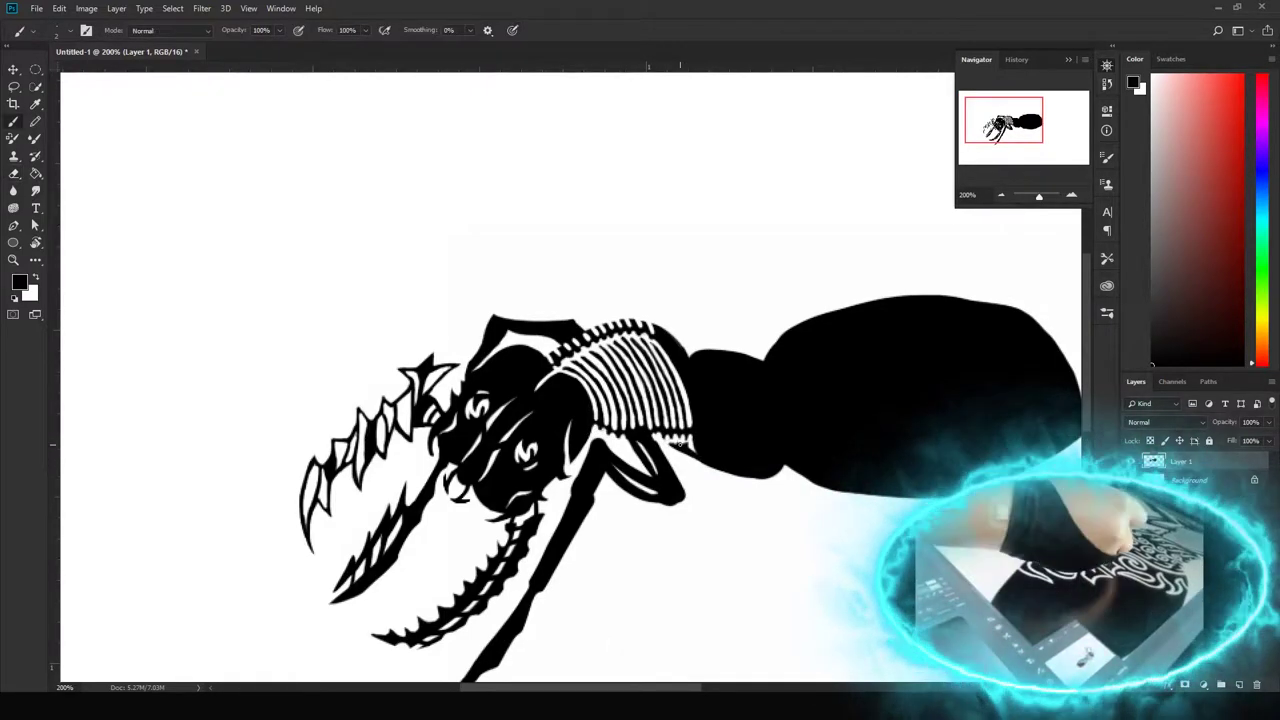
pyautogui.moveTo(700, 460); pyautogui.dragTo(633, 437)
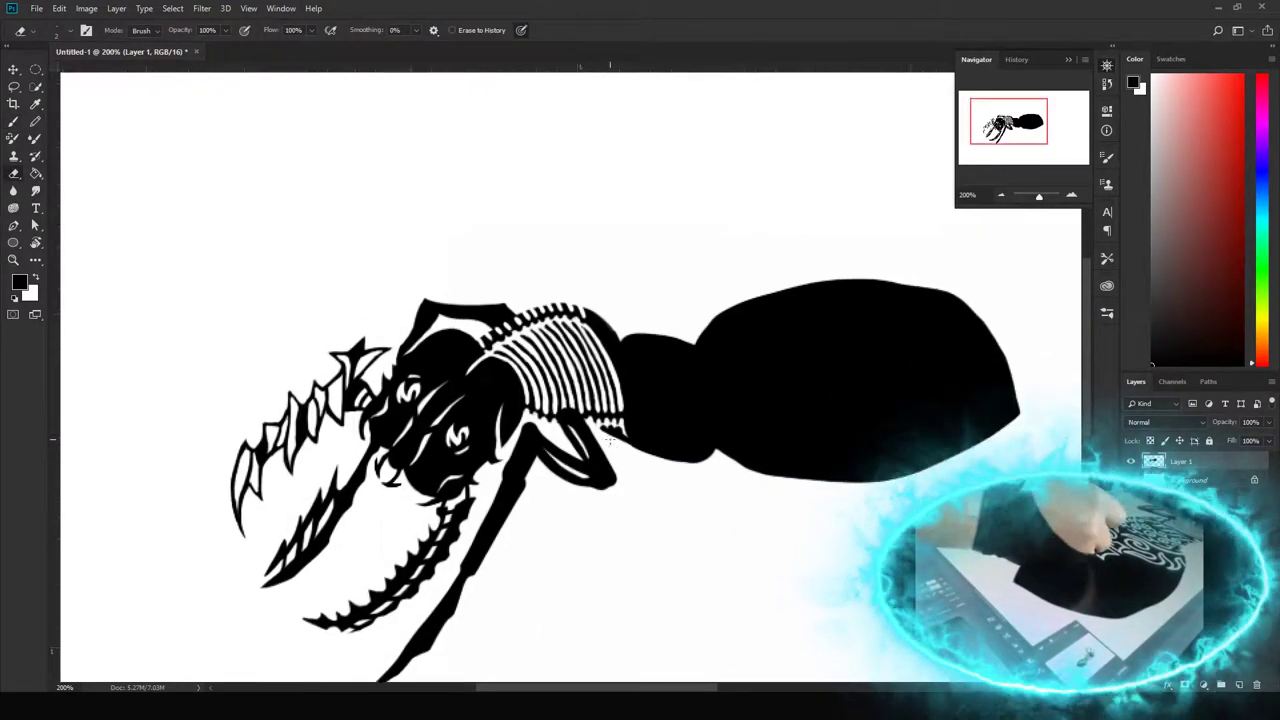
pyautogui.press('e')
pyautogui.press('b')
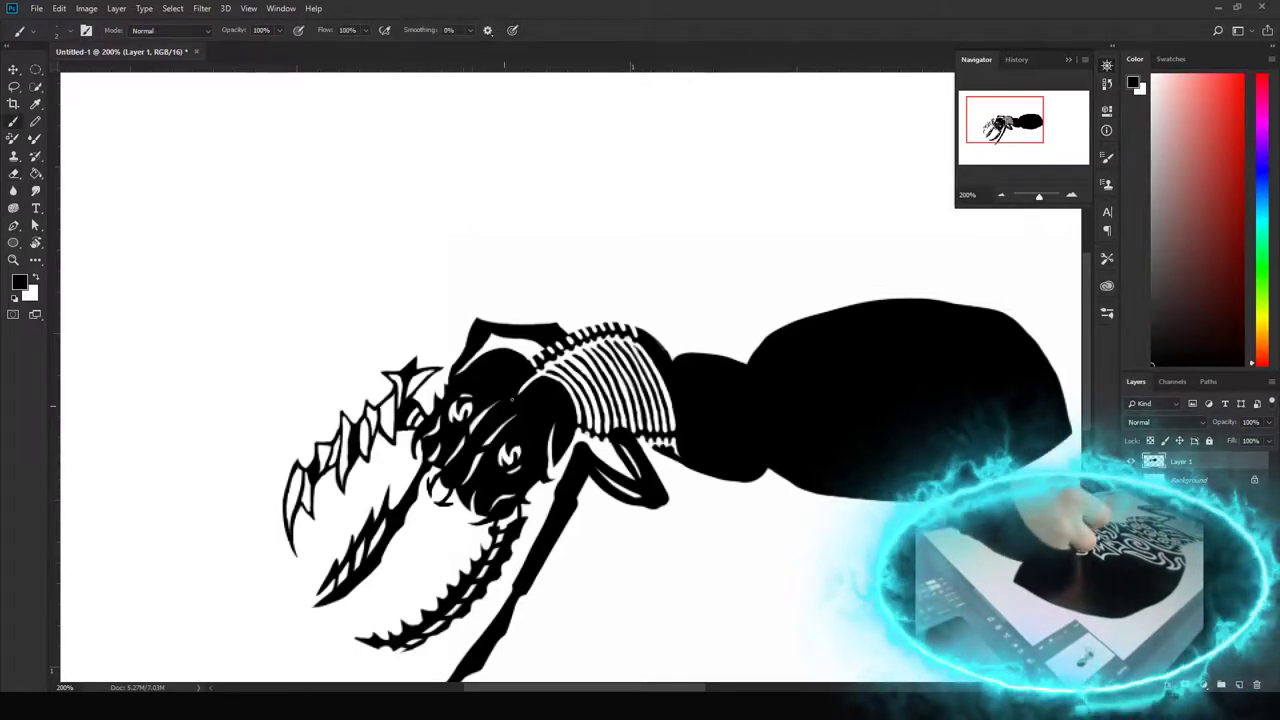
# Erase a thin white seam along the thorax–abdomen edge
pyautogui.moveTo(772, 562)
pyautogui.mouseDown()
pyautogui.moveTo(567, 447)
pyautogui.moveTo(667, 582)
pyautogui.mouseUp()
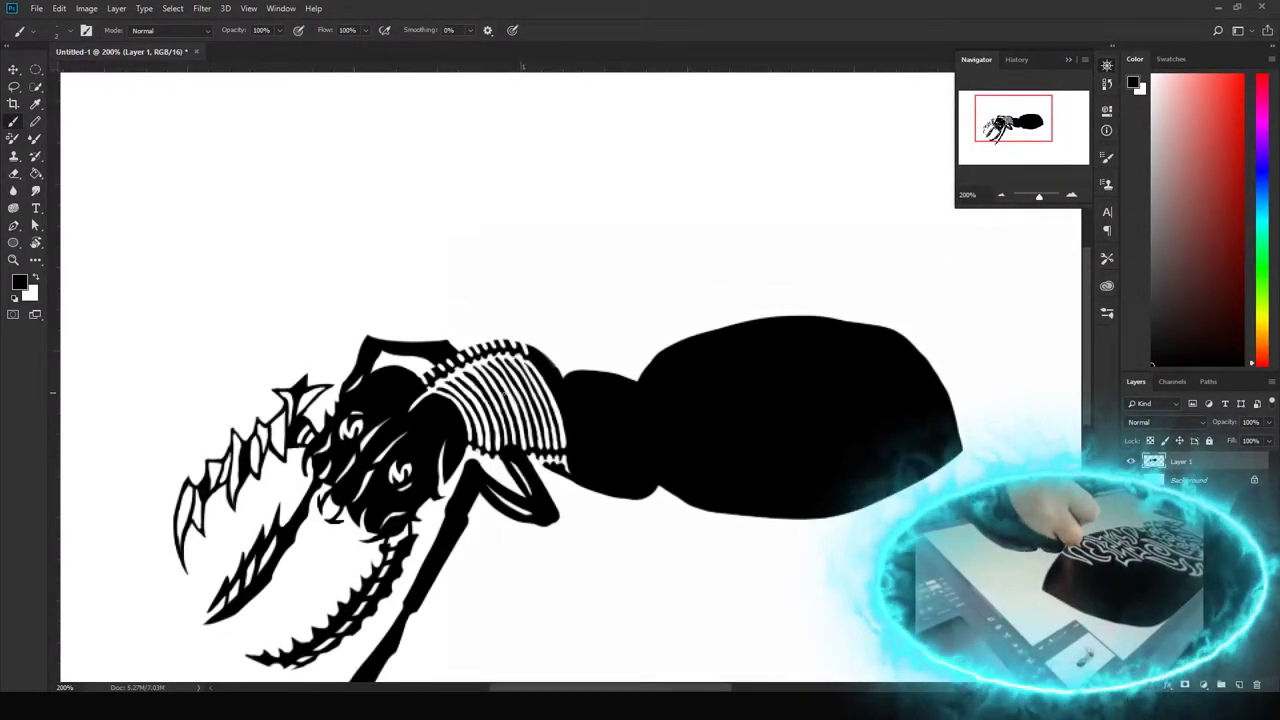
pyautogui.moveTo(527, 362); pyautogui.dragTo(513, 354)
pyautogui.press('e')
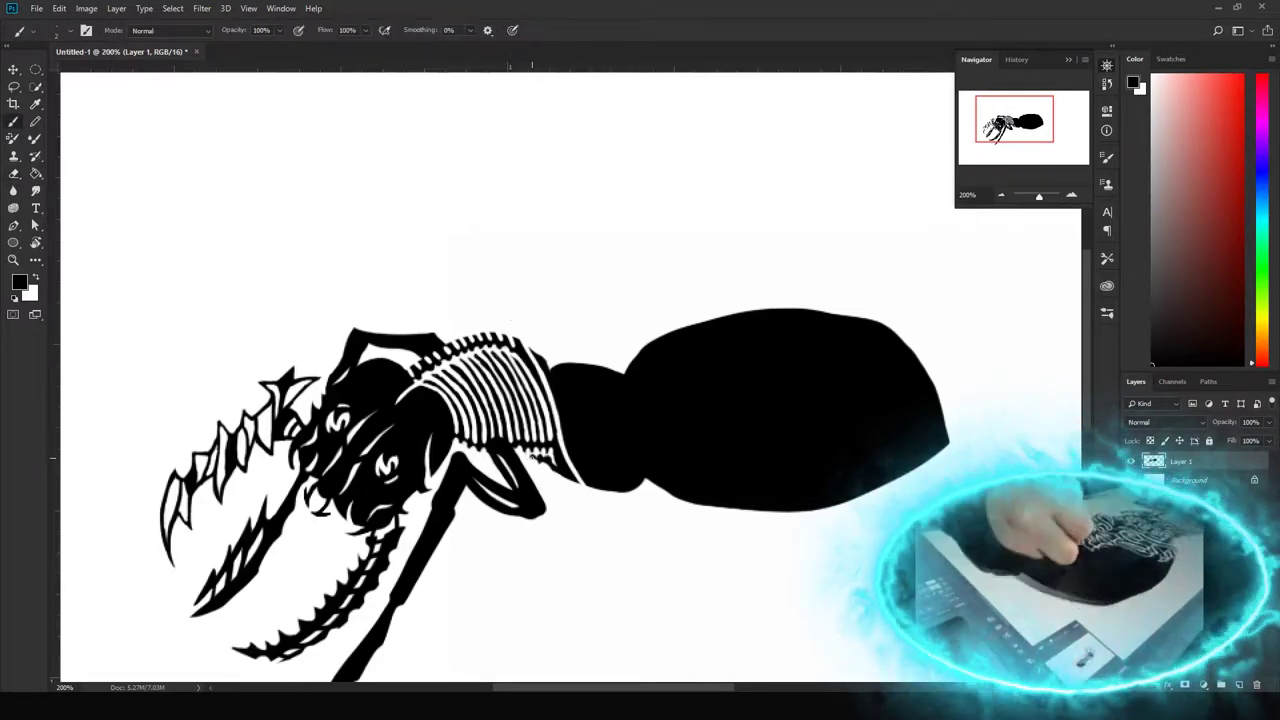
pyautogui.moveTo(584, 445); pyautogui.dragTo(576, 445)
pyautogui.moveTo(553, 376); pyautogui.dragTo(564, 436)
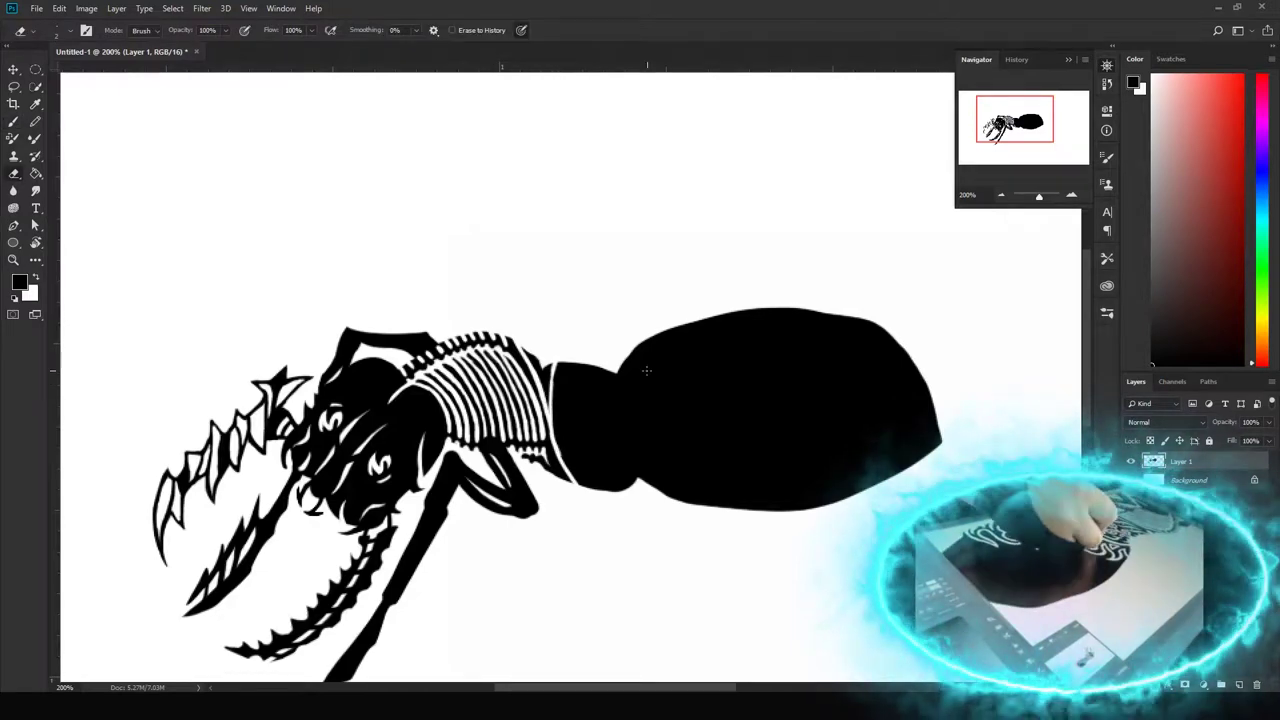
# Carve thin white wavy stripes into the ant's waist, then tidy them at the thorax joint with black
pyautogui.moveTo(568, 461)
pyautogui.mouseDown()
pyautogui.moveTo(588, 456)
pyautogui.moveTo(565, 390)
pyautogui.moveTo(603, 410)
pyautogui.mouseUp()
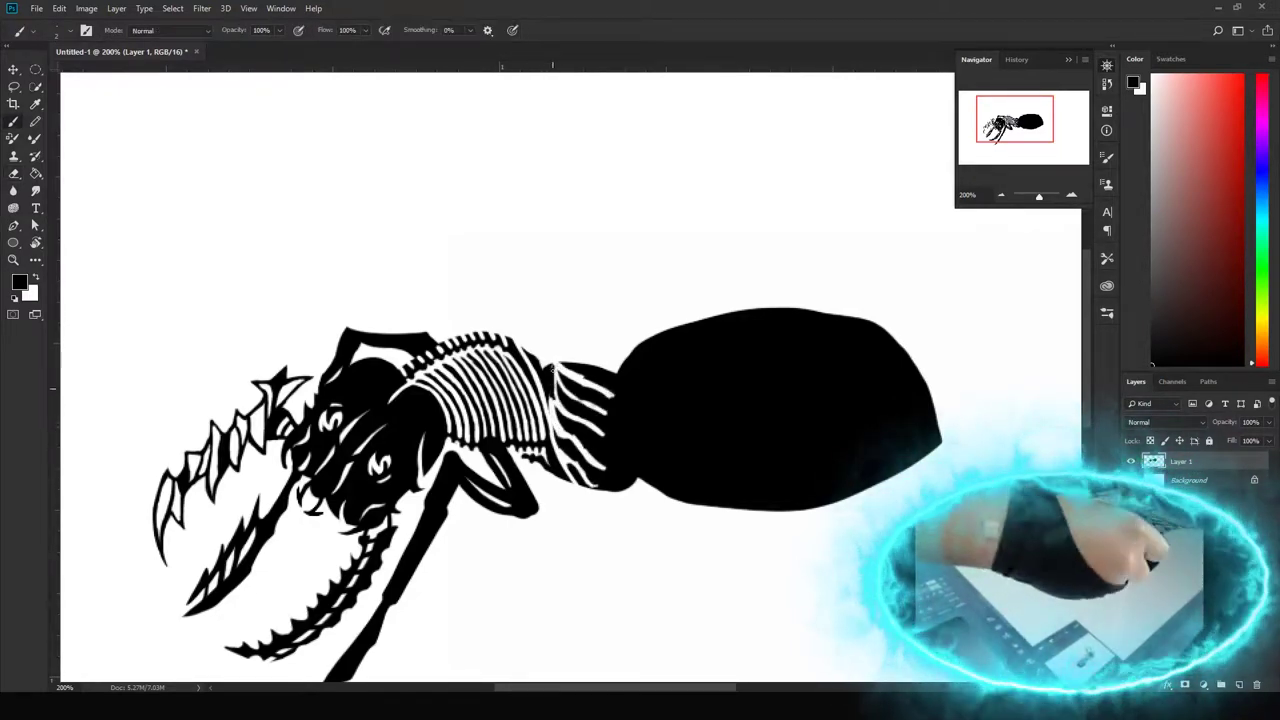
pyautogui.press('b')
pyautogui.press('b')
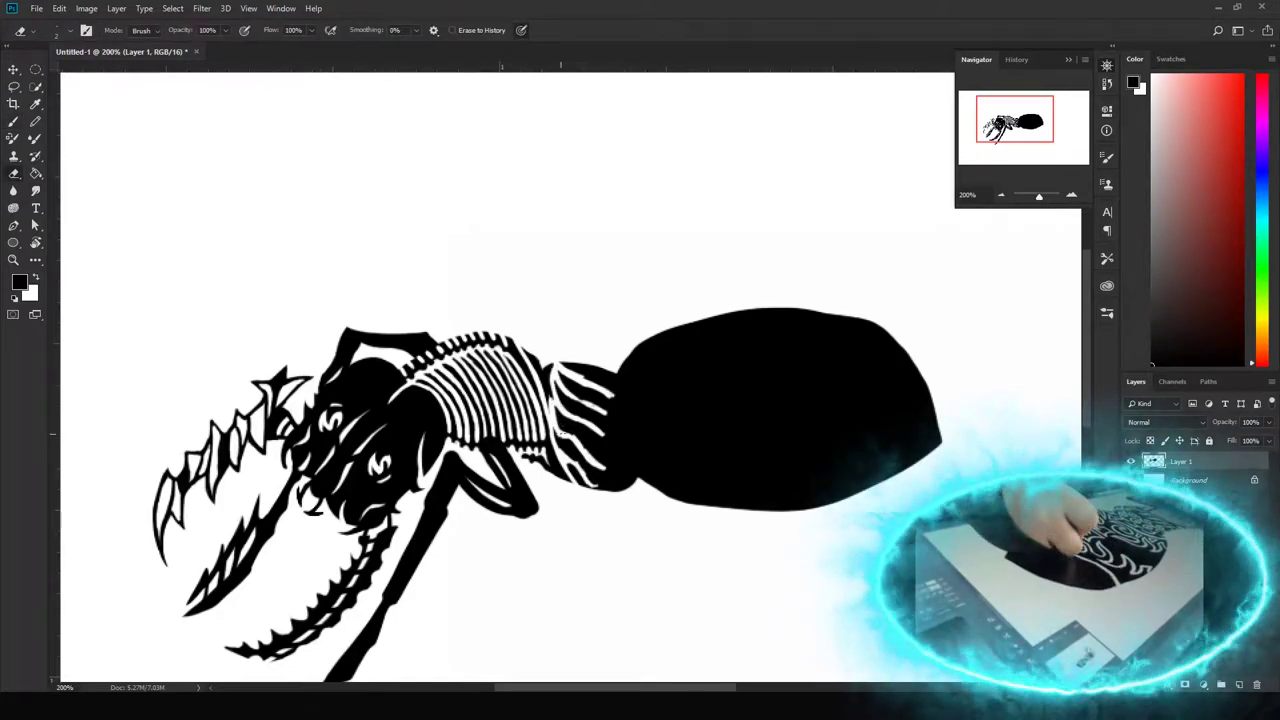
pyautogui.scroll(2, 576, 466)
pyautogui.moveTo(583, 408); pyautogui.dragTo(606, 502)
pyautogui.press('e')
pyautogui.press('b')
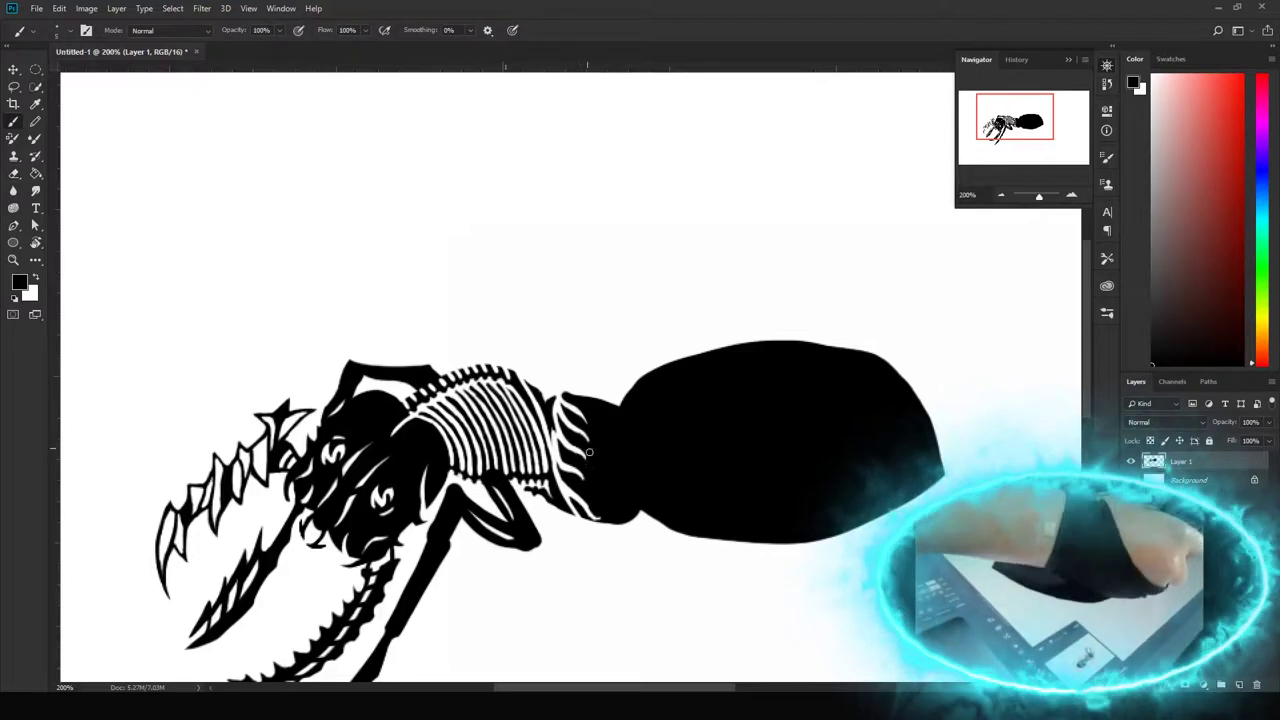
pyautogui.moveTo(589, 452); pyautogui.dragTo(621, 508)
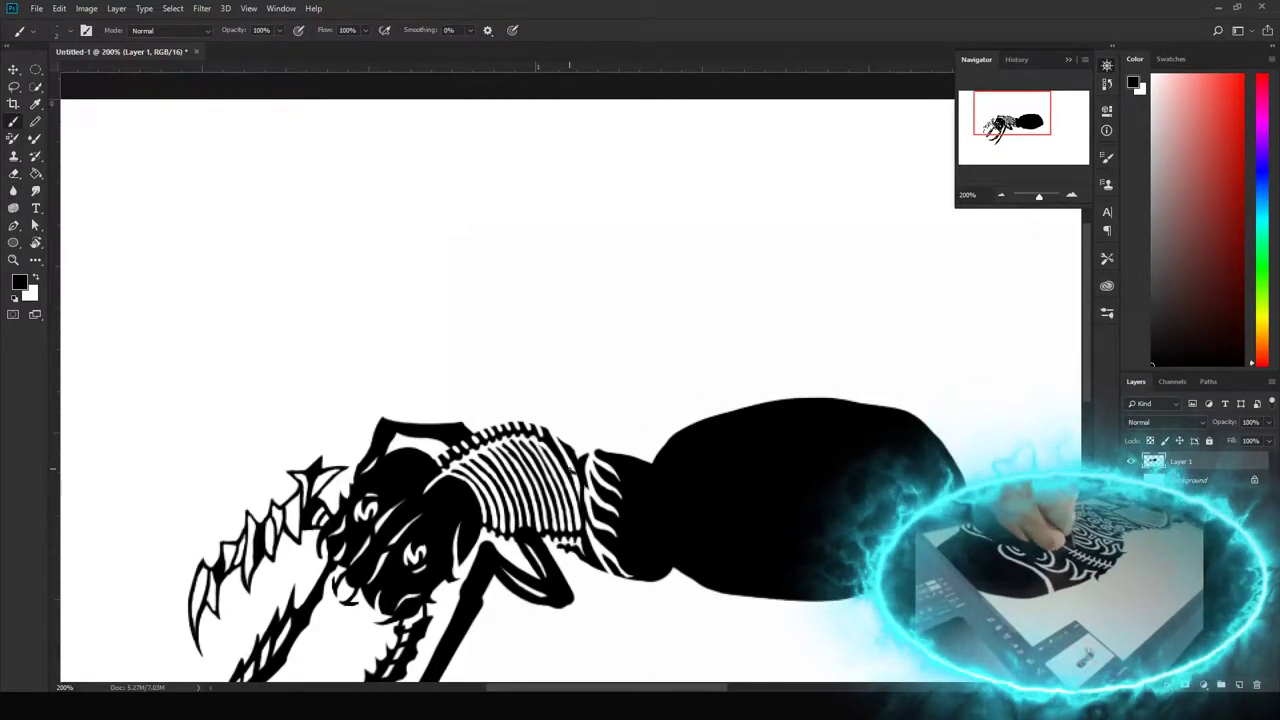
pyautogui.moveTo(565, 455); pyautogui.dragTo(566, 406)
pyautogui.press('e')
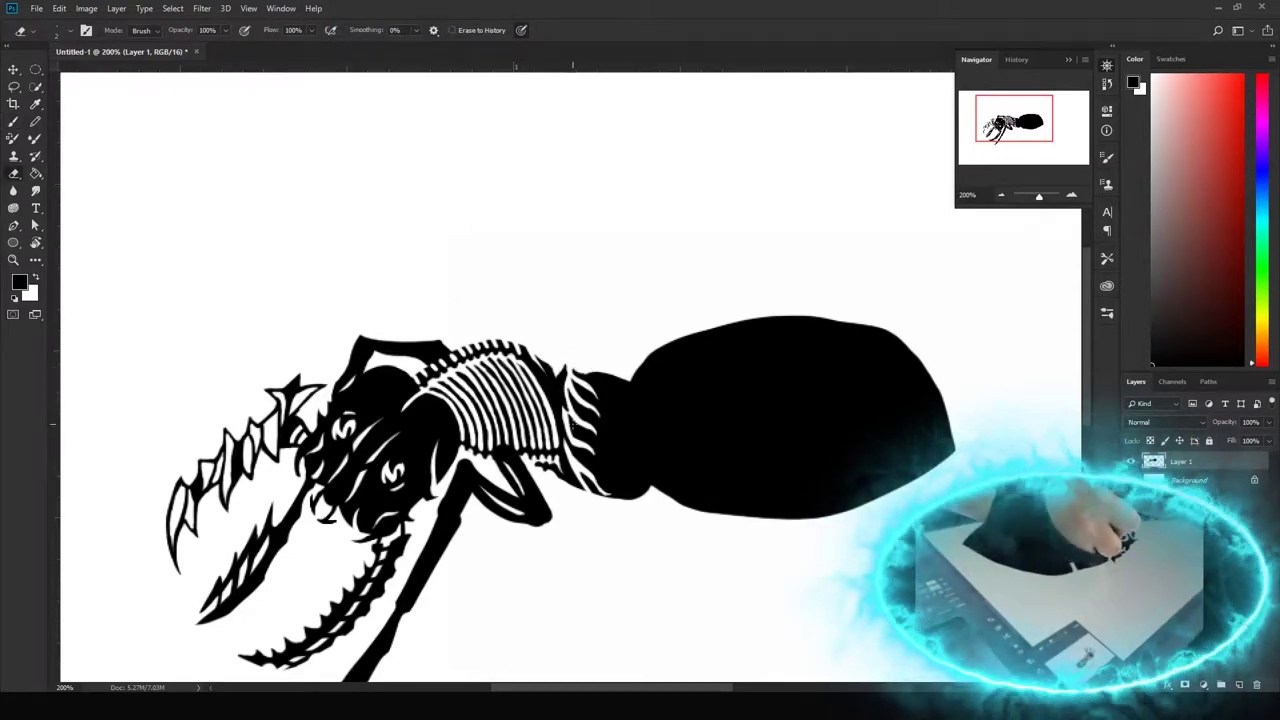
pyautogui.press('b')
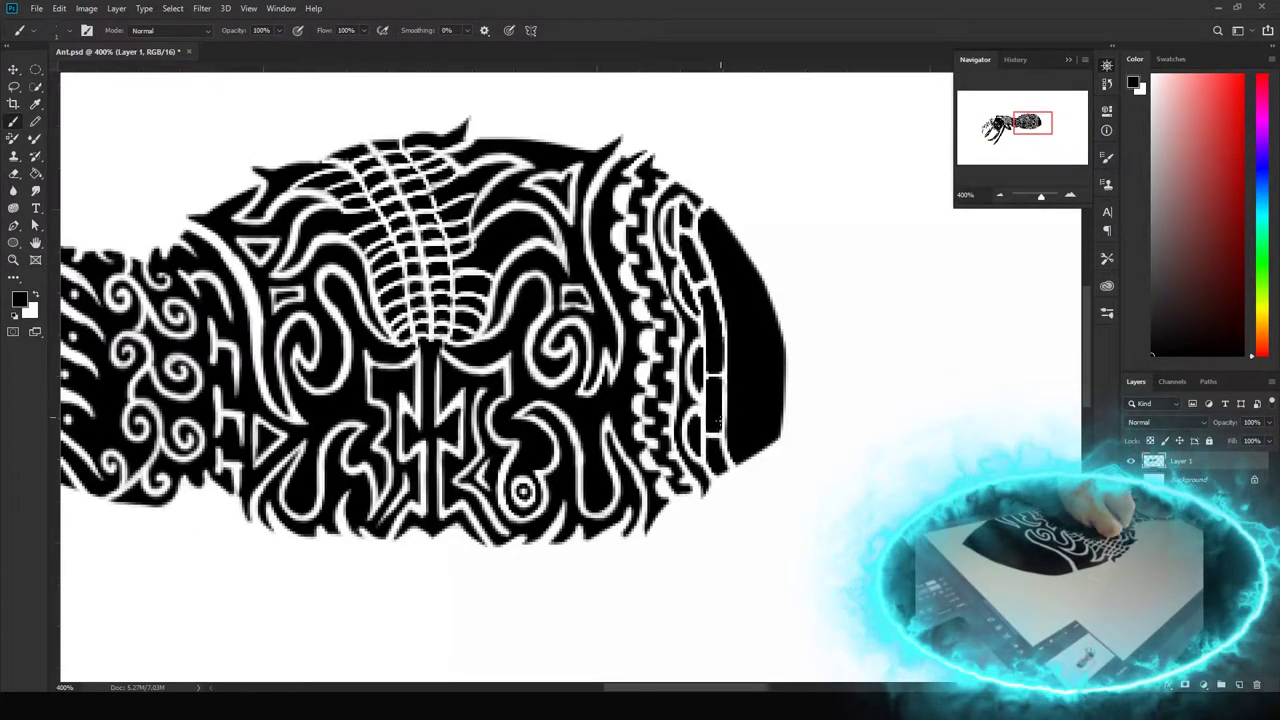
# Carve white pattern strokes into the right black area of the abdomen
pyautogui.moveTo(610, 452)
pyautogui.mouseDown()
pyautogui.moveTo(617, 537)
pyautogui.moveTo(559, 513)
pyautogui.moveTo(531, 470)
pyautogui.moveTo(533, 540)
pyautogui.moveTo(513, 545)
pyautogui.mouseUp()
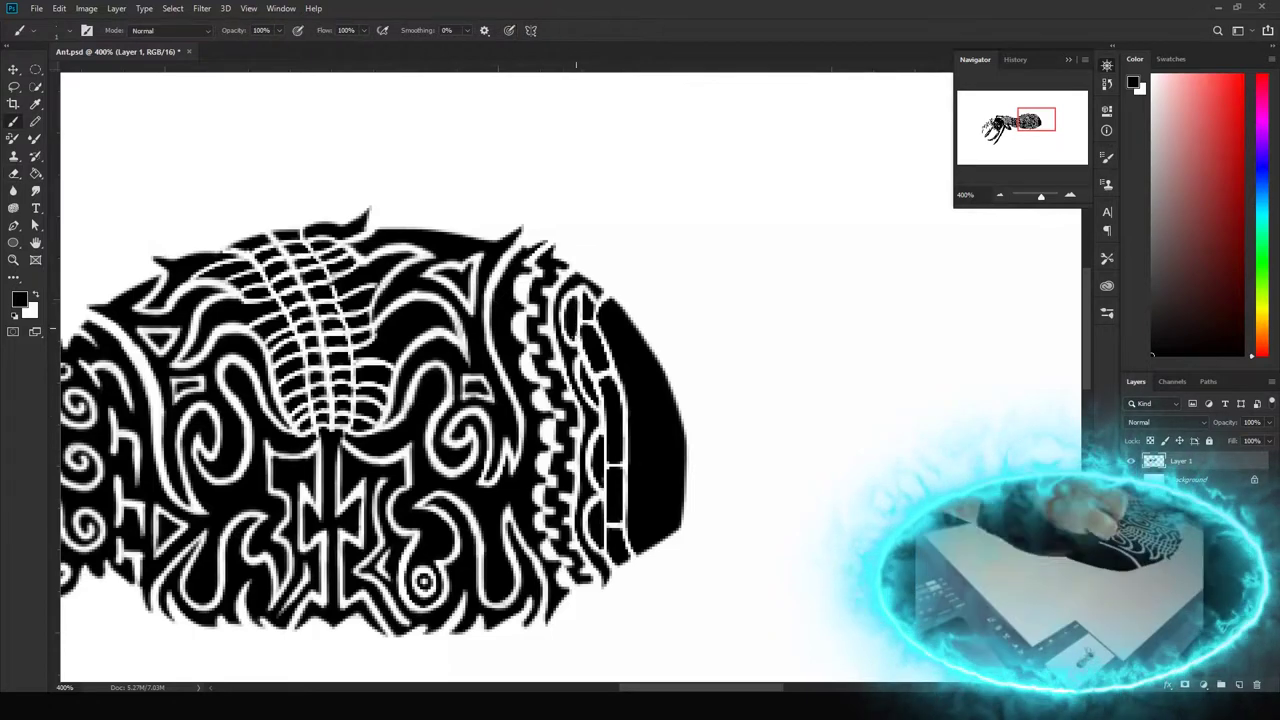
pyautogui.press('e')
pyautogui.moveTo(580, 400); pyautogui.dragTo(540, 287)
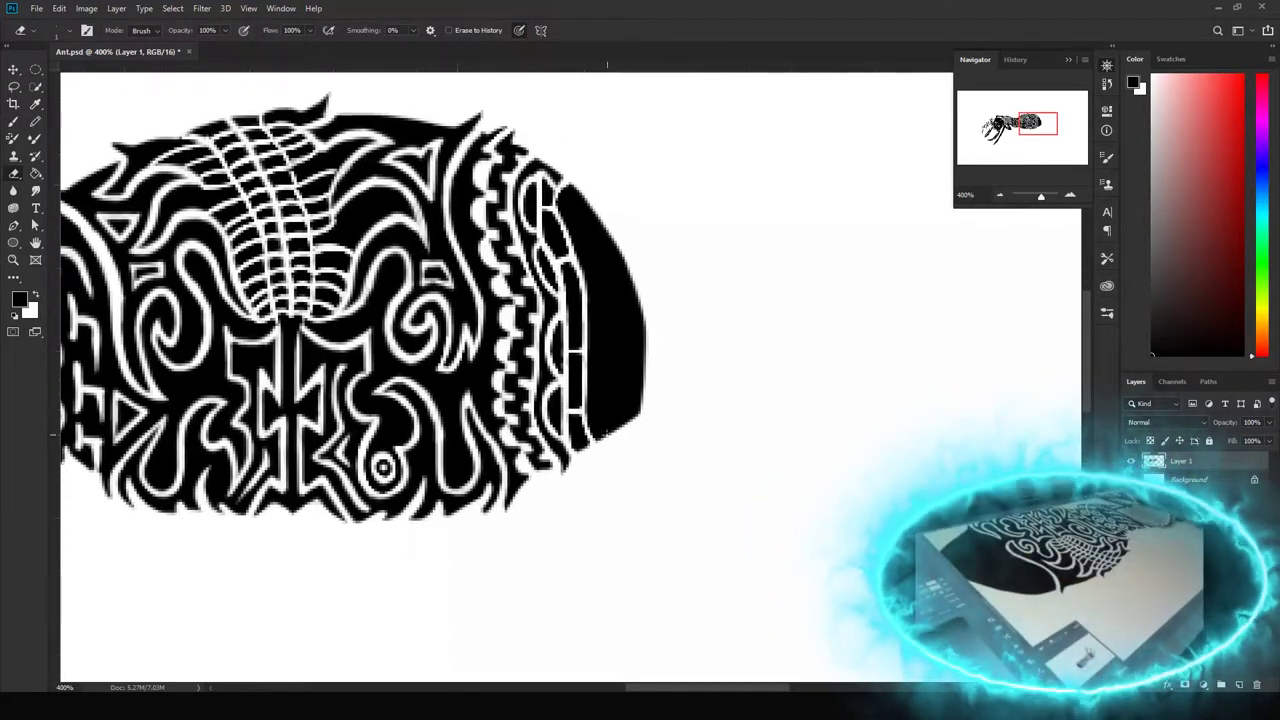
pyautogui.moveTo(590, 360)
pyautogui.mouseDown()
pyautogui.moveTo(630, 435)
pyautogui.moveTo(590, 420)
pyautogui.mouseUp()
pyautogui.moveTo(540, 560); pyautogui.dragTo(619, 654)
pyautogui.moveTo(645, 305)
pyautogui.mouseDown()
pyautogui.moveTo(688, 320)
pyautogui.moveTo(718, 425)
pyautogui.moveTo(720, 495)
pyautogui.mouseUp()
# Repaint the abdomen's right edge in black and erase its stray black bits
pyautogui.press('b')
pyautogui.moveTo(712, 428); pyautogui.dragTo(705, 512)
pyautogui.moveTo(716, 430)
pyautogui.mouseDown()
pyautogui.moveTo(704, 515)
pyautogui.moveTo(744, 421)
pyautogui.moveTo(684, 410)
pyautogui.moveTo(729, 420)
pyautogui.mouseUp()
pyautogui.press('e')
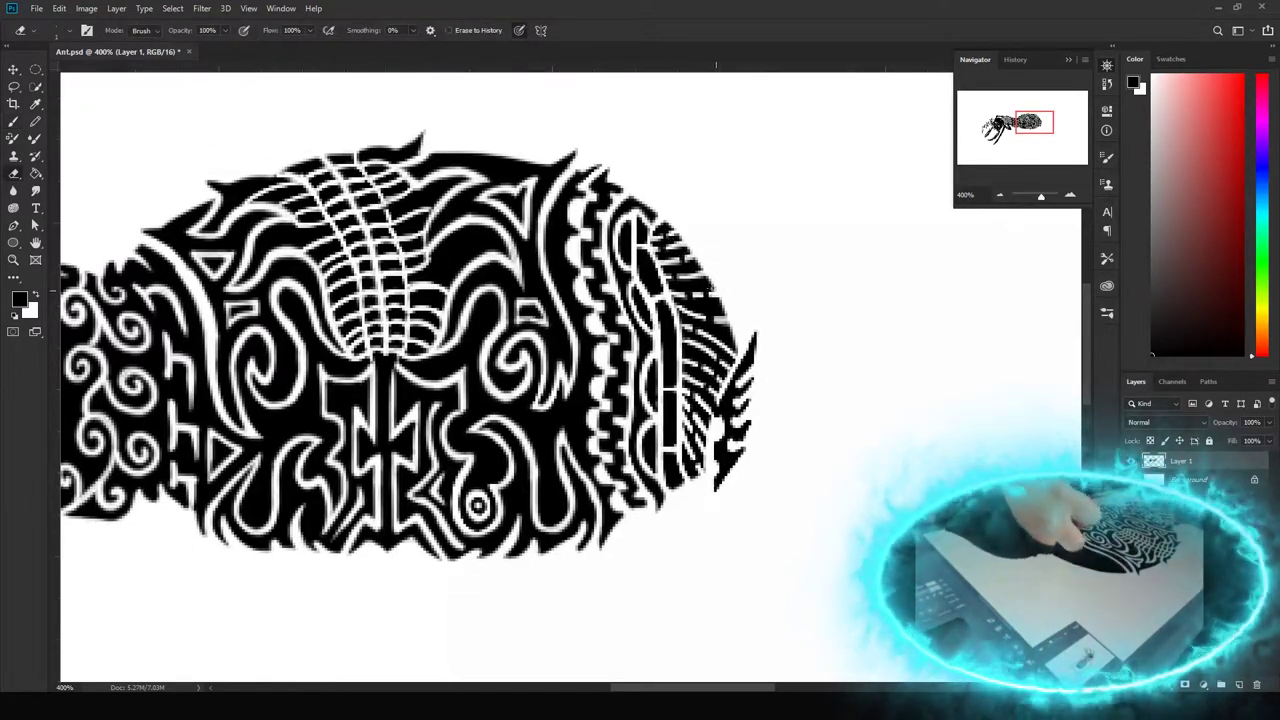
pyautogui.moveTo(662, 262)
pyautogui.mouseDown()
pyautogui.moveTo(700, 258)
pyautogui.moveTo(686, 246)
pyautogui.mouseUp()
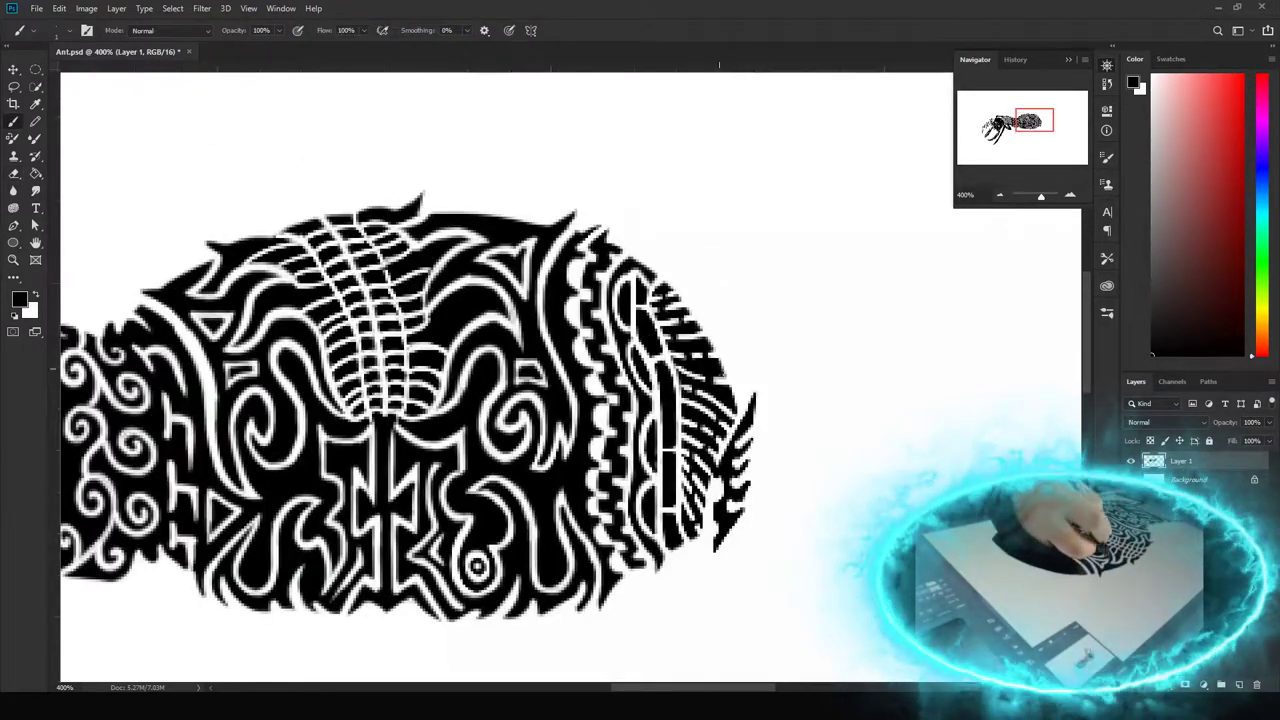
# Touch up the abdomen's tribal pattern edges, alternating brush and eraser
pyautogui.scroll(3, 697, 296)
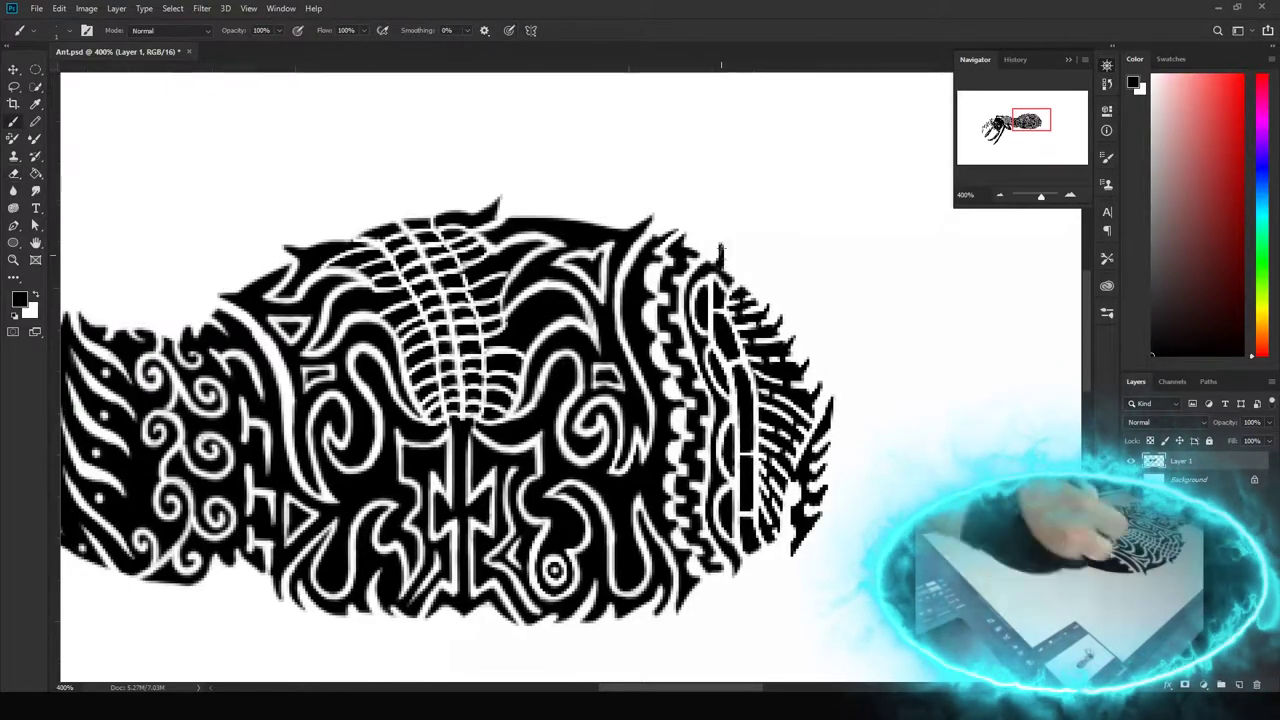
pyautogui.scroll(3, 697, 296)
pyautogui.scroll(-3, 660, 360)
pyautogui.press('b')
pyautogui.press('e')
pyautogui.hscroll(-3, 660, 400)
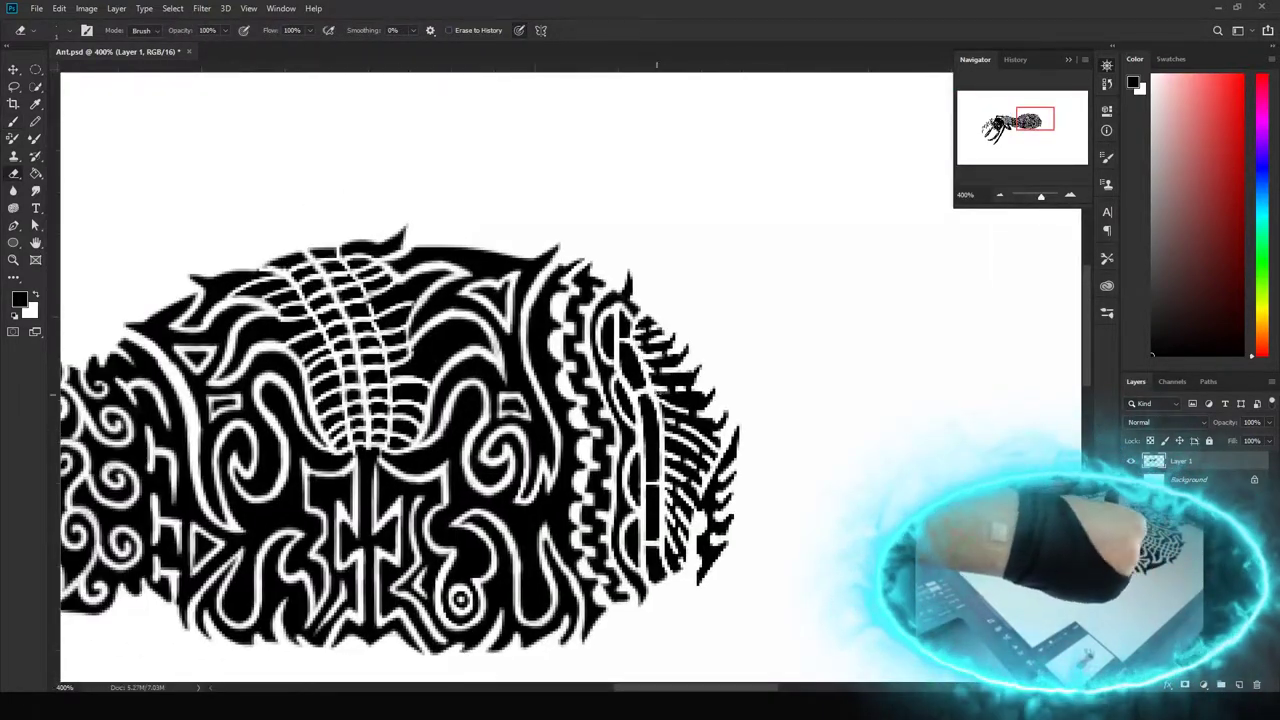
pyautogui.scroll(-3, 660, 400)
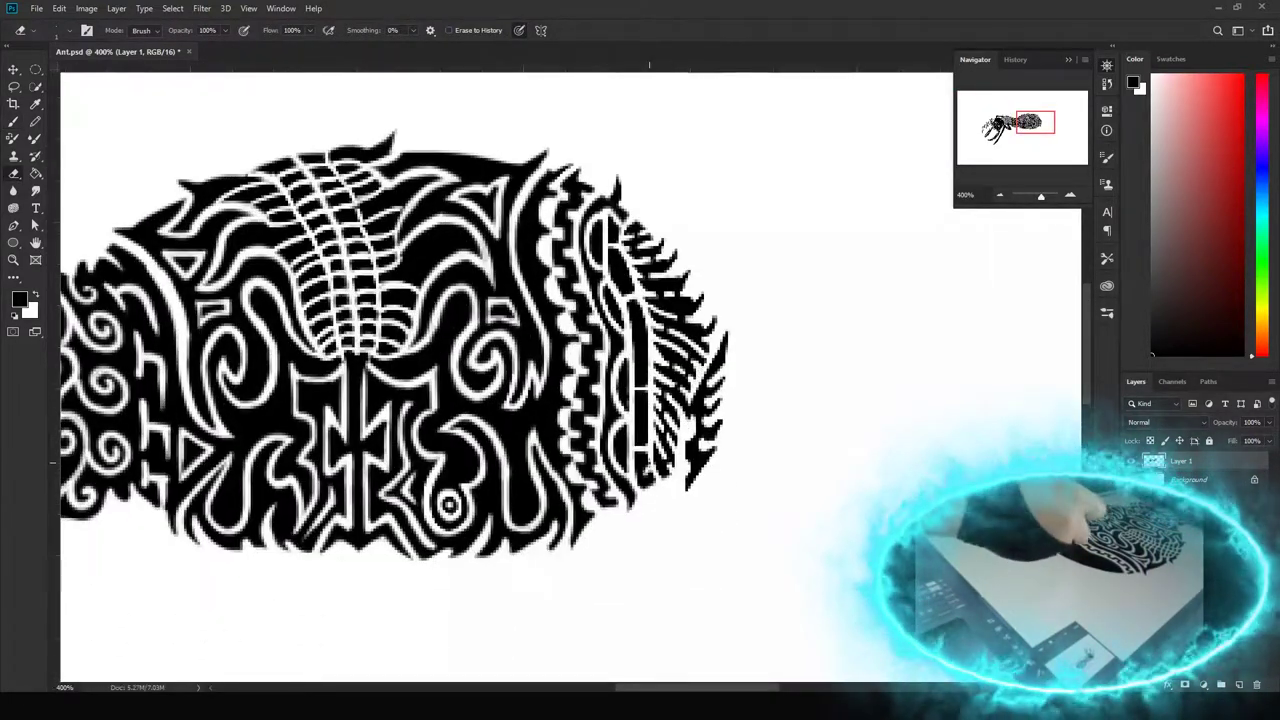
pyautogui.scroll(-2, 640, 400)
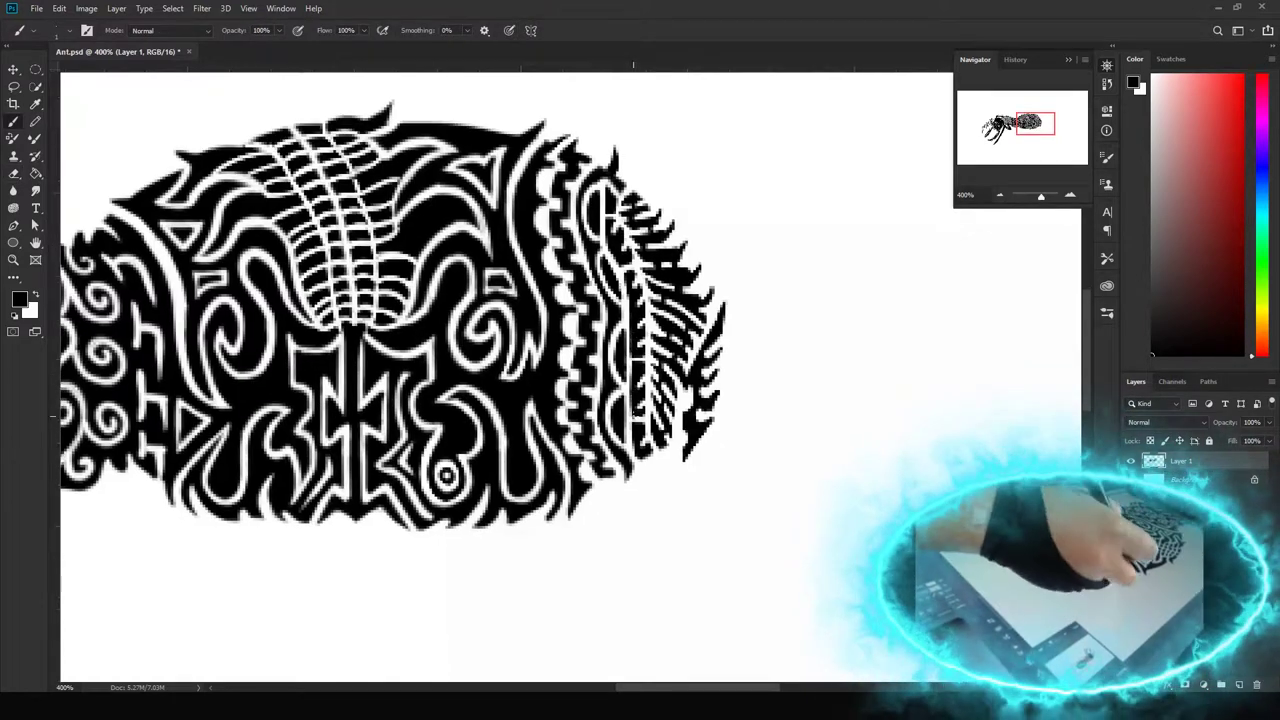
pyautogui.hscroll(-3, 705, 462)
pyautogui.scroll(2, 705, 462)
pyautogui.hscroll(-3, 705, 462)
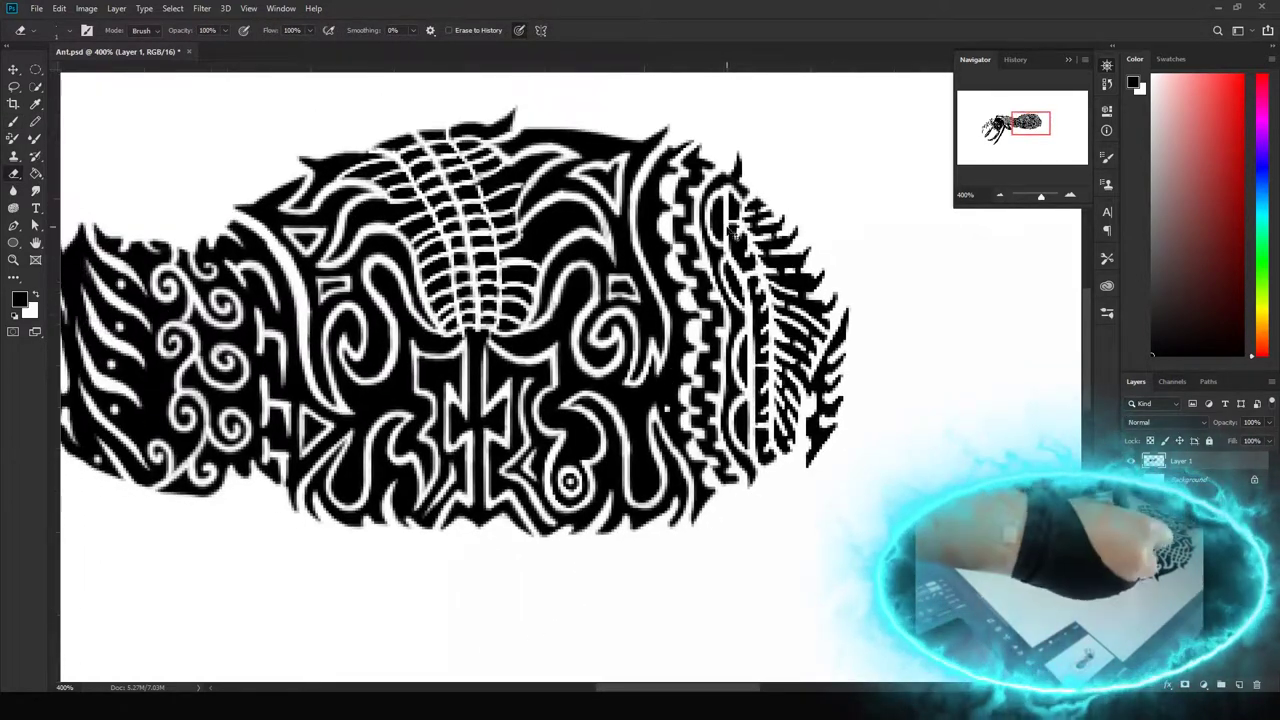
pyautogui.press('b')
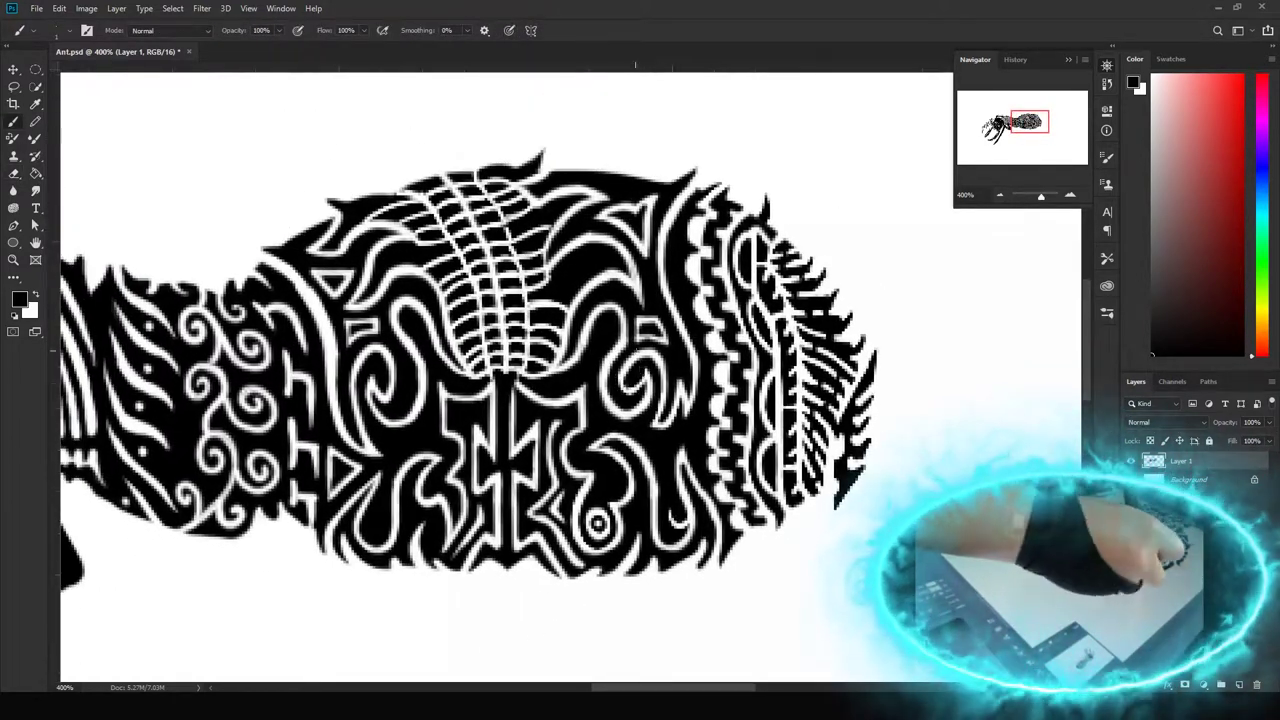
pyautogui.press('e')
pyautogui.hscroll(-3, 570, 380)
pyautogui.hscroll(-5, 570, 380)
pyautogui.scroll(3, 570, 380)
pyautogui.hscroll(-5, 570, 380)
pyautogui.hscroll(4, 570, 380)
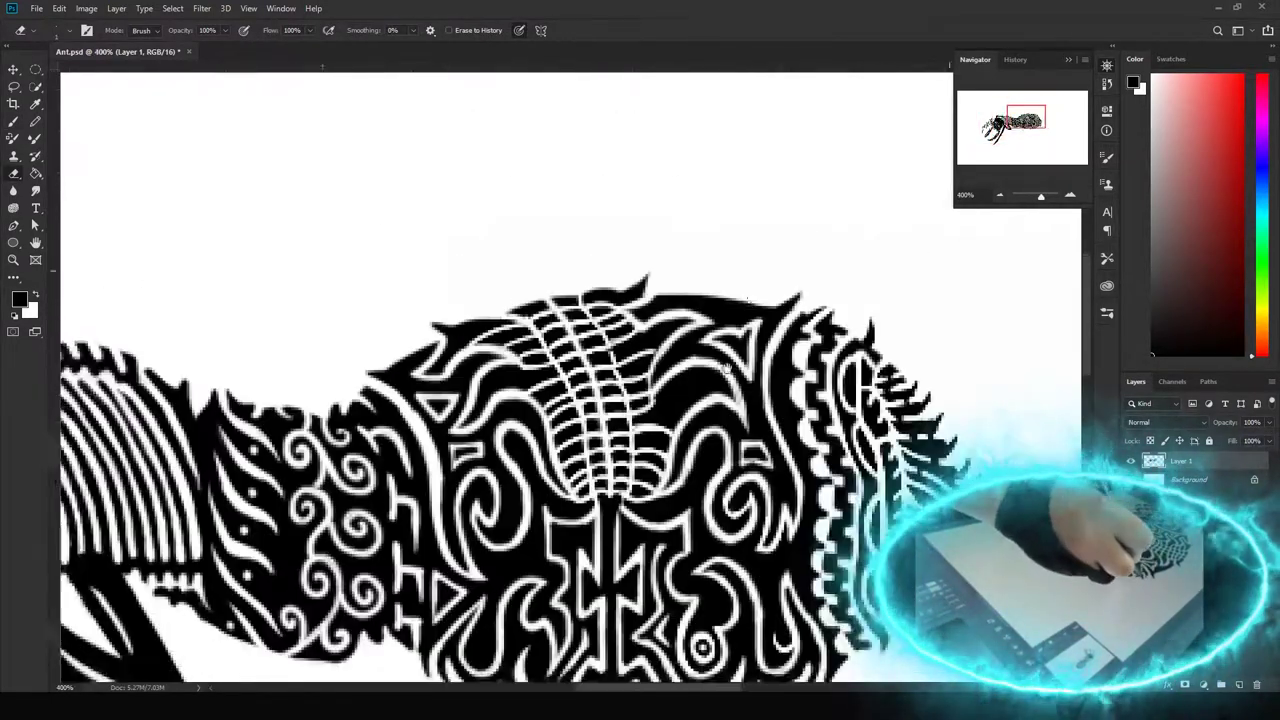
# Finish refining the spiky outer abdomen edges, ending at 200% zoom
pyautogui.press('b')
pyautogui.hscroll(-4, 570, 380)
pyautogui.hscroll(4, 647, 471)
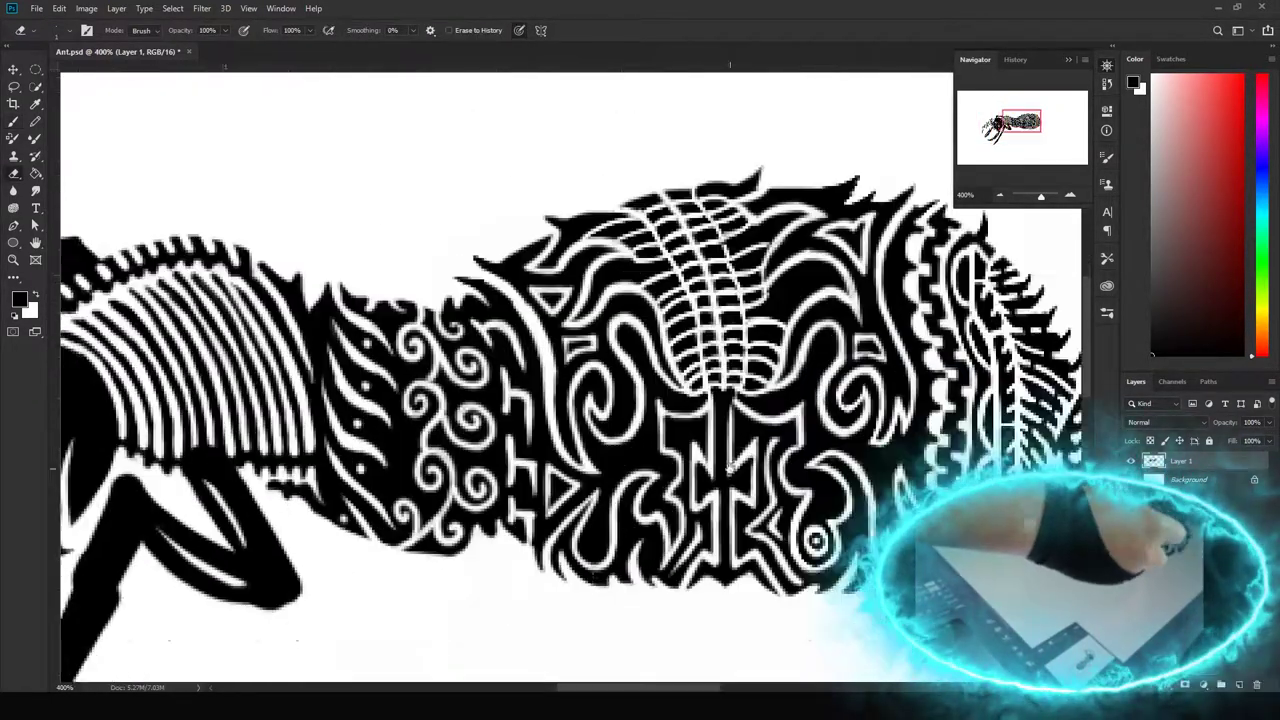
pyautogui.scroll(-3, 647, 471)
pyautogui.scroll(-2, 647, 471)
pyautogui.press('e')
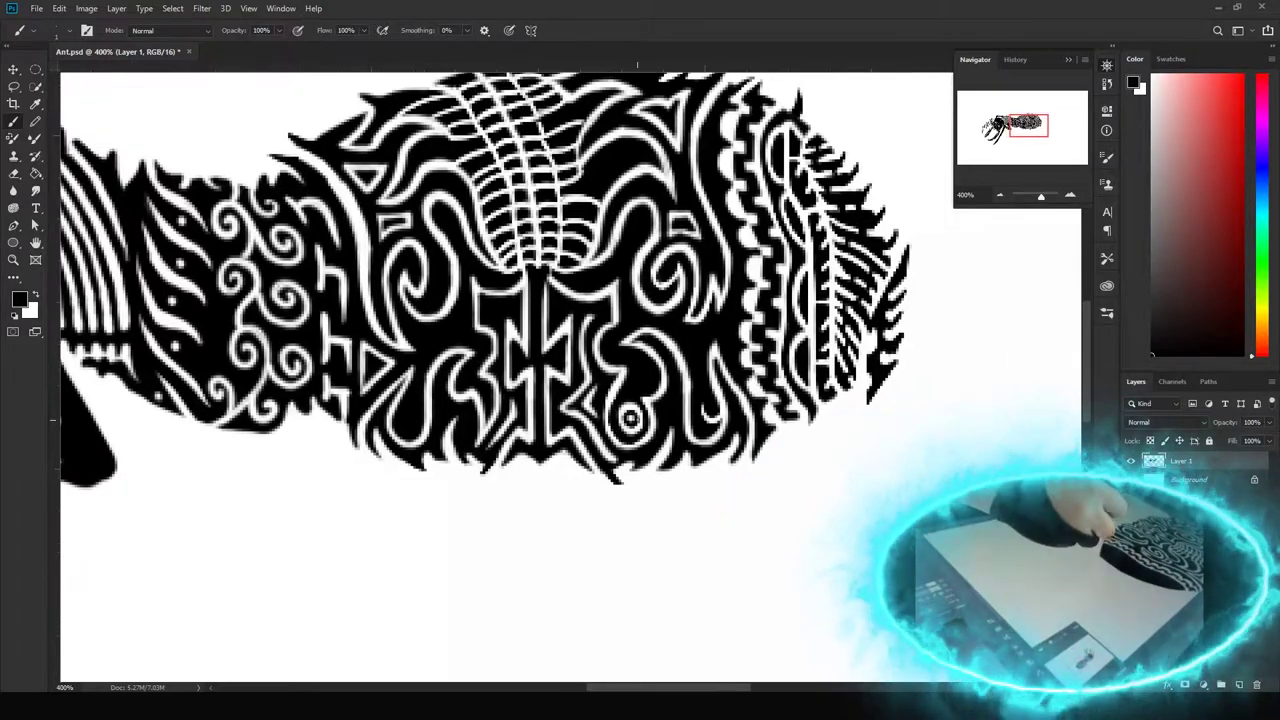
pyautogui.hscroll(-1, 647, 471)
pyautogui.scroll(4, 647, 471)
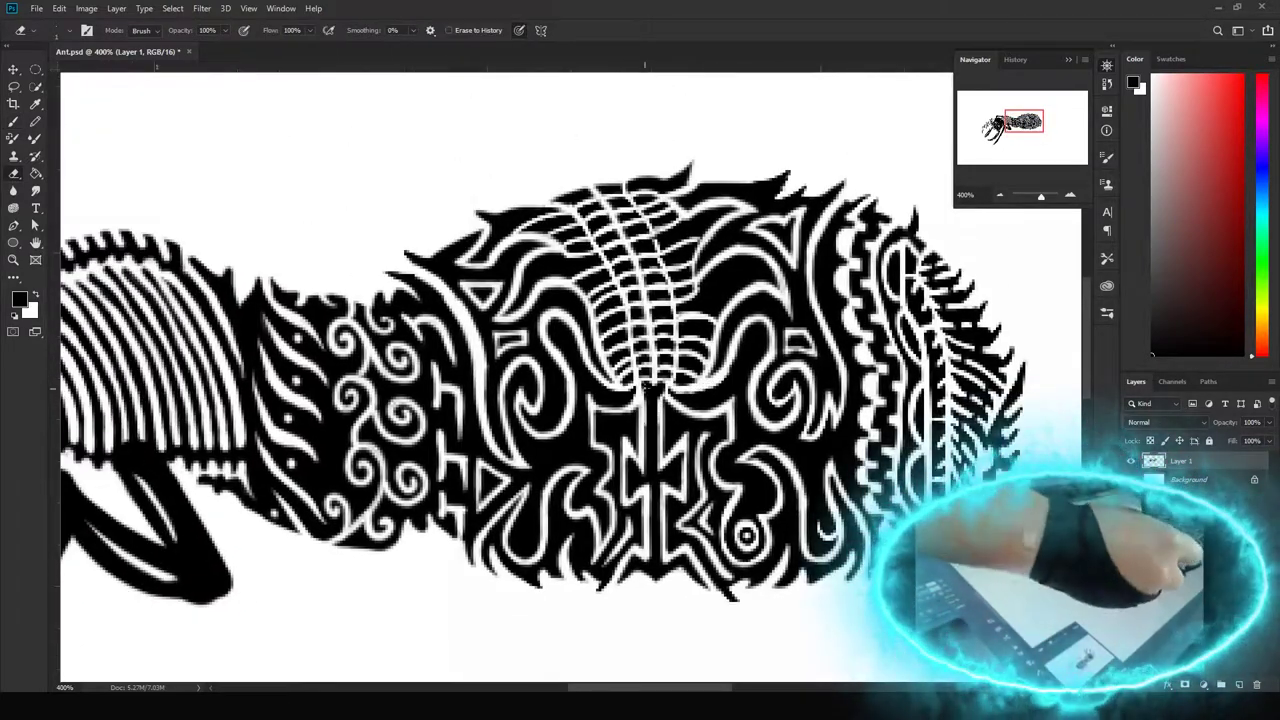
pyautogui.hscroll(3, 590, 380)
pyautogui.scroll(-2, 590, 380)
pyautogui.press('b')
pyautogui.hscroll(3, 590, 380)
pyautogui.scroll(1, 590, 380)
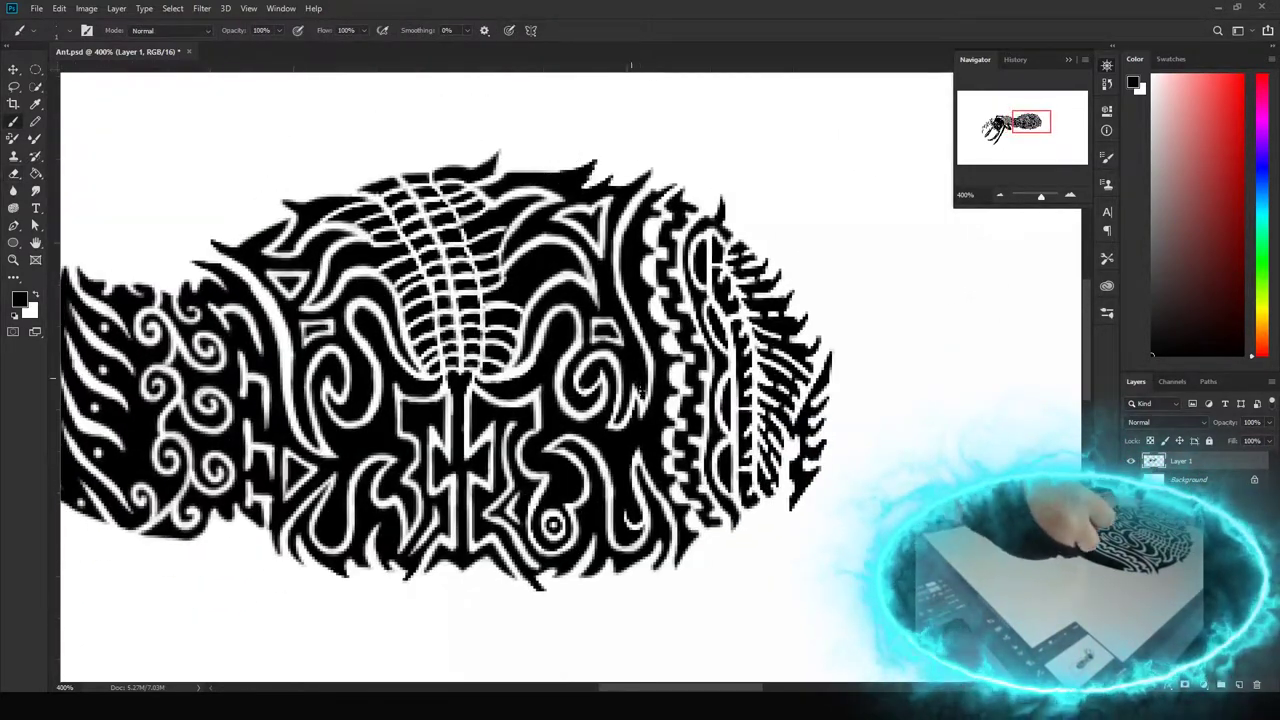
pyautogui.hscroll(-3, 631, 380)
pyautogui.scroll(-2, 631, 380)
pyautogui.hscroll(1, 586, 506)
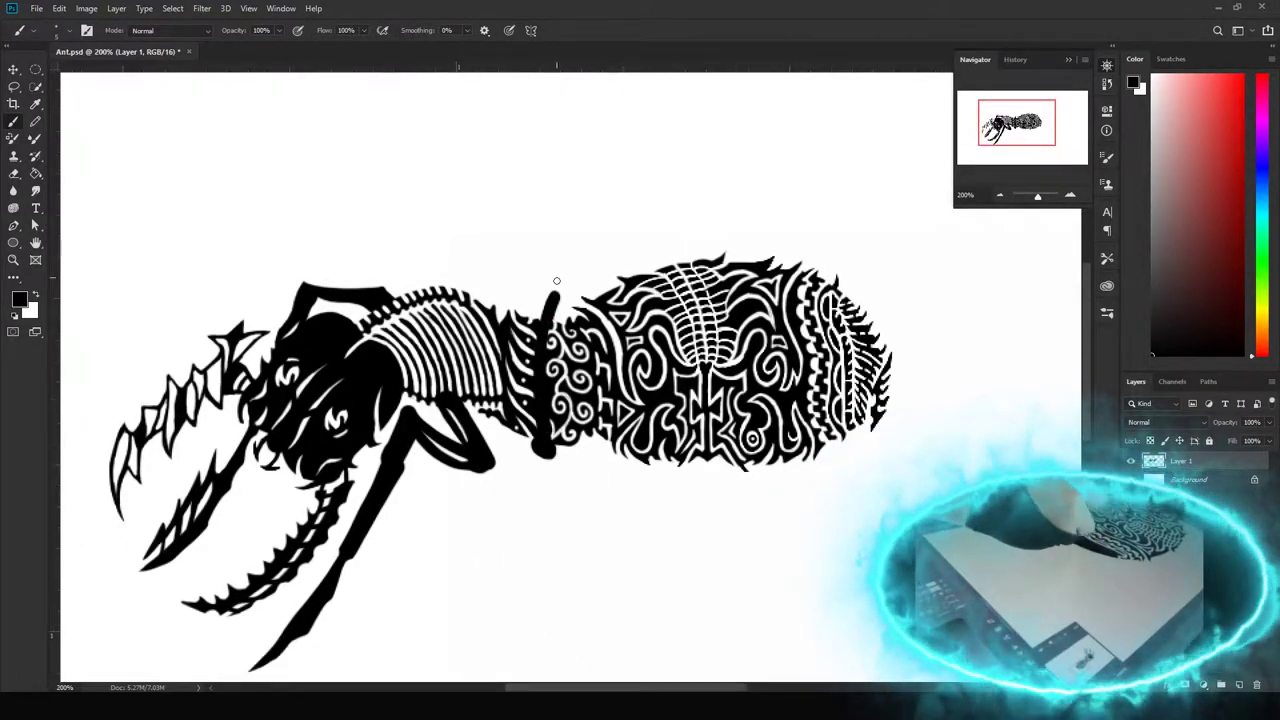
# Paint a thick black leg down from the waist, with a top spike, and thicken the middle leg
pyautogui.moveTo(526, 292); pyautogui.dragTo(545, 403)
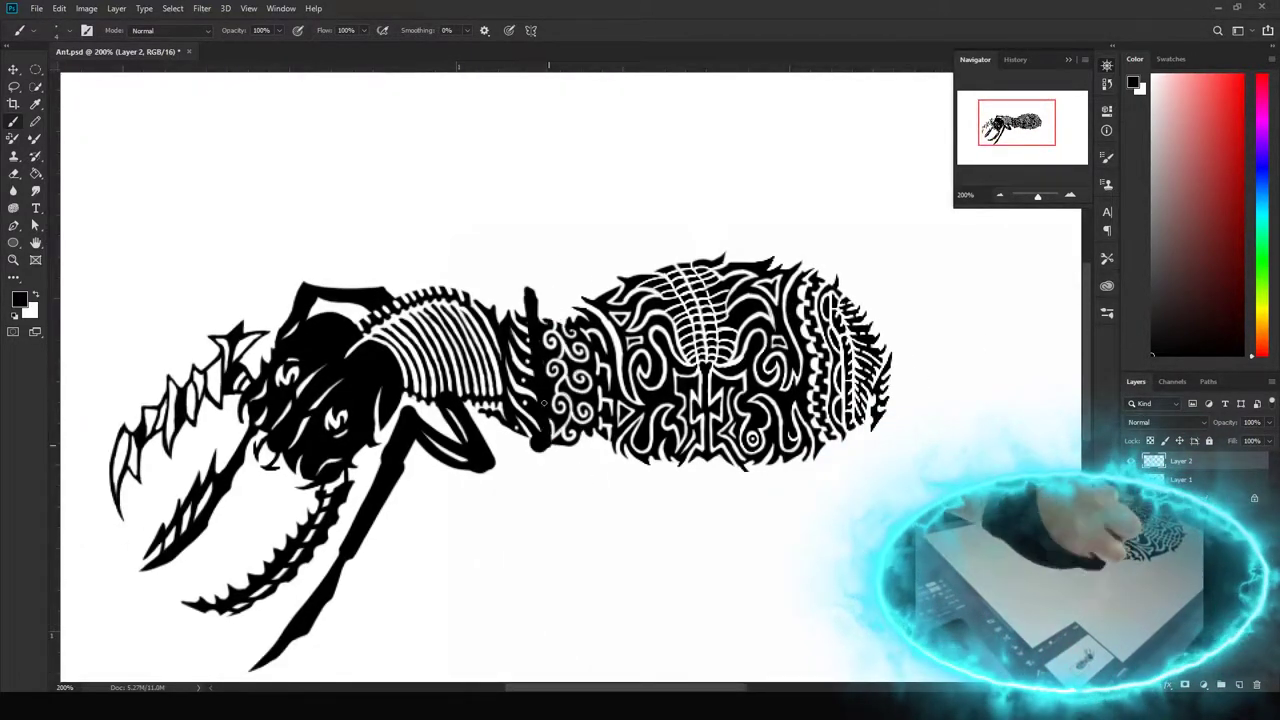
pyautogui.moveTo(545, 290); pyautogui.dragTo(596, 465)
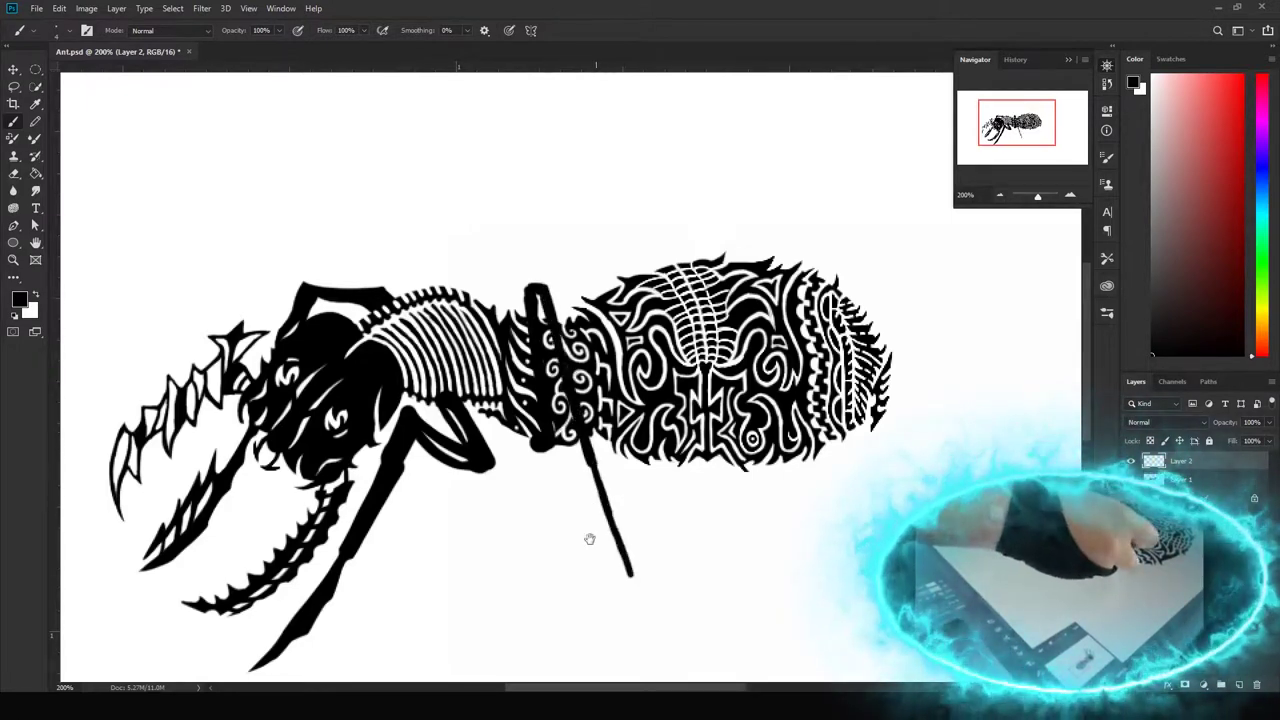
pyautogui.moveTo(590, 539); pyautogui.dragTo(630, 459)
pyautogui.moveTo(606, 298); pyautogui.dragTo(667, 486)
pyautogui.moveTo(545, 250); pyautogui.dragTo(549, 229)
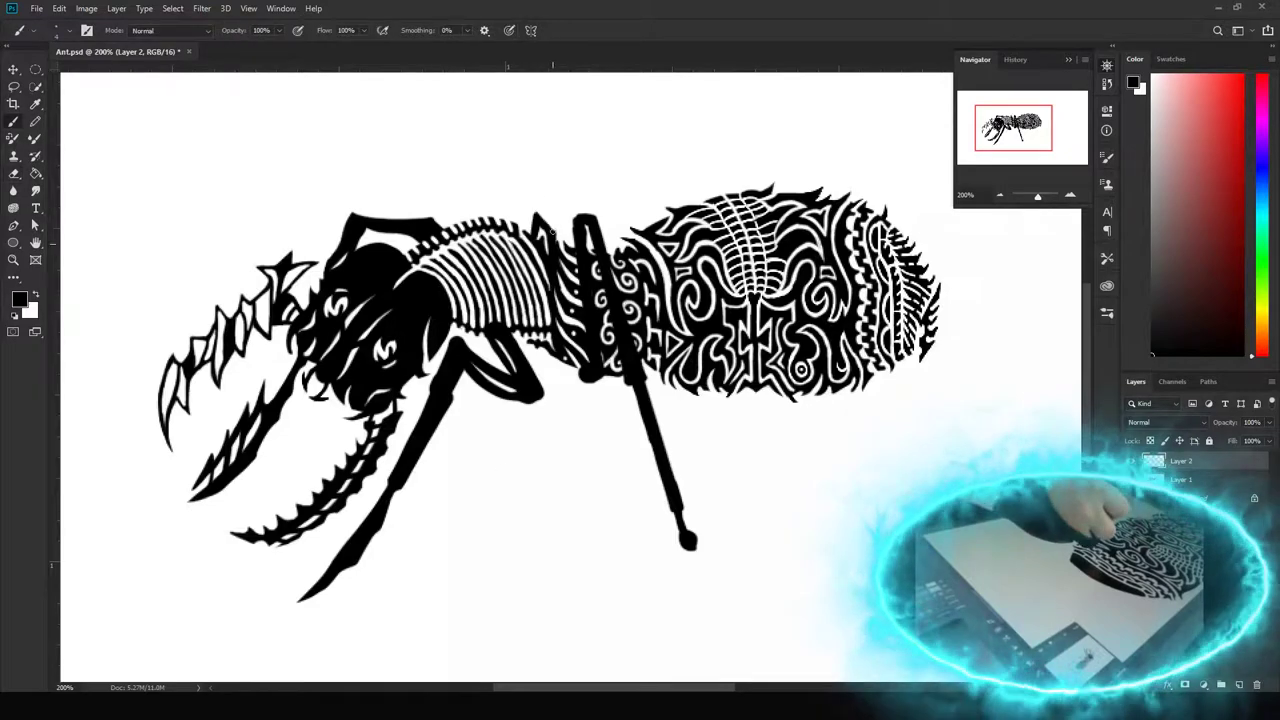
pyautogui.moveTo(516, 490); pyautogui.dragTo(518, 405)
pyautogui.moveTo(516, 452); pyautogui.dragTo(576, 373)
pyautogui.moveTo(578, 418)
pyautogui.mouseDown()
pyautogui.moveTo(582, 330)
pyautogui.moveTo(567, 344)
pyautogui.mouseUp()
pyautogui.moveTo(571, 449)
pyautogui.mouseDown()
pyautogui.moveTo(563, 475)
pyautogui.moveTo(418, 506)
pyautogui.mouseUp()
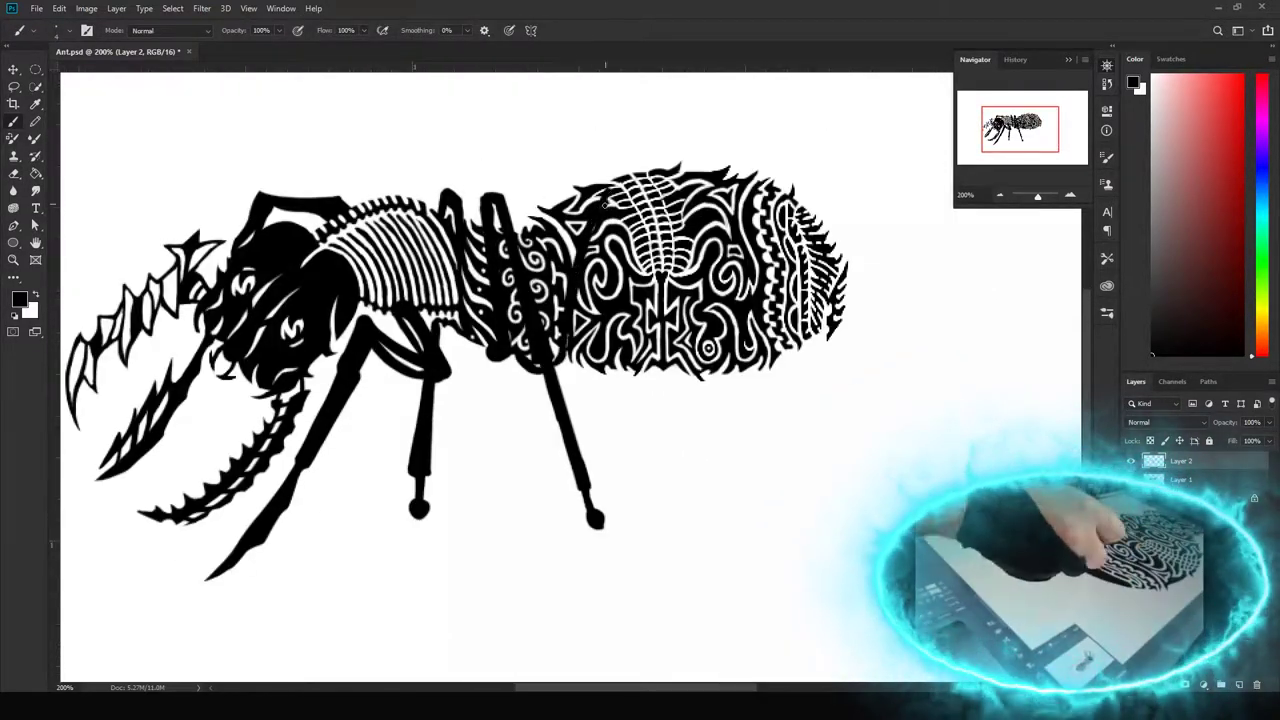
# Add long straight legs from the abdomen and hind leg, with small claw strokes at the tip
pyautogui.click(875, 497)
pyautogui.keyDown('shift'); pyautogui.click(636, 166); pyautogui.keyUp('shift')
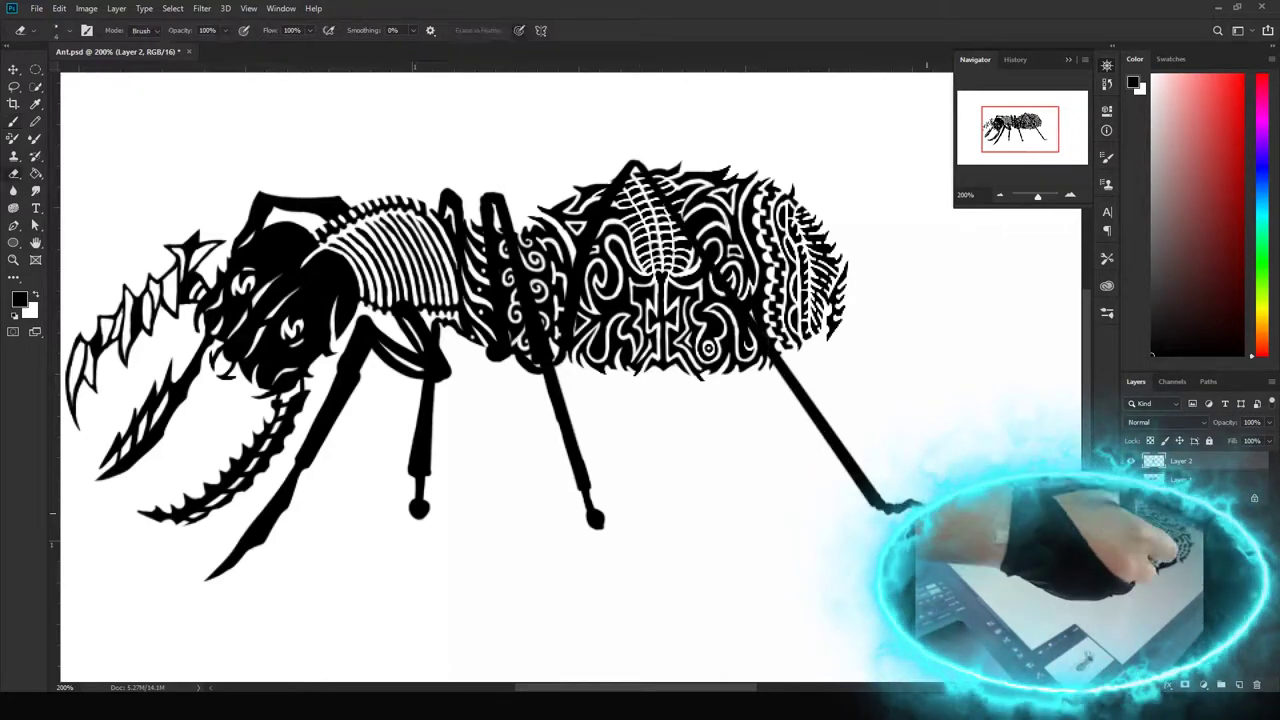
pyautogui.moveTo(527, 182); pyautogui.dragTo(519, 230)
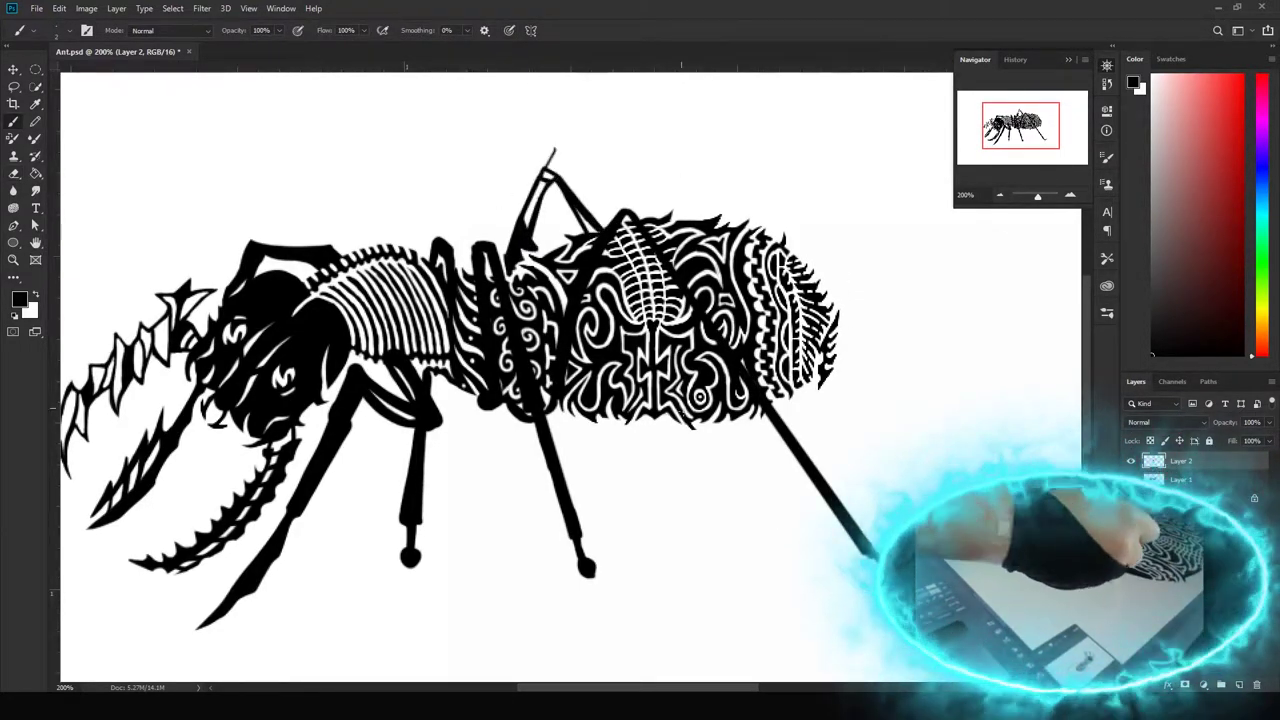
pyautogui.keyDown('shift'); pyautogui.click(801, 537); pyautogui.keyUp('shift')
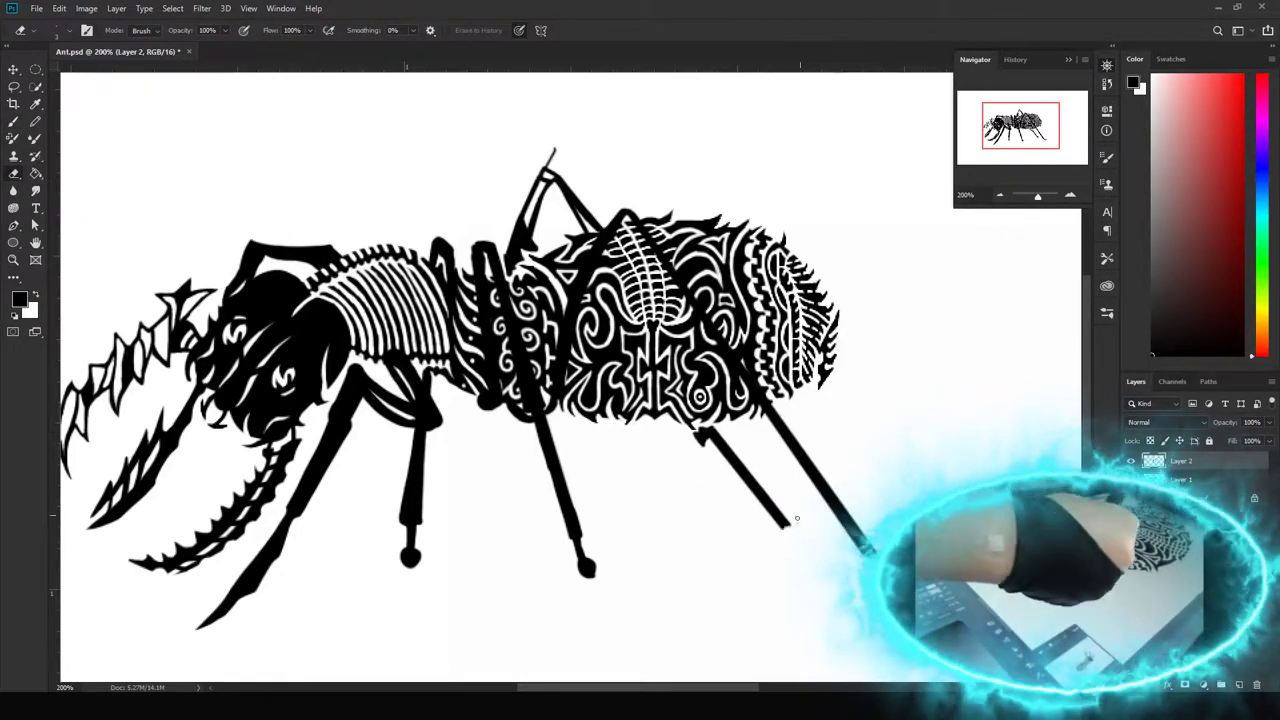
pyautogui.moveTo(397, 577)
pyautogui.mouseDown()
pyautogui.moveTo(608, 523)
pyautogui.moveTo(373, 492)
pyautogui.mouseUp()
pyautogui.moveTo(550, 512)
pyautogui.mouseDown()
pyautogui.moveTo(570, 542)
pyautogui.moveTo(572, 489)
pyautogui.moveTo(607, 518)
pyautogui.mouseUp()
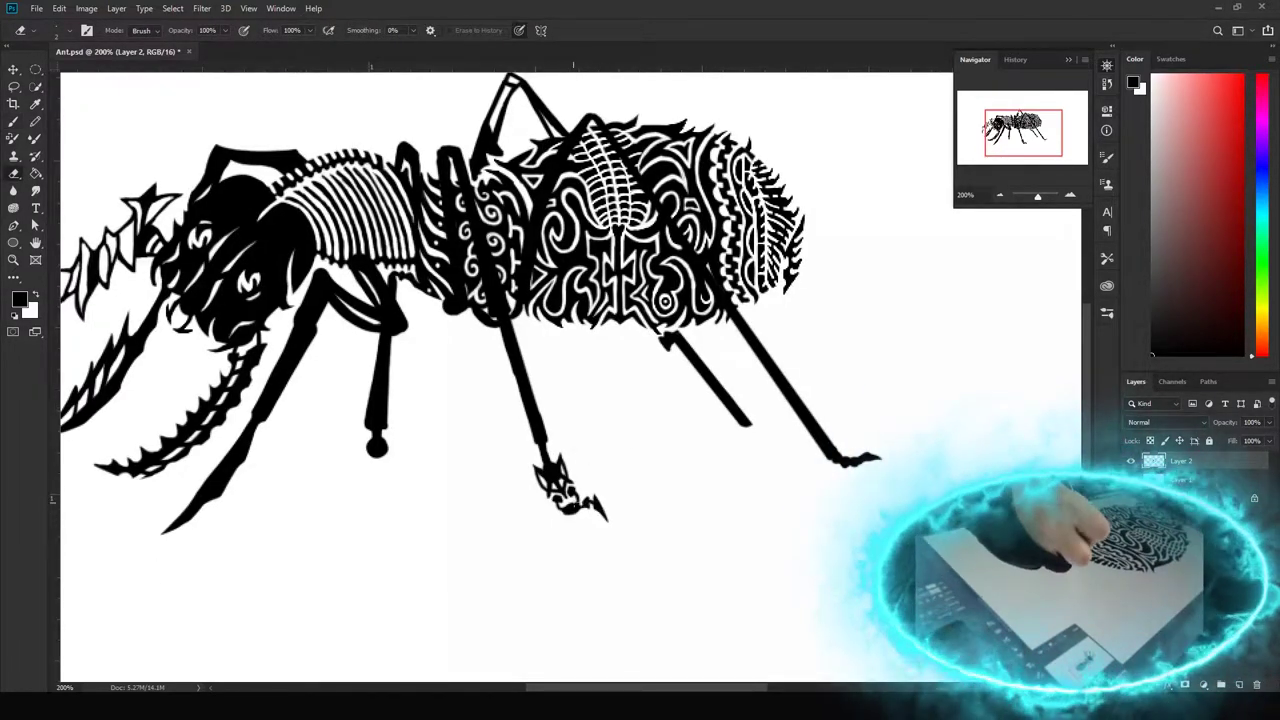
# Sharpen the front leg tip into a claw and add diamonds along the upper mandible
pyautogui.moveTo(680, 480); pyautogui.dragTo(880, 480)
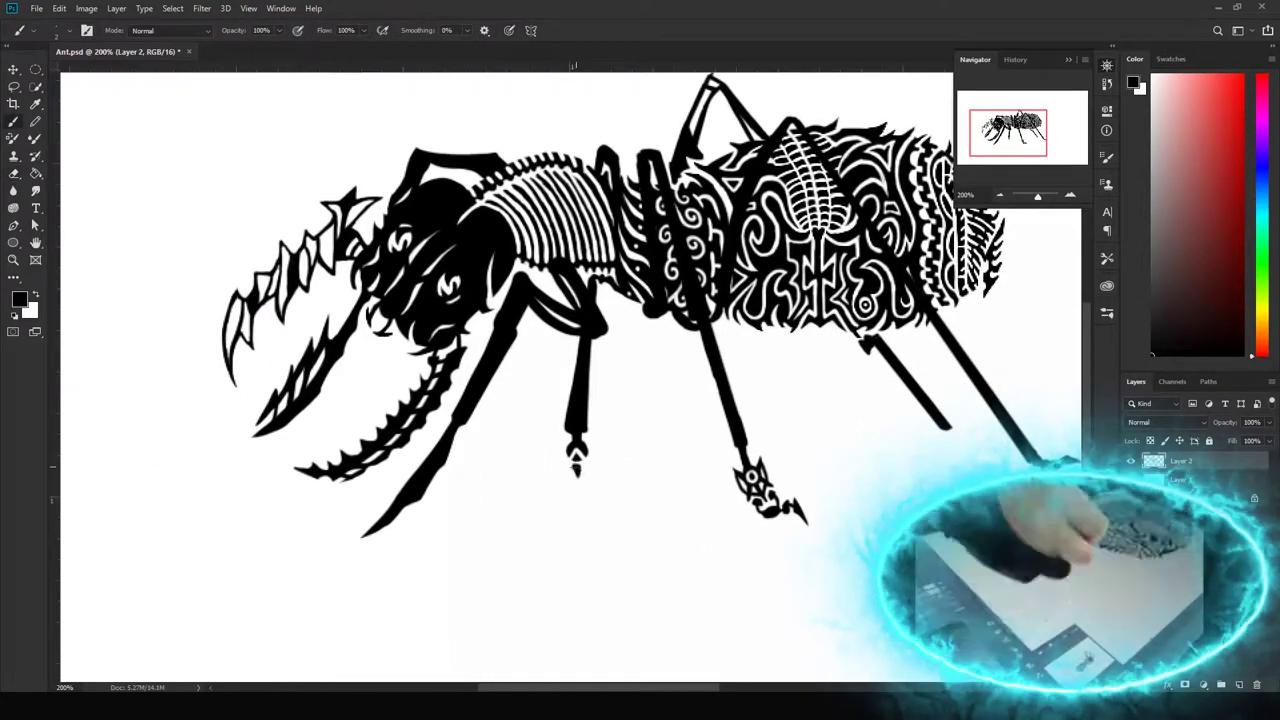
pyautogui.moveTo(577, 448)
pyautogui.mouseDown()
pyautogui.moveTo(576, 472)
pyautogui.moveTo(532, 470)
pyautogui.mouseUp()
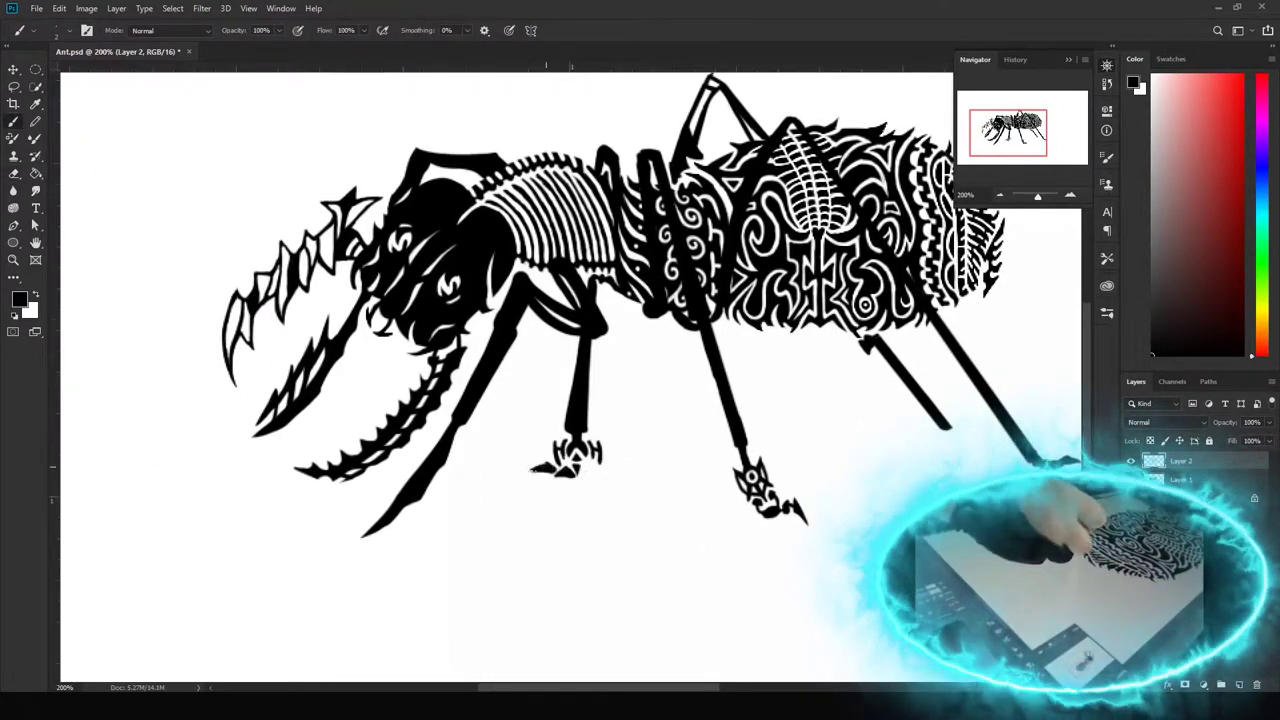
pyautogui.moveTo(260, 262)
pyautogui.mouseDown()
pyautogui.moveTo(428, 352)
pyautogui.moveTo(478, 308)
pyautogui.mouseUp()
pyautogui.moveTo(527, 535); pyautogui.dragTo(502, 485)
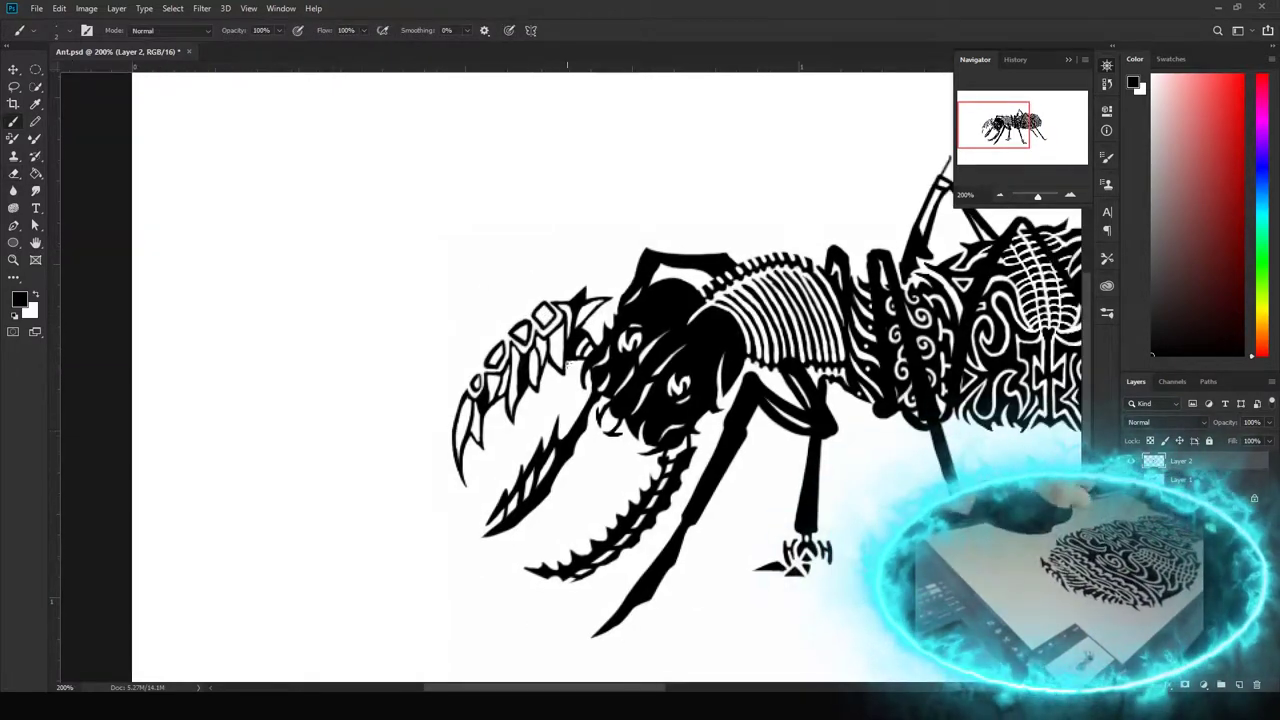
pyautogui.press('e')
pyautogui.press('b')
pyautogui.click(563, 477)
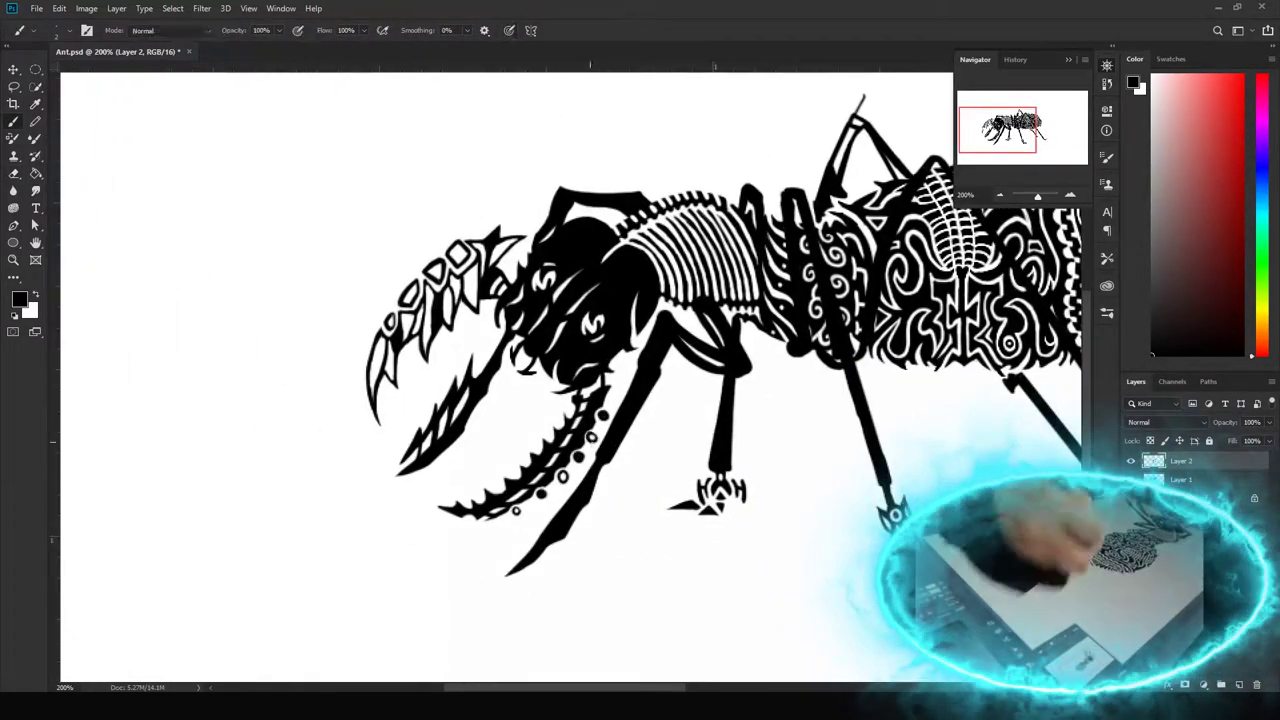
# Add a spiky foot to the tip of the middle leg
pyautogui.press('e')
pyautogui.moveTo(655, 512)
pyautogui.mouseDown()
pyautogui.moveTo(645, 457)
pyautogui.moveTo(660, 464)
pyautogui.moveTo(559, 530)
pyautogui.mouseUp()
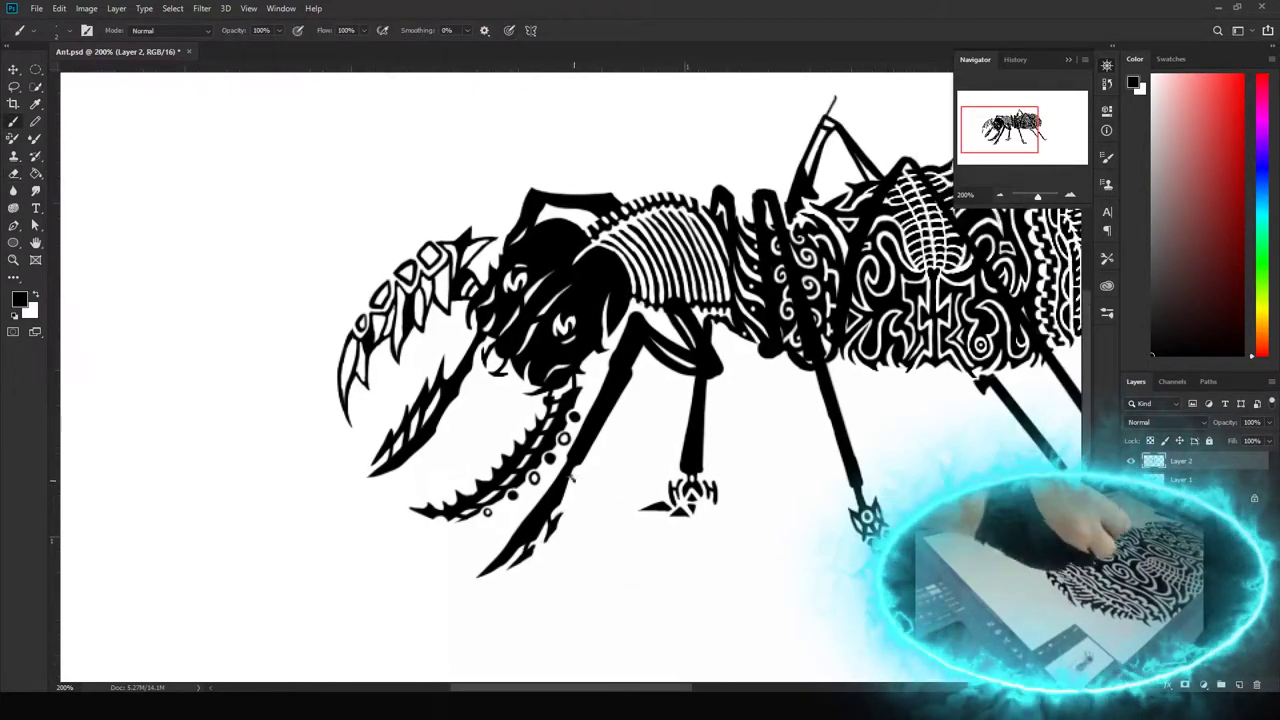
pyautogui.press('b')
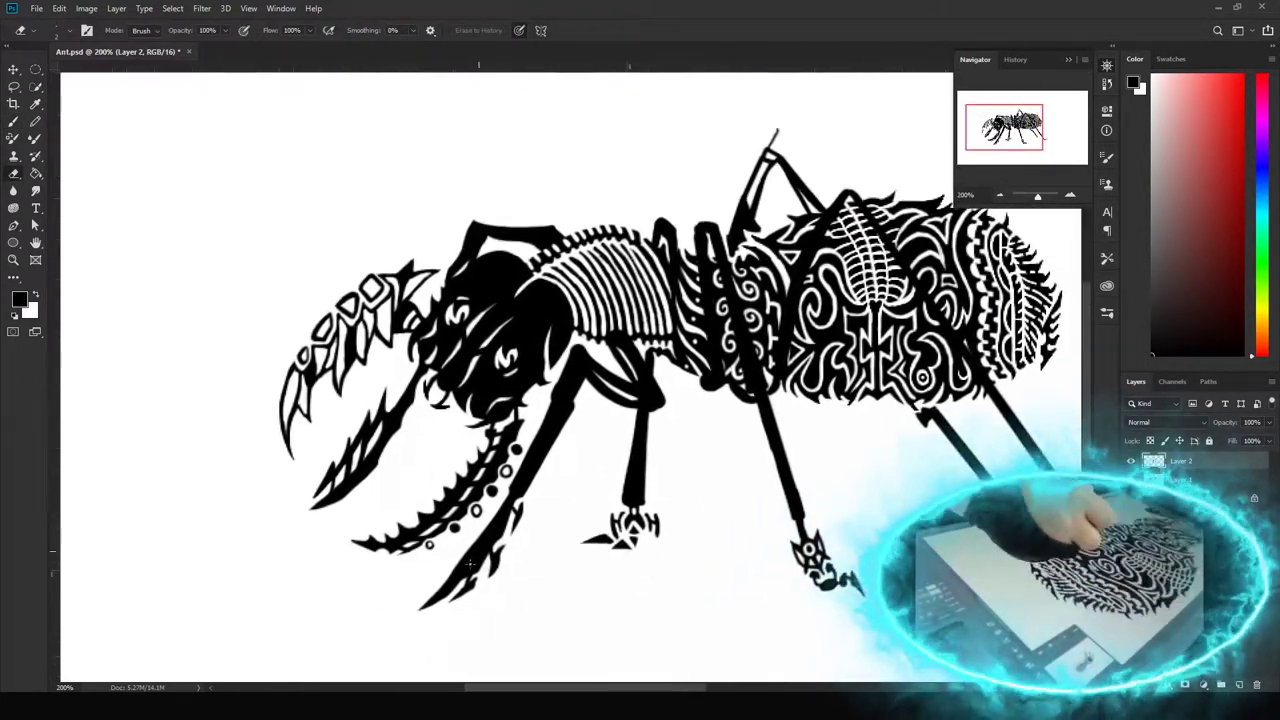
pyautogui.moveTo(591, 472); pyautogui.dragTo(601, 392)
pyautogui.moveTo(626, 448)
pyautogui.mouseDown()
pyautogui.moveTo(648, 488)
pyautogui.moveTo(640, 480)
pyautogui.mouseUp()
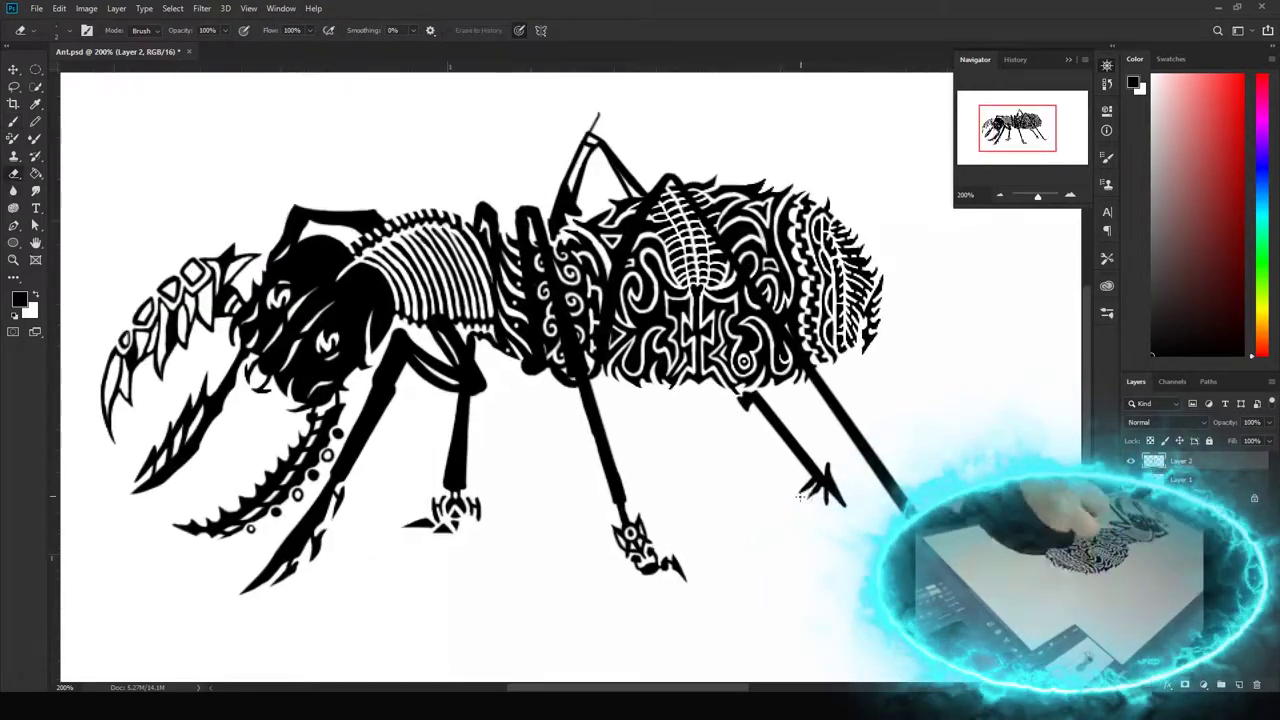
pyautogui.moveTo(636, 434)
pyautogui.mouseDown()
pyautogui.moveTo(666, 468)
pyautogui.moveTo(645, 455)
pyautogui.moveTo(688, 428)
pyautogui.moveTo(703, 482)
pyautogui.moveTo(720, 470)
pyautogui.moveTo(724, 436)
pyautogui.moveTo(738, 452)
pyautogui.moveTo(568, 395)
pyautogui.moveTo(592, 424)
pyautogui.moveTo(614, 408)
pyautogui.mouseUp()
# Add claw strokes under the hind foot to give it a rounded, spiky shape
pyautogui.moveTo(540, 395)
pyautogui.mouseDown()
pyautogui.moveTo(566, 438)
pyautogui.moveTo(582, 440)
pyautogui.mouseUp()
pyautogui.press('e')
pyautogui.press('b')
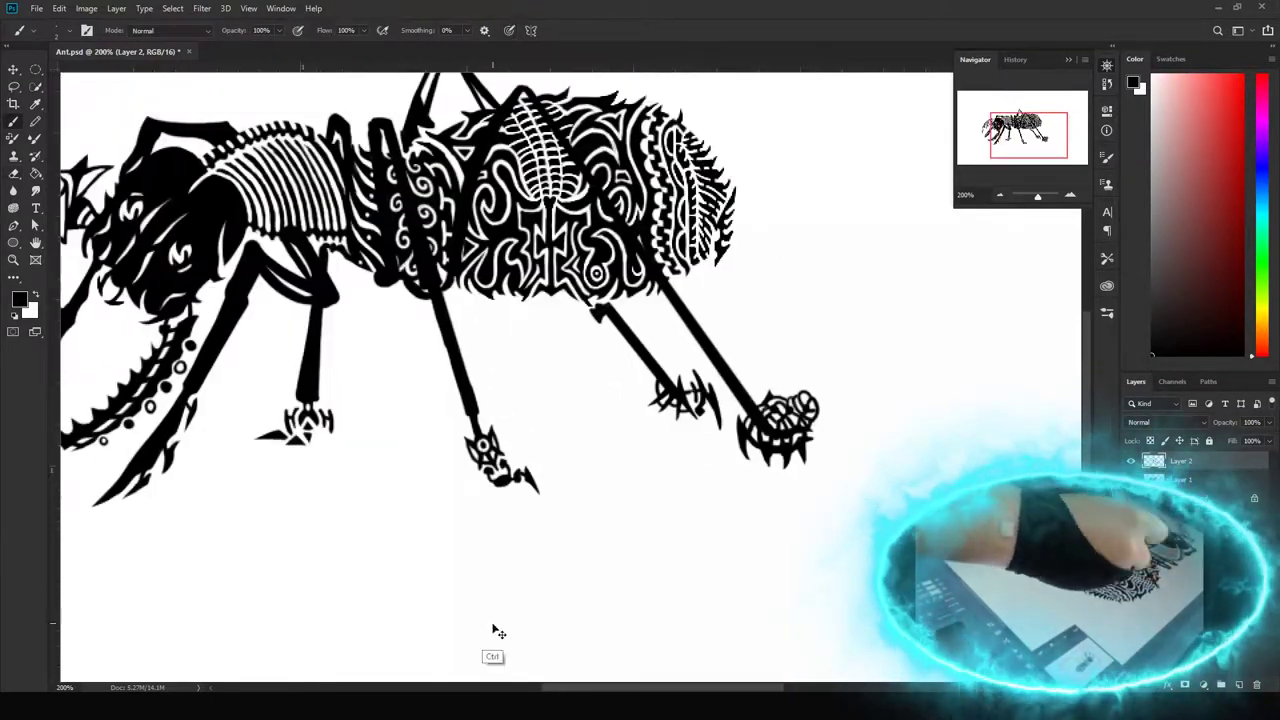
pyautogui.moveTo(494, 629)
pyautogui.mouseDown()
pyautogui.moveTo(571, 457)
pyautogui.moveTo(713, 425)
pyautogui.moveTo(785, 513)
pyautogui.mouseUp()
pyautogui.press('e')
pyautogui.press('b')
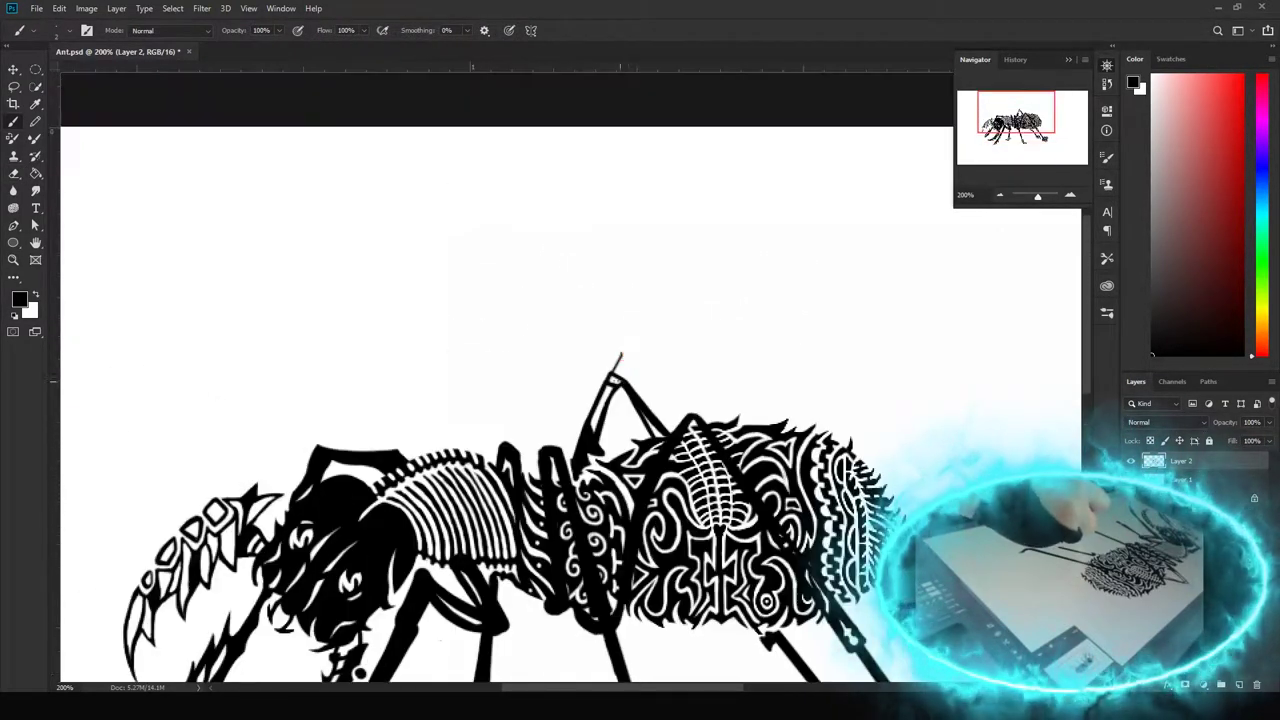
# Add and refine serrated spikes along the legs across the whole ant
pyautogui.scroll(3, 565, 448)
pyautogui.press('e')
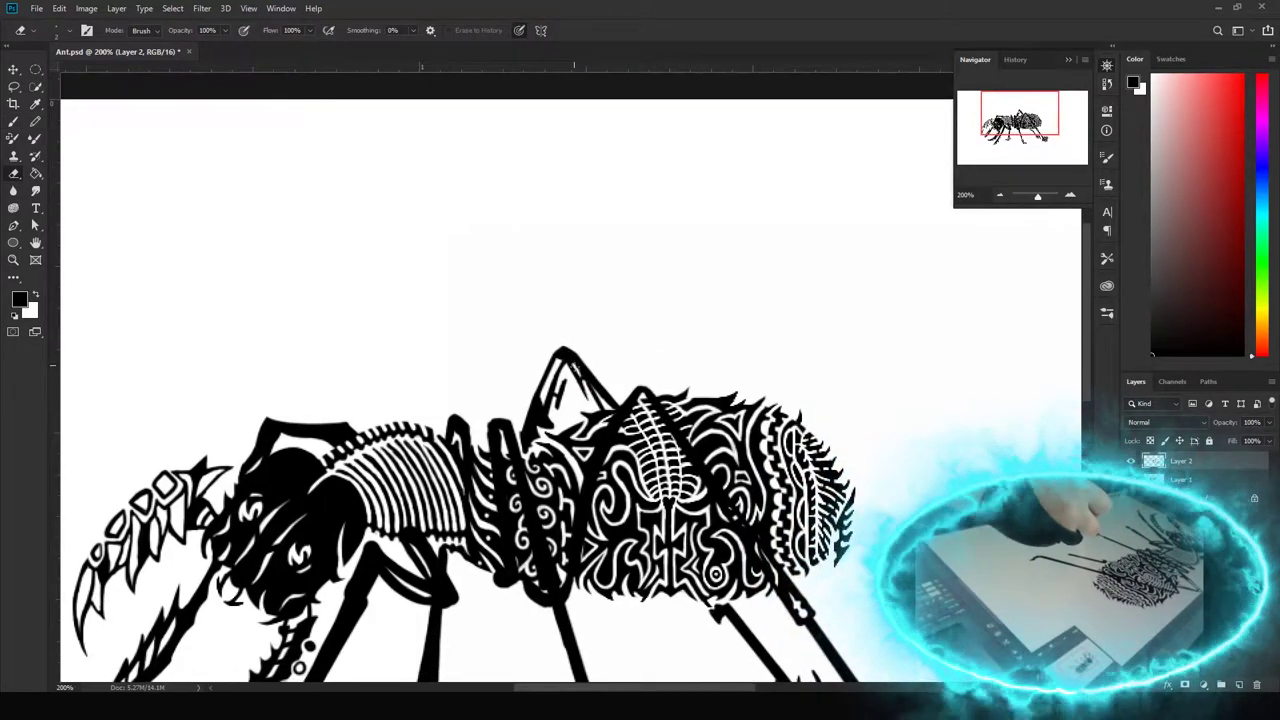
pyautogui.scroll(-2, 563, 478)
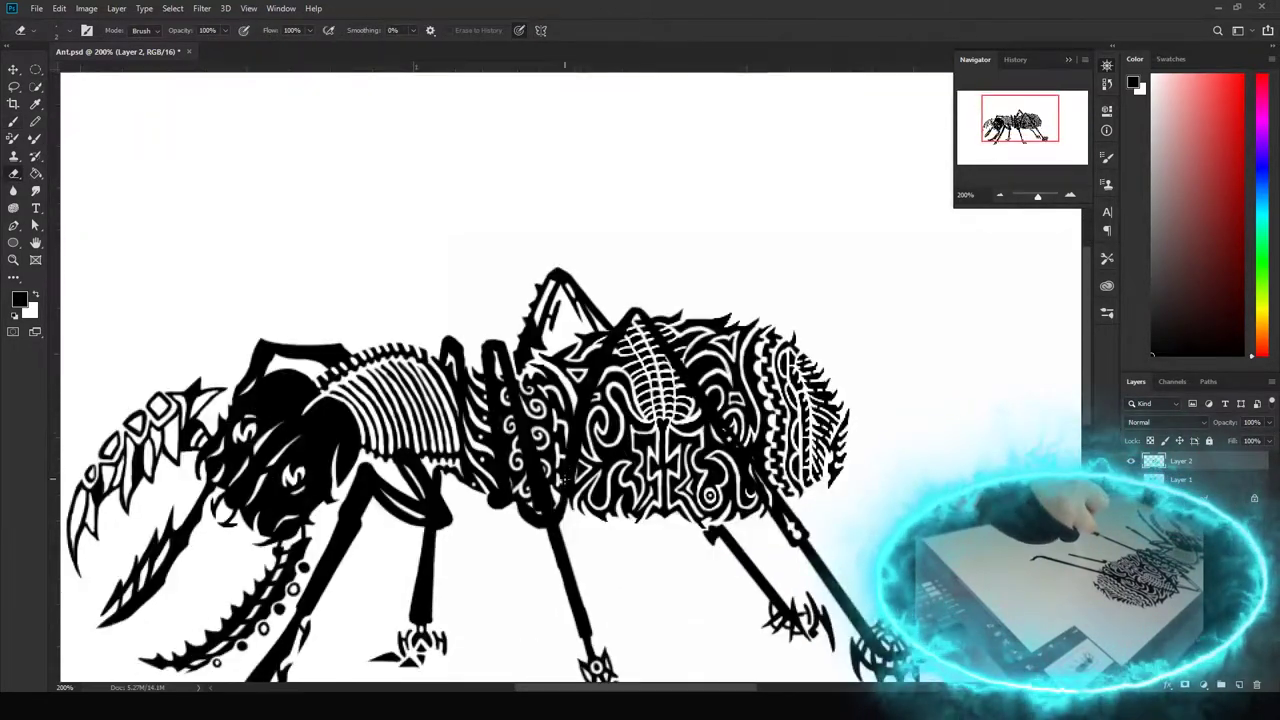
pyautogui.press('b')
pyautogui.moveTo(606, 383); pyautogui.dragTo(670, 495)
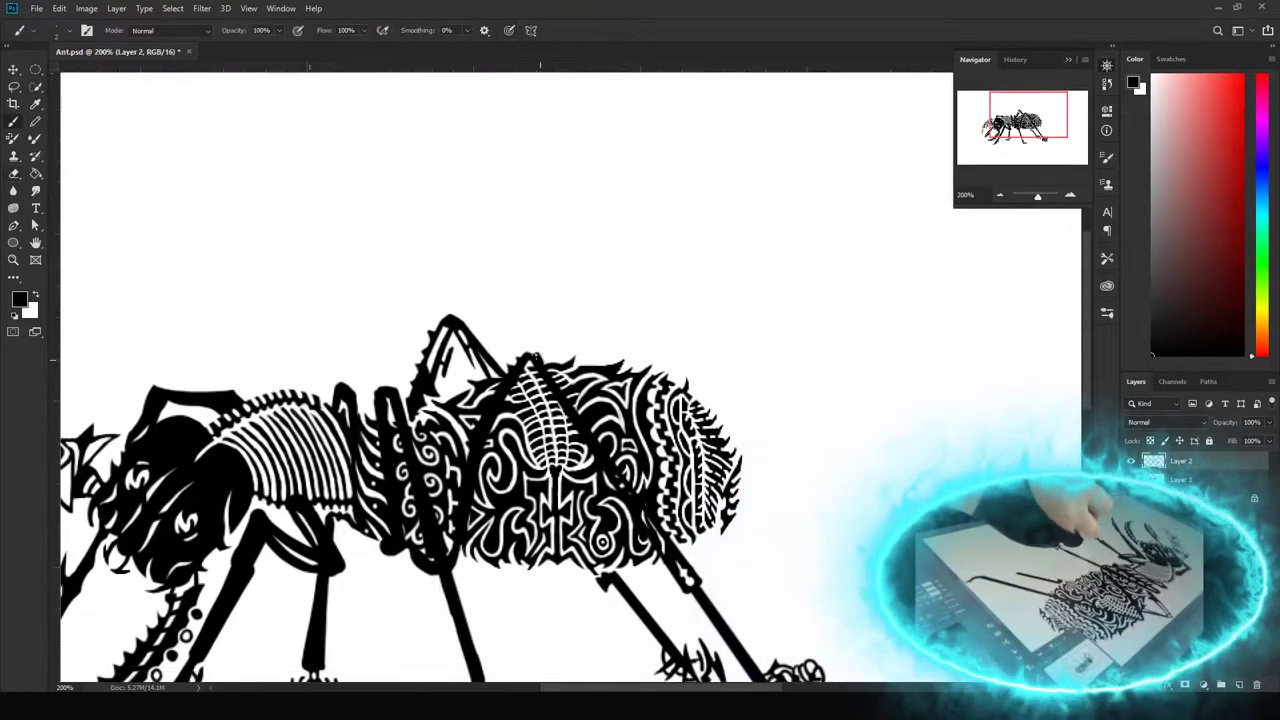
pyautogui.press('e')
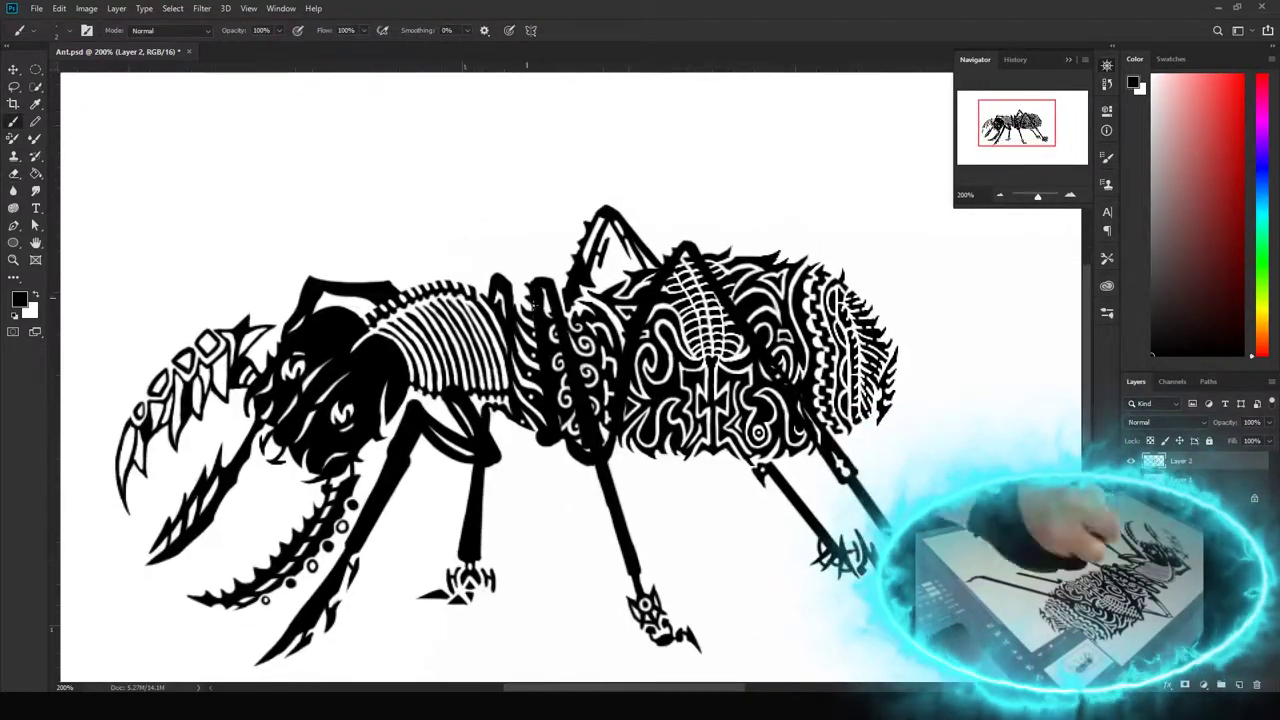
pyautogui.moveTo(515, 255)
pyautogui.mouseDown()
pyautogui.moveTo(585, 340)
pyautogui.moveTo(735, 325)
pyautogui.mouseUp()
pyautogui.press('b')
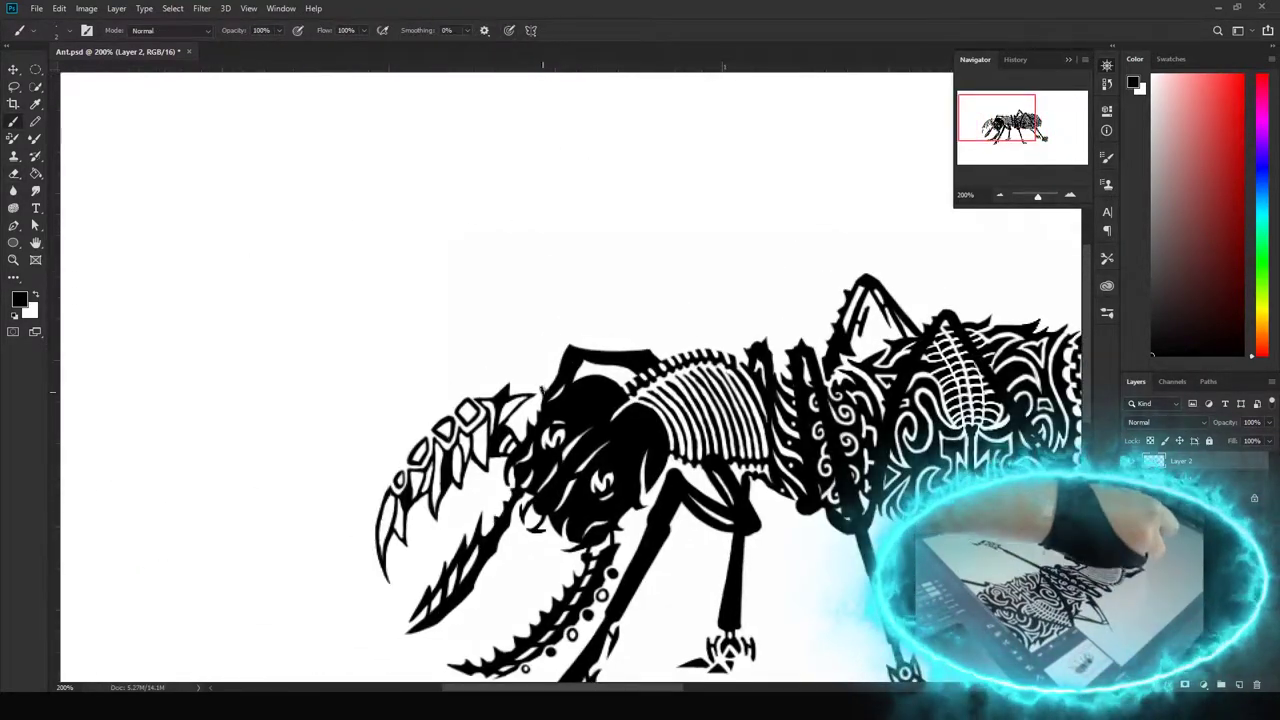
# Clean up the spiky outlines of the front legs and the rear legs
pyautogui.moveTo(603, 593); pyautogui.dragTo(460, 505)
pyautogui.press('e')
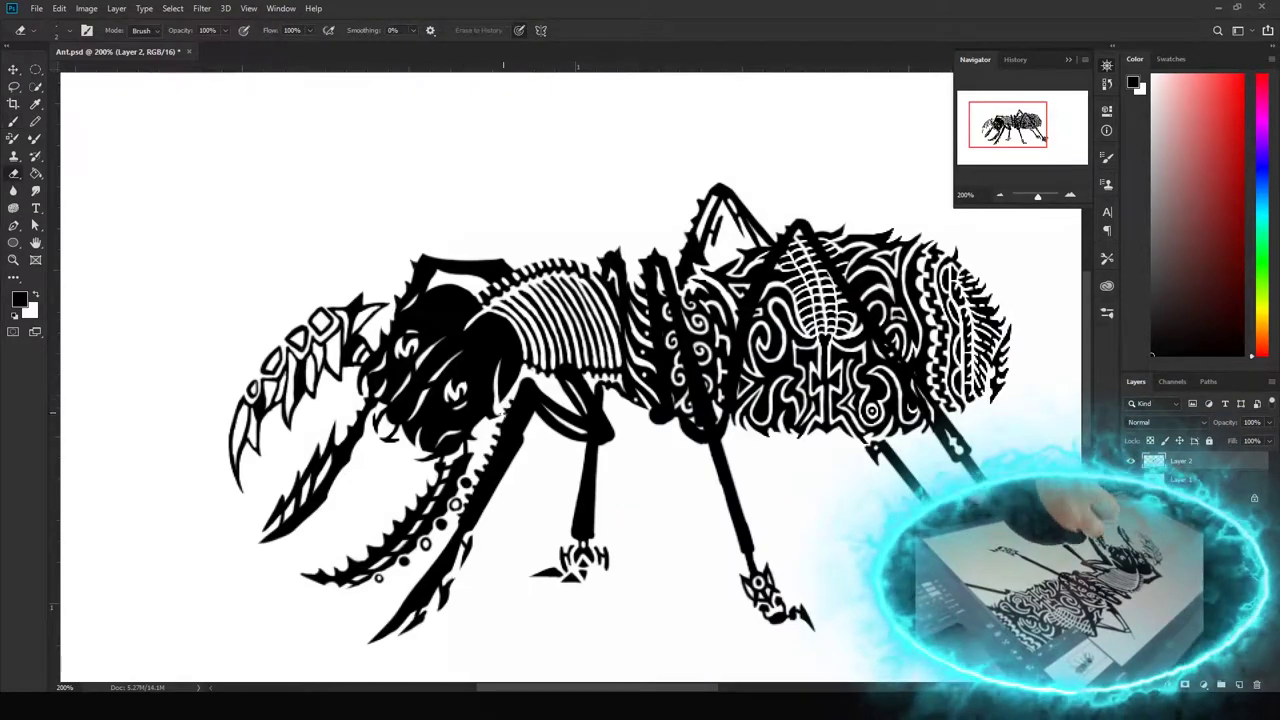
pyautogui.press('b')
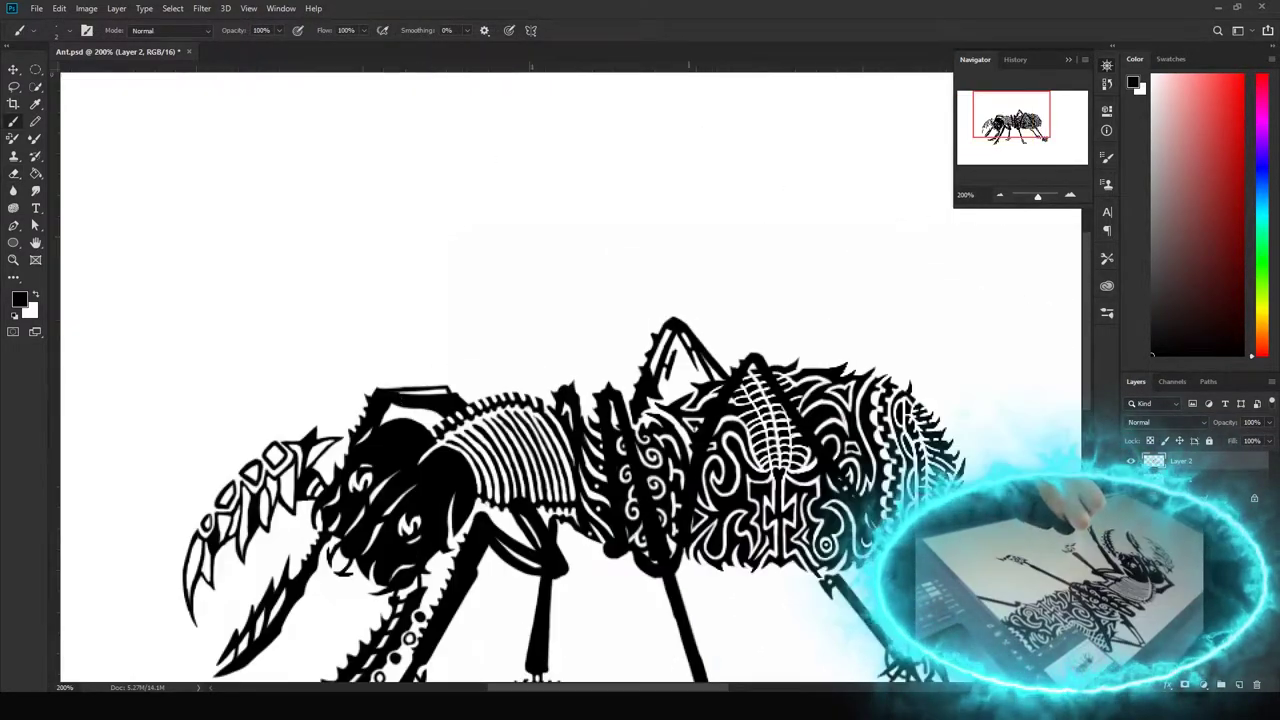
pyautogui.moveTo(583, 503); pyautogui.dragTo(478, 493)
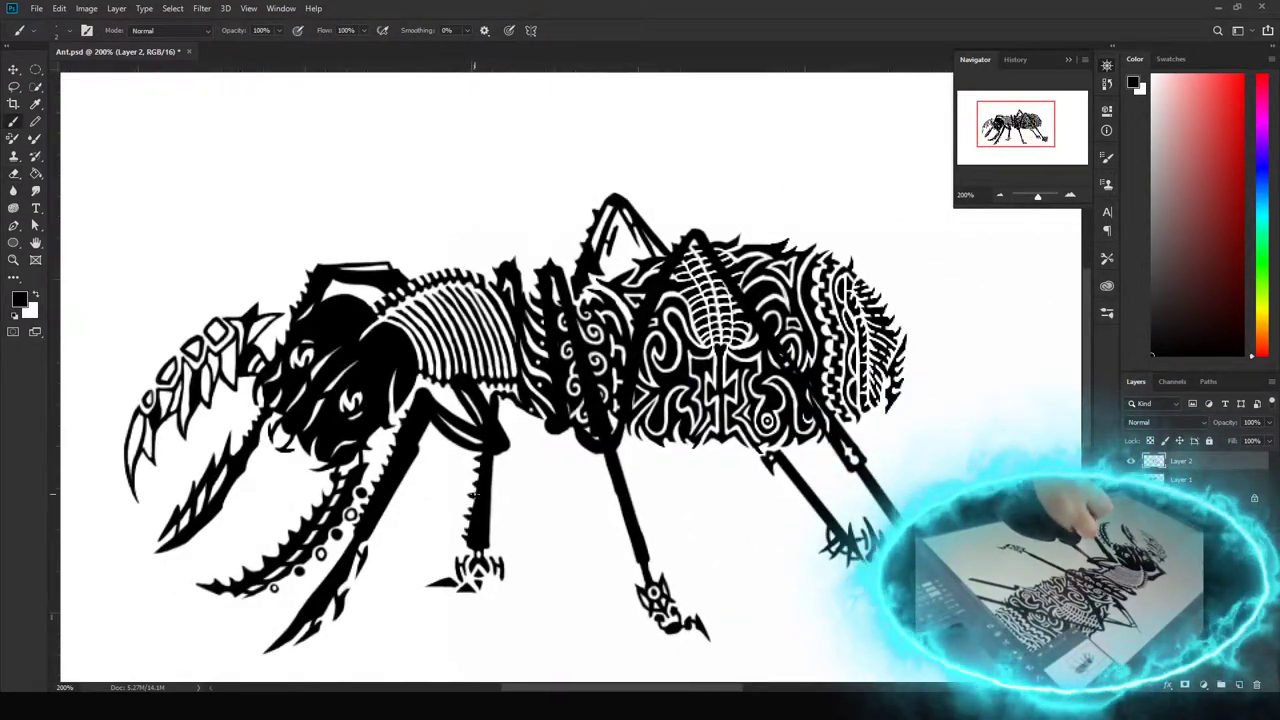
pyautogui.moveTo(645, 555)
pyautogui.mouseDown()
pyautogui.moveTo(582, 520)
pyautogui.moveTo(479, 505)
pyautogui.mouseUp()
pyautogui.press('e')
pyautogui.press('b')
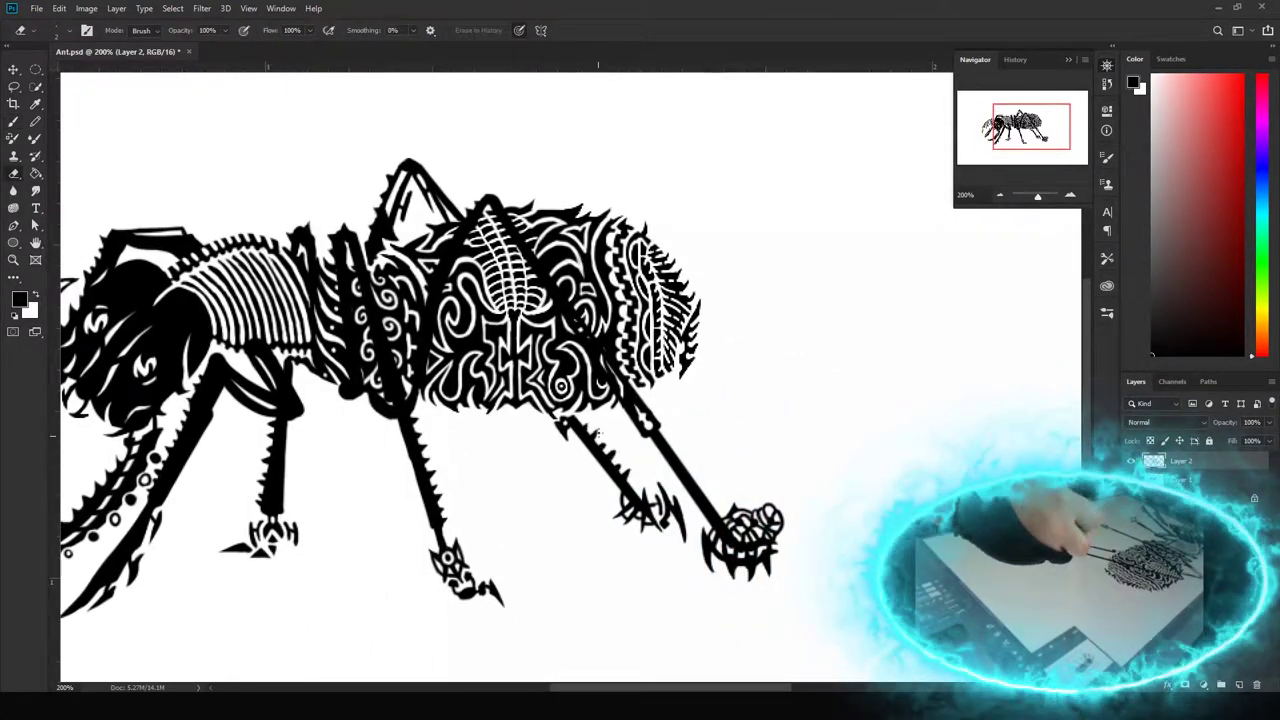
# Touch up the hind legs and feet, then make Layer 1 the active layer
pyautogui.moveTo(762, 464)
pyautogui.mouseDown()
pyautogui.moveTo(632, 464)
pyautogui.moveTo(695, 474)
pyautogui.mouseUp()
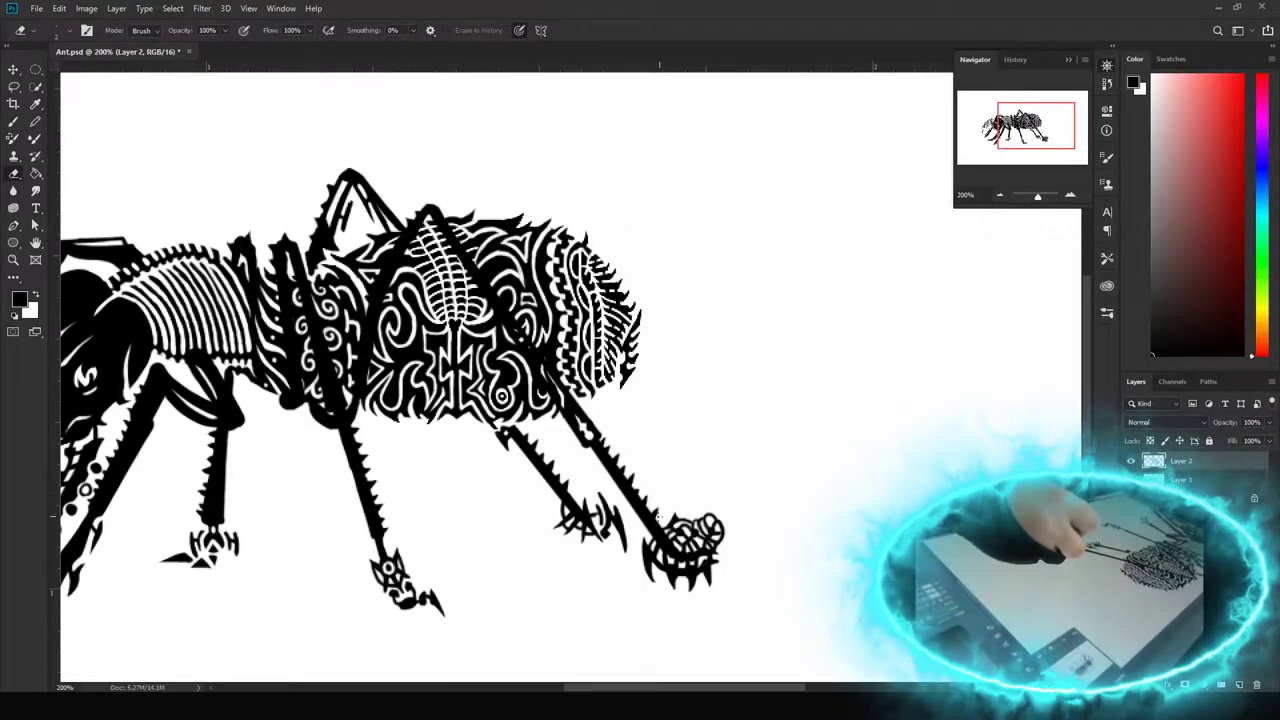
pyautogui.press('b')
pyautogui.moveTo(500, 400)
pyautogui.mouseDown()
pyautogui.moveTo(685, 405)
pyautogui.moveTo(551, 411)
pyautogui.moveTo(628, 388)
pyautogui.moveTo(556, 456)
pyautogui.moveTo(560, 522)
pyautogui.mouseUp()
pyautogui.press('e')
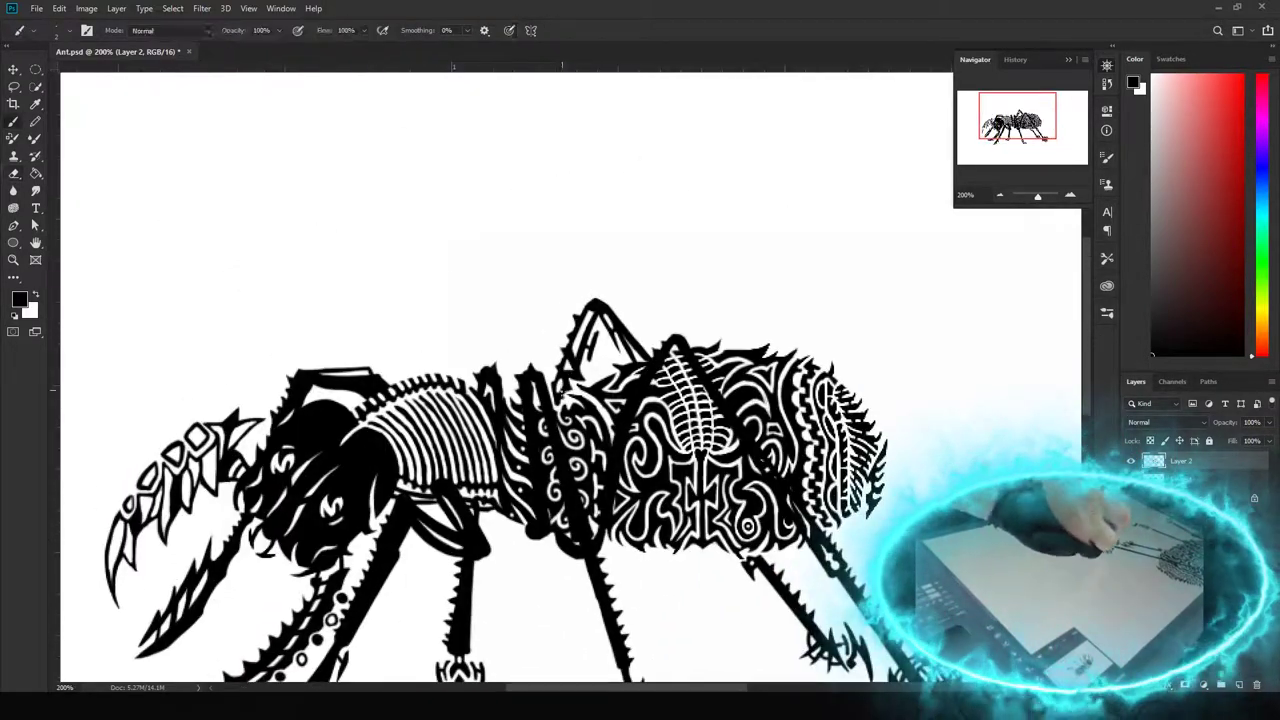
pyautogui.press('e')
pyautogui.hotkey('alt', '[')
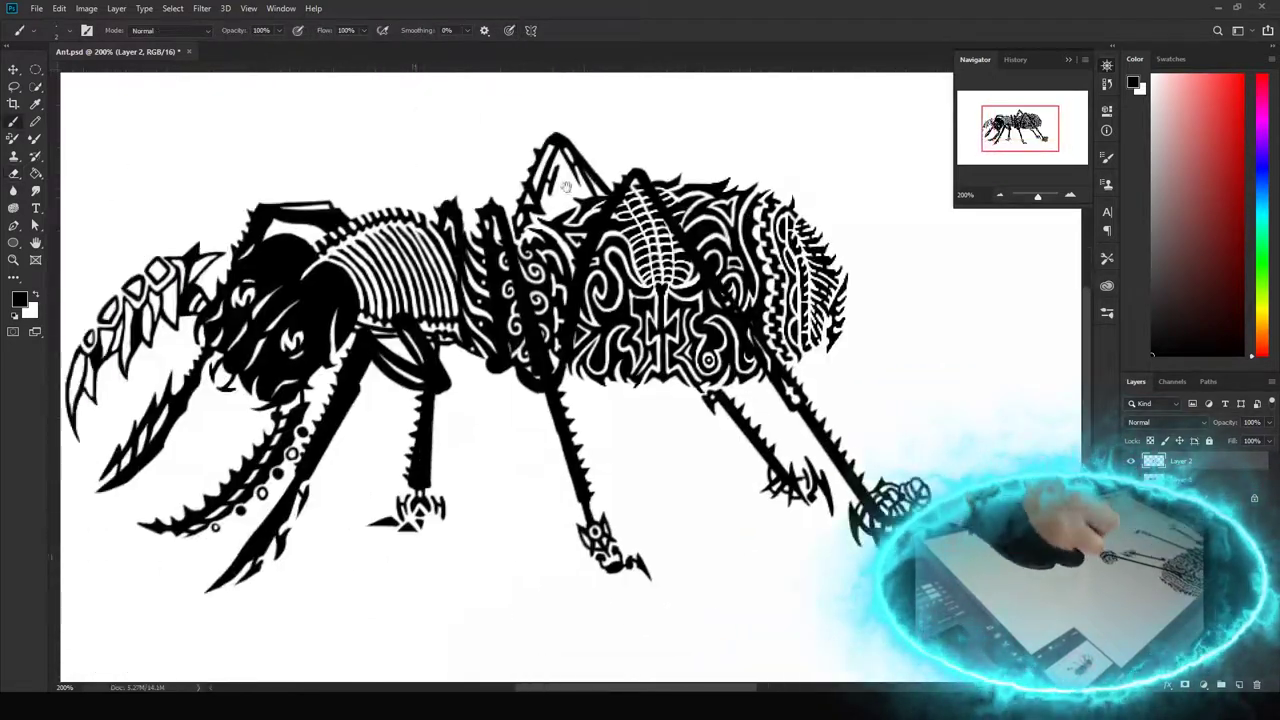
# Draw a long black antenna line extending from the ant's head
pyautogui.moveTo(310, 435); pyautogui.dragTo(559, 393)
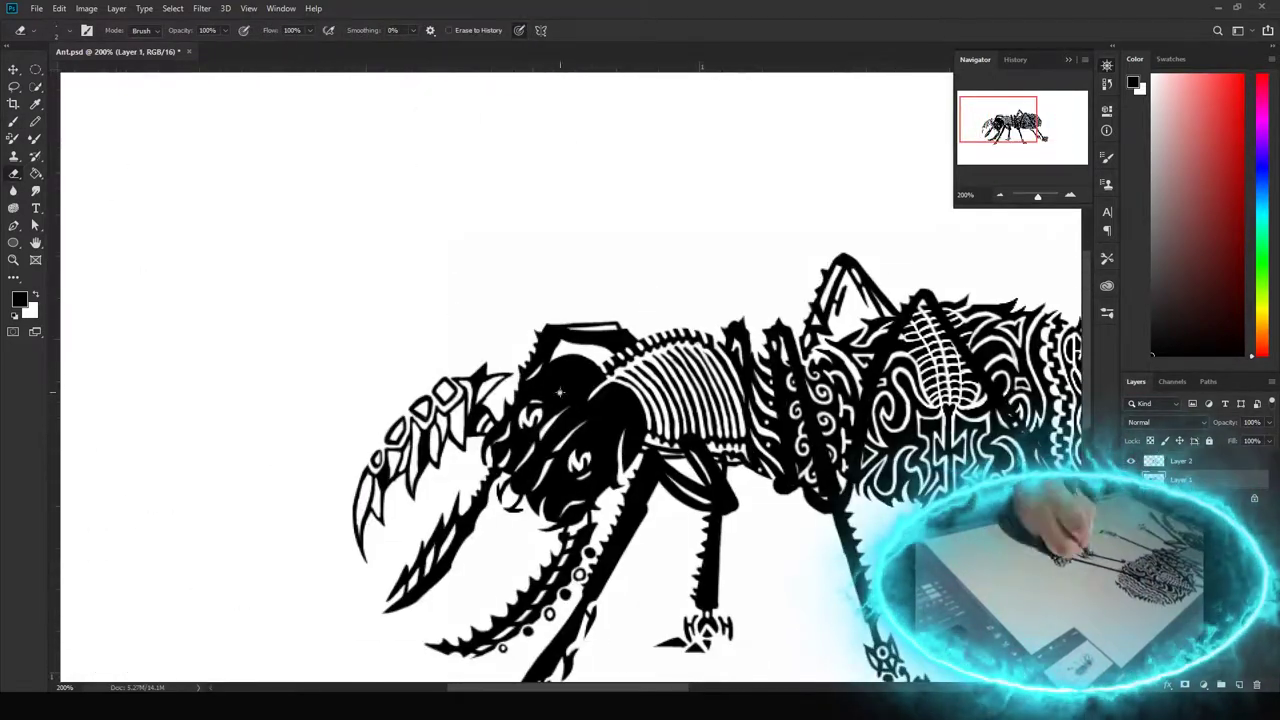
pyautogui.moveTo(610, 430)
pyautogui.mouseDown()
pyautogui.moveTo(590, 305)
pyautogui.moveTo(760, 300)
pyautogui.mouseUp()
pyautogui.press('b')
pyautogui.moveTo(524, 266); pyautogui.dragTo(648, 283)
pyautogui.moveTo(648, 283); pyautogui.dragTo(490, 258)
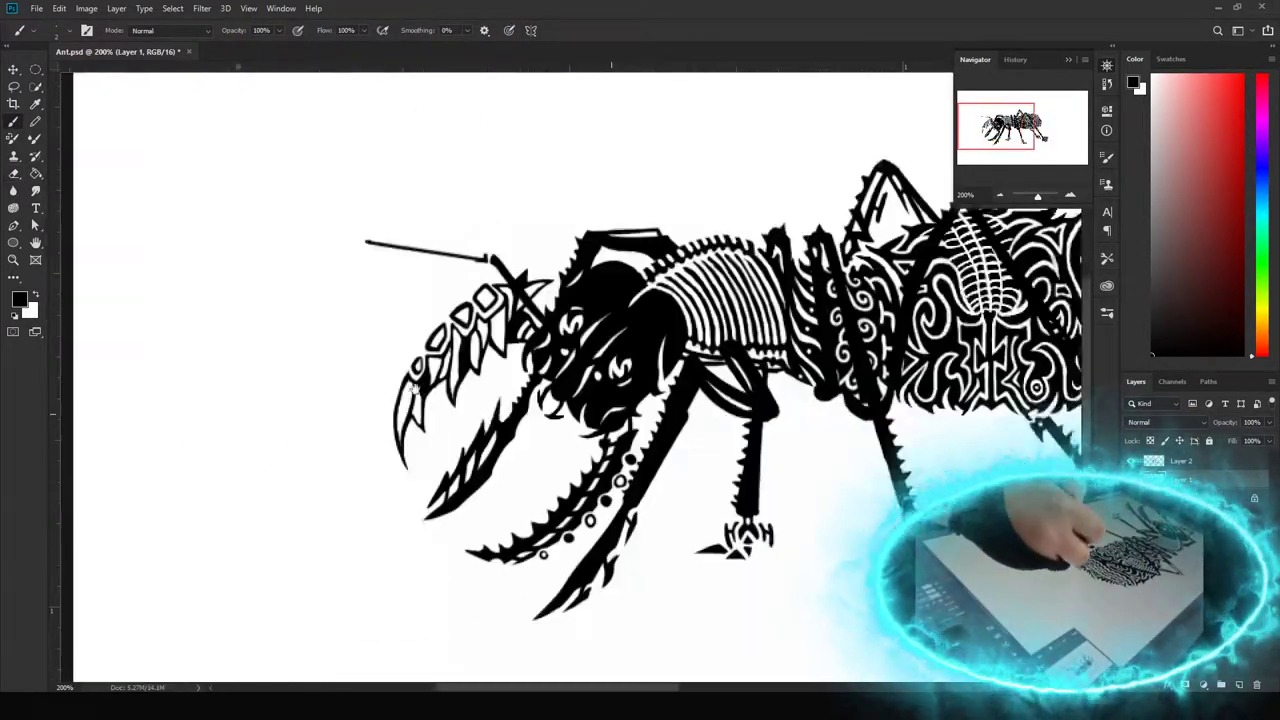
pyautogui.moveTo(611, 412); pyautogui.dragTo(756, 479)
pyautogui.moveTo(736, 282); pyautogui.dragTo(693, 235)
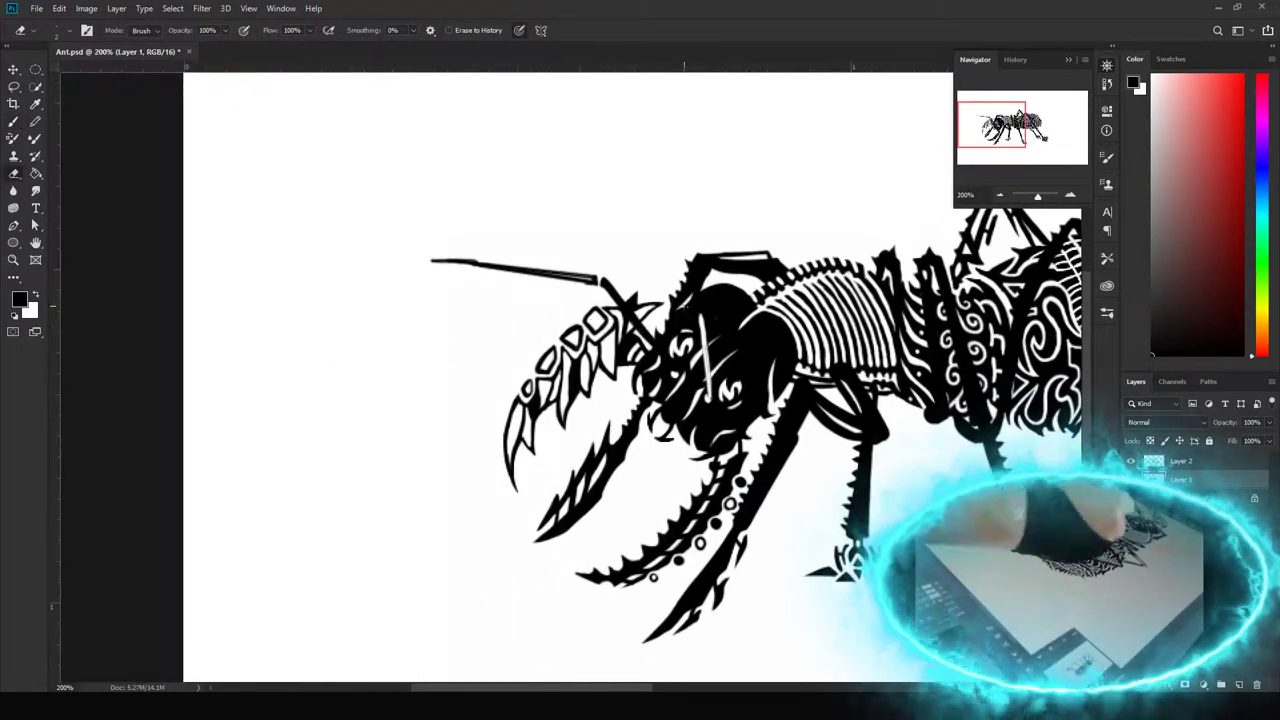
pyautogui.moveTo(700, 360)
pyautogui.mouseDown()
pyautogui.moveTo(540, 365)
pyautogui.moveTo(485, 412)
pyautogui.mouseUp()
# Paint over the white stroke on the head and carve the antenna into a double outline
pyautogui.press('e')
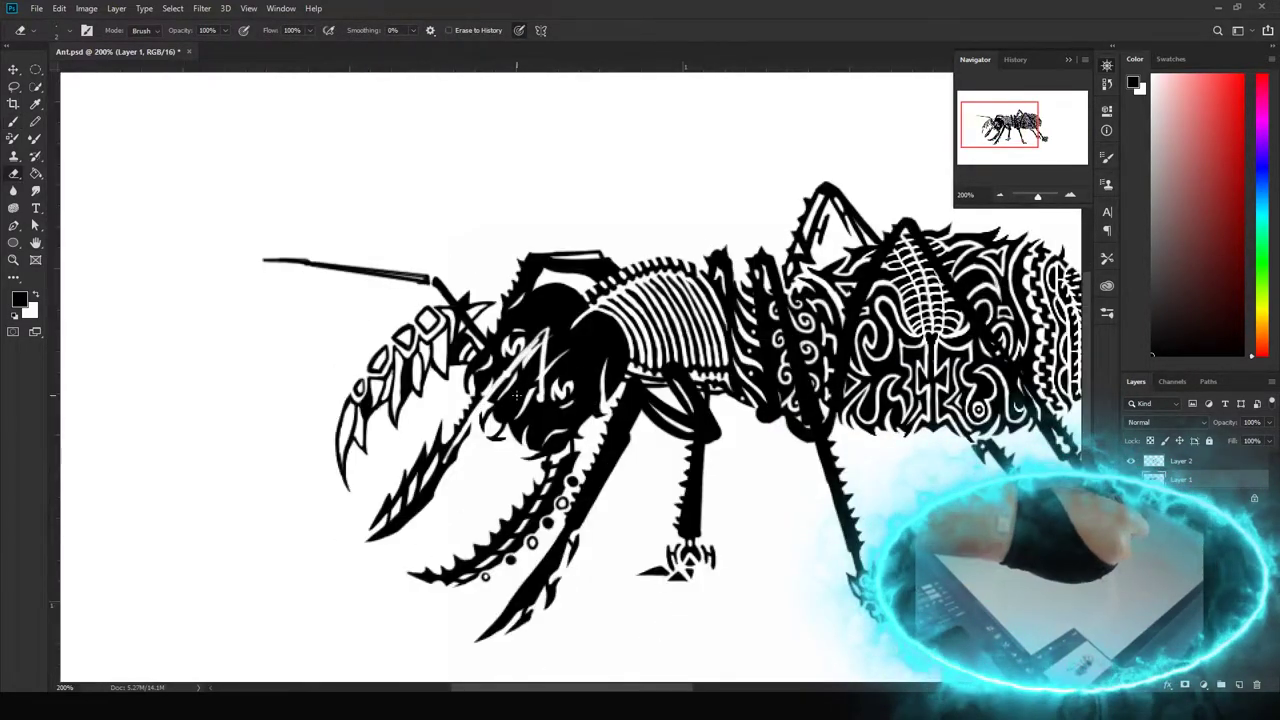
pyautogui.press('b')
pyautogui.moveTo(545, 337)
pyautogui.mouseDown()
pyautogui.moveTo(485, 412)
pyautogui.moveTo(680, 290)
pyautogui.moveTo(492, 515)
pyautogui.mouseUp()
pyautogui.press('e')
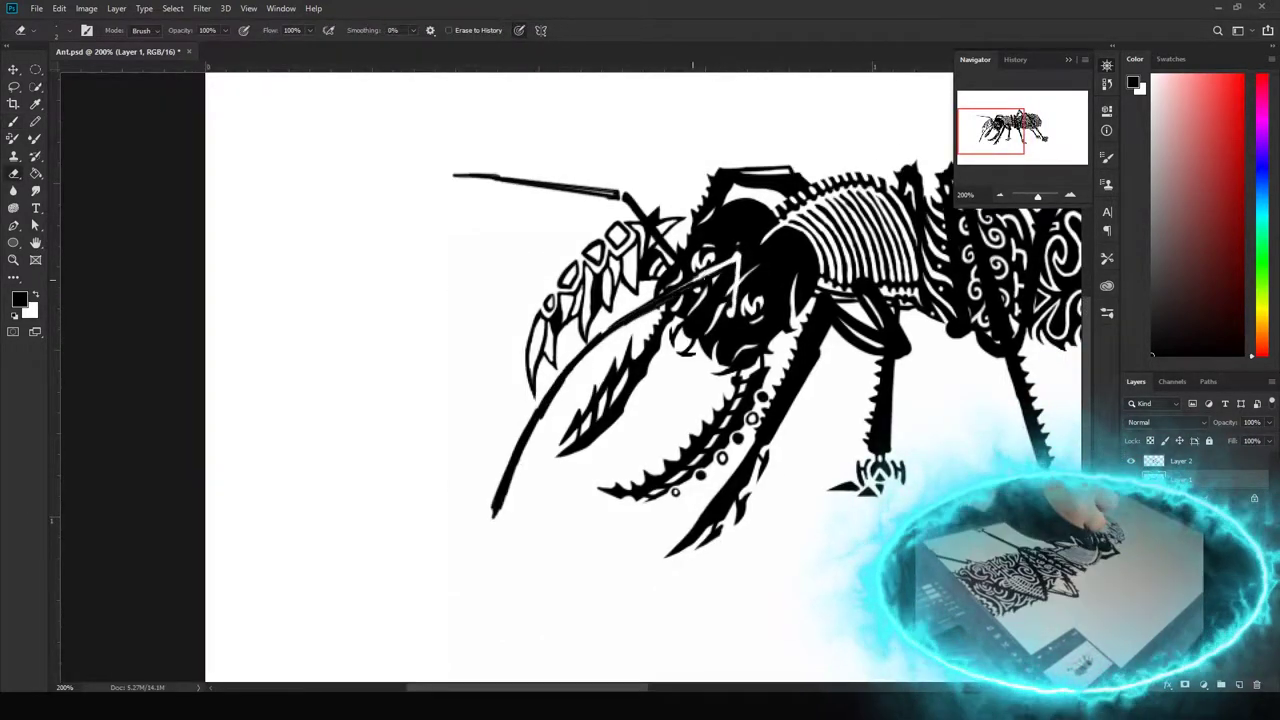
pyautogui.moveTo(700, 266); pyautogui.dragTo(495, 512)
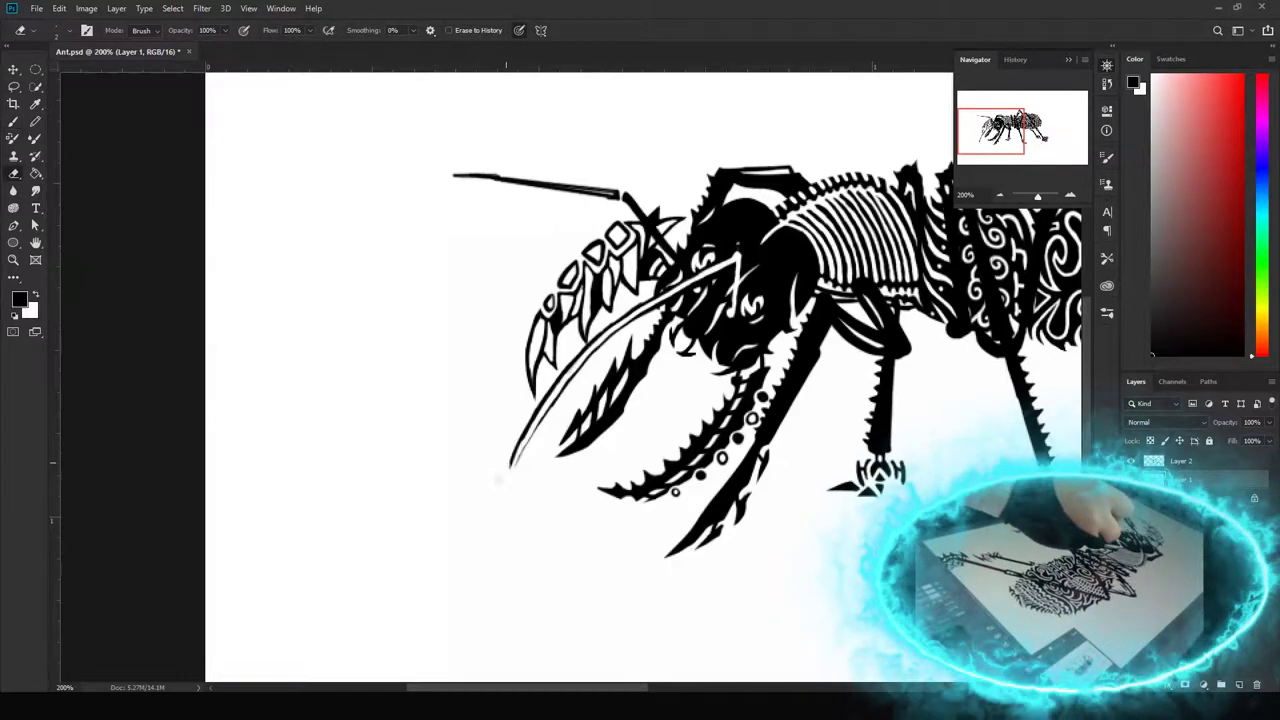
pyautogui.press('b')
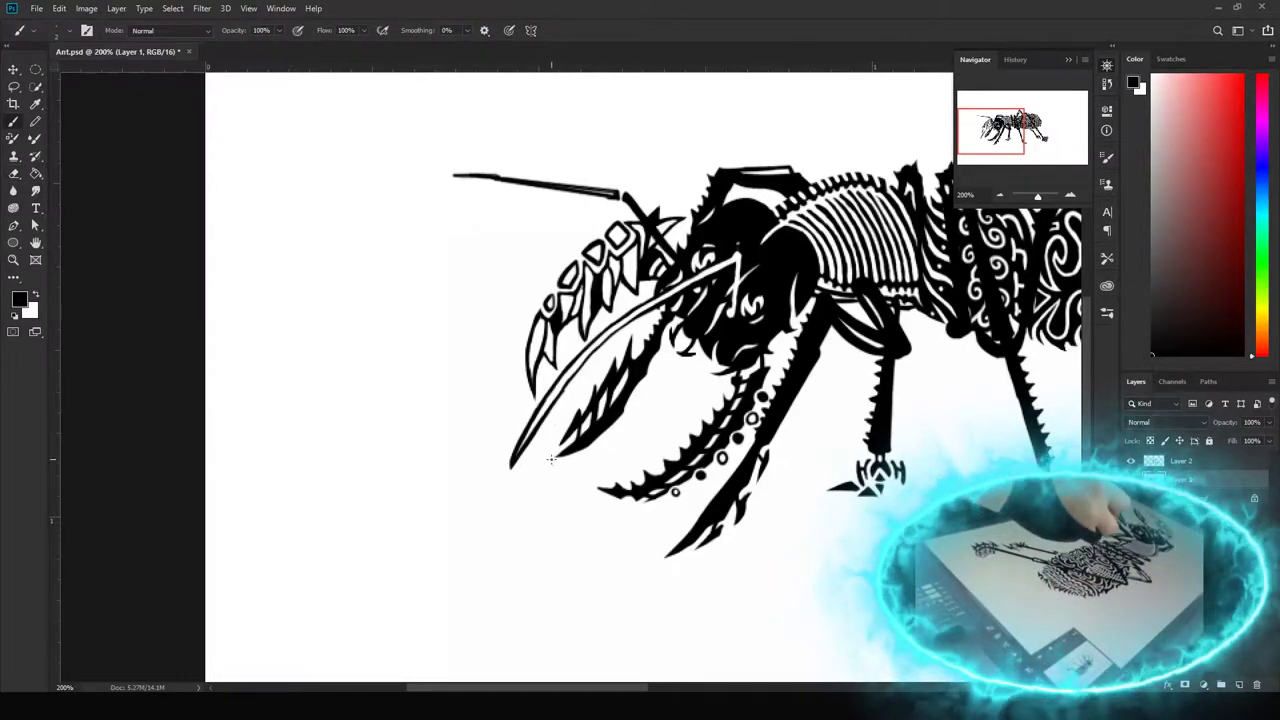
pyautogui.moveTo(551, 459); pyautogui.dragTo(639, 533)
pyautogui.moveTo(768, 365)
pyautogui.mouseDown()
pyautogui.moveTo(660, 395)
pyautogui.moveTo(731, 426)
pyautogui.mouseUp()
# Carve small white nicks into the lower antenna and notches into the front leg
pyautogui.press('e')
pyautogui.press('e')
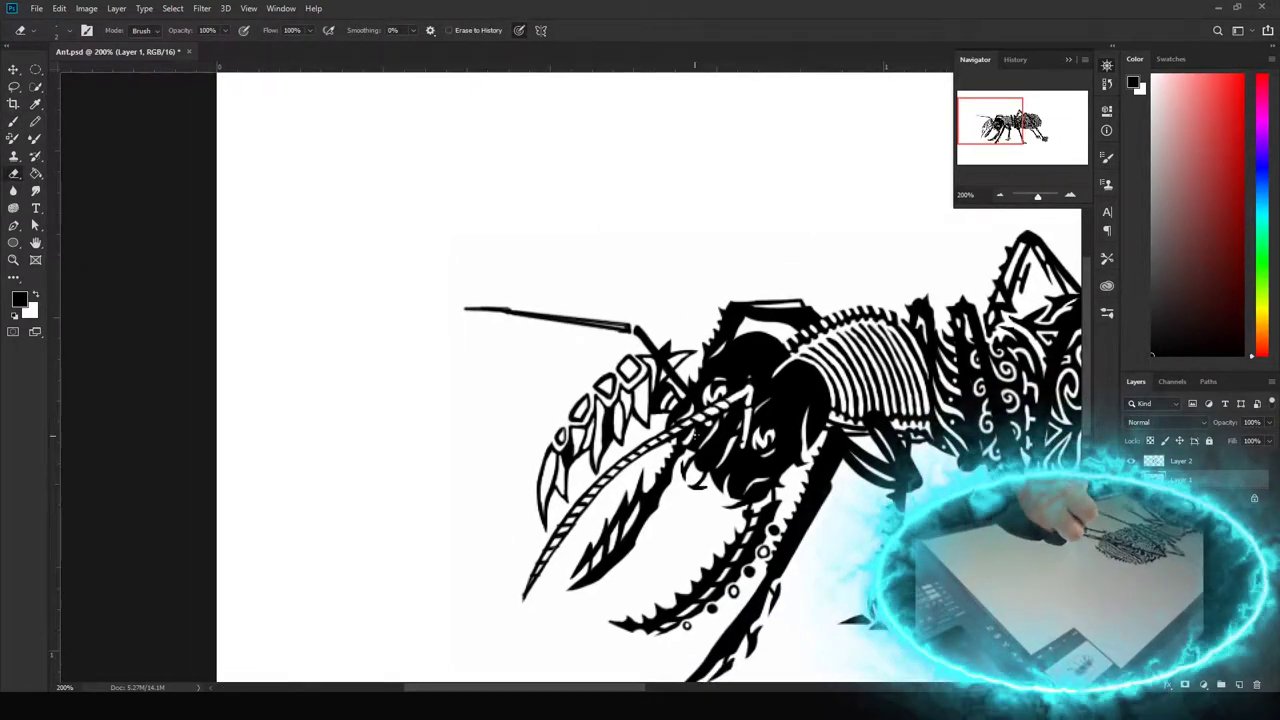
pyautogui.press('e')
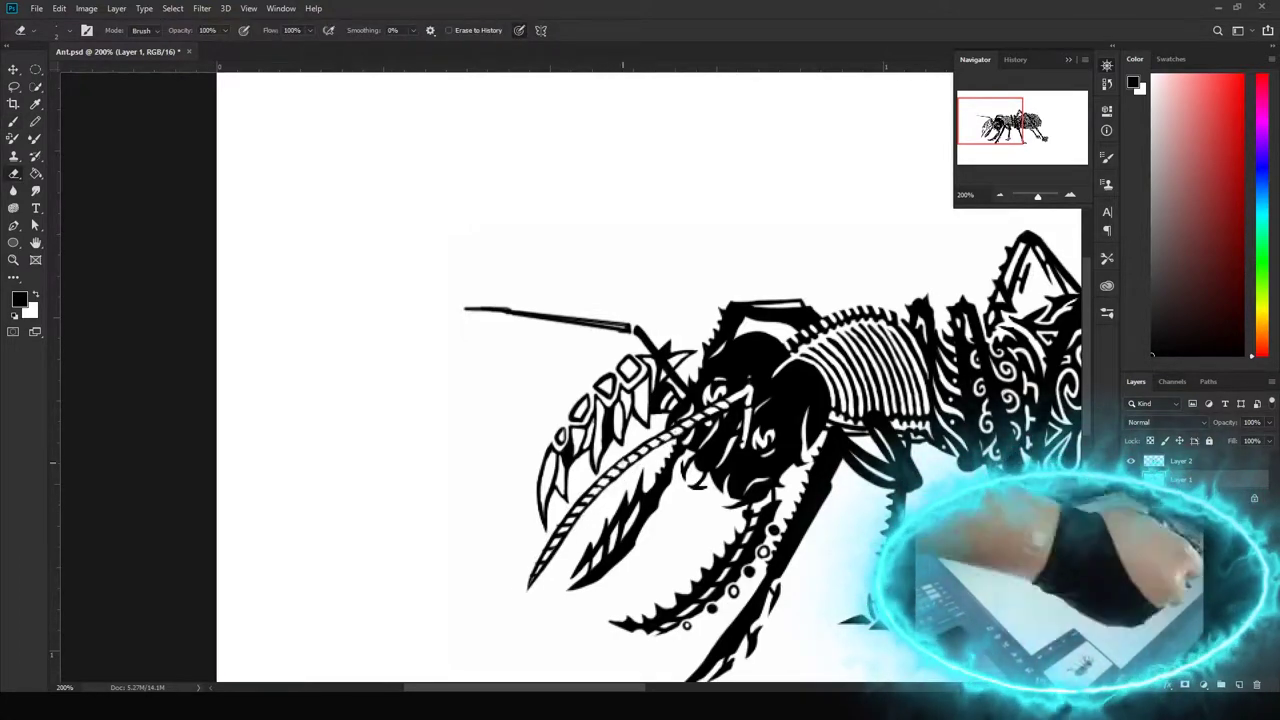
pyautogui.press('b')
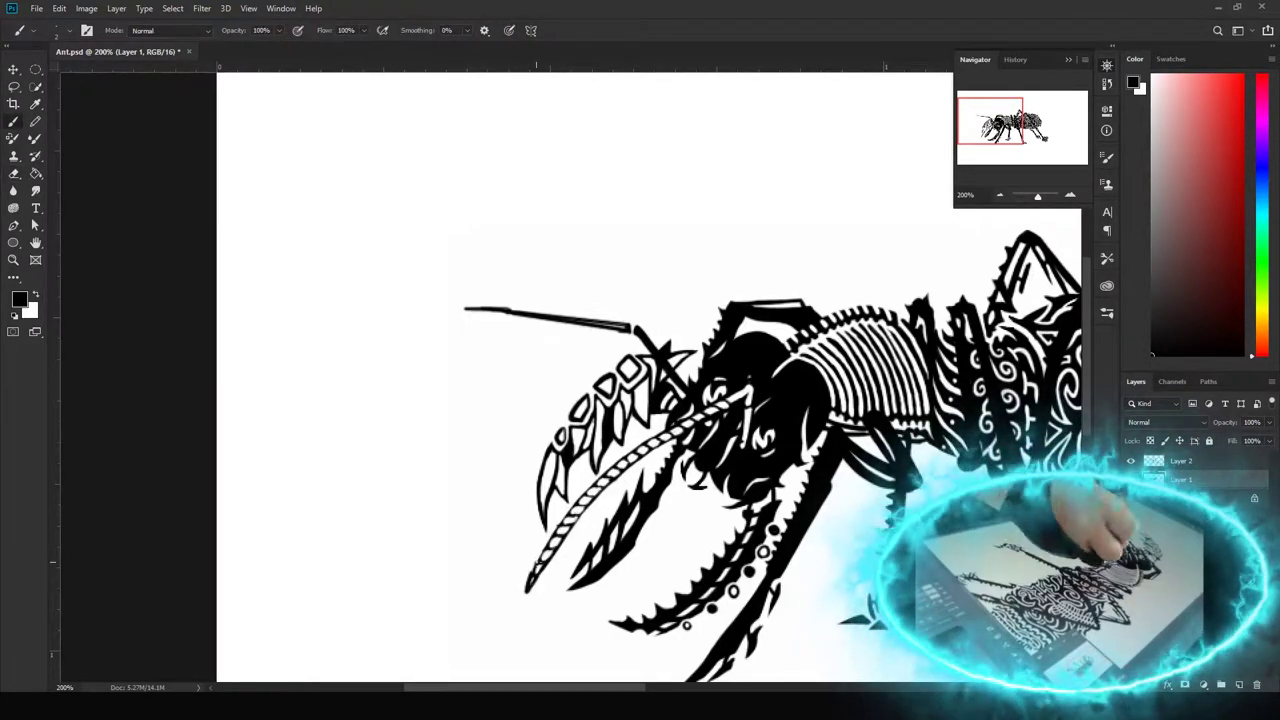
pyautogui.press('e')
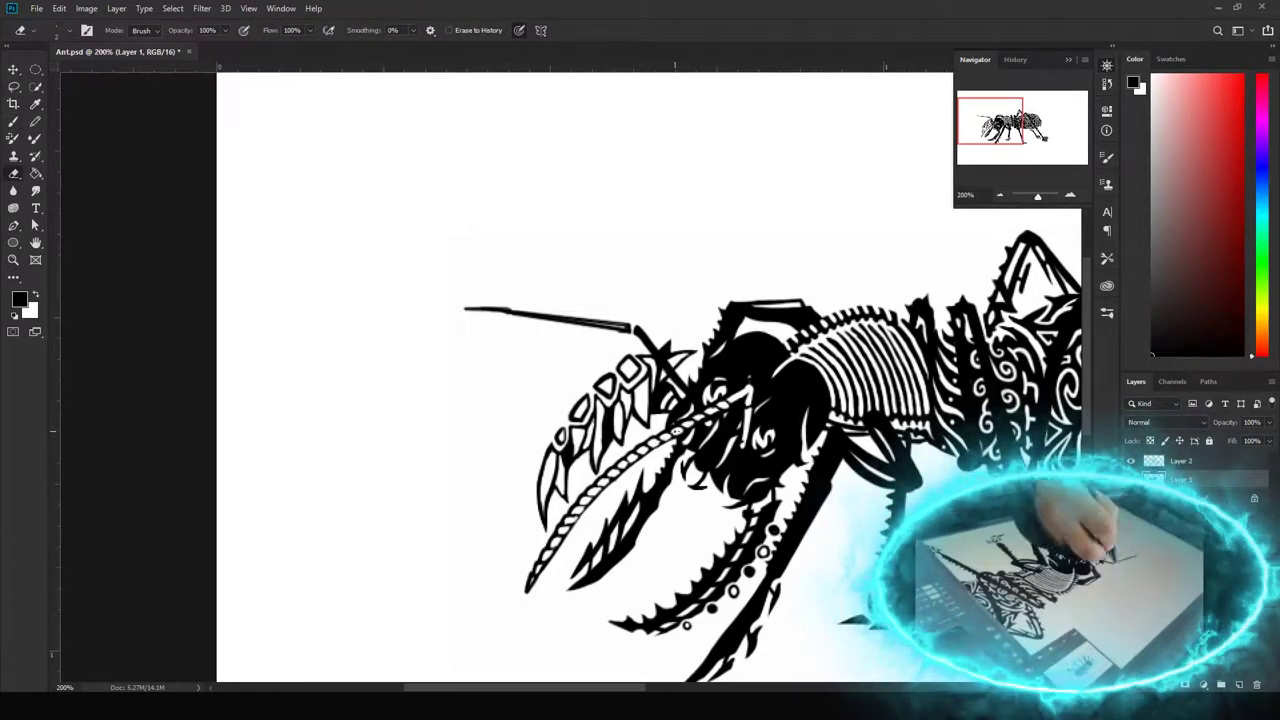
pyautogui.press('b')
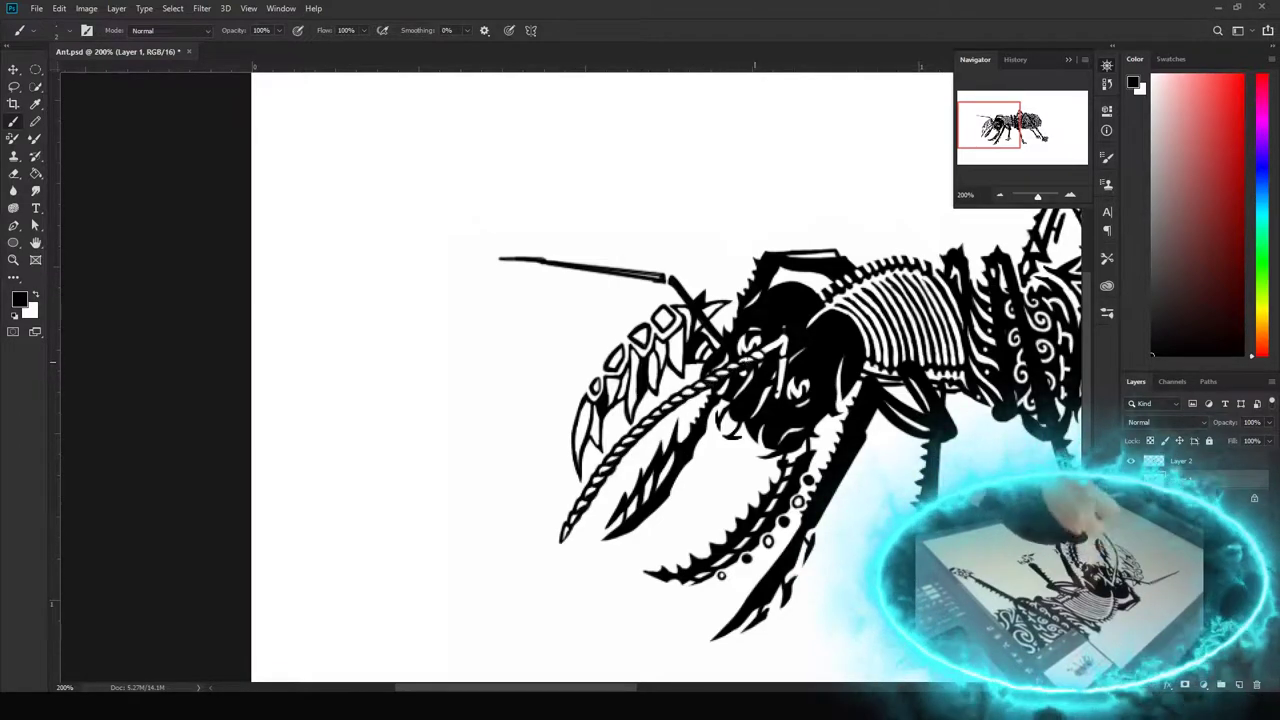
pyautogui.moveTo(613, 477); pyautogui.dragTo(647, 433)
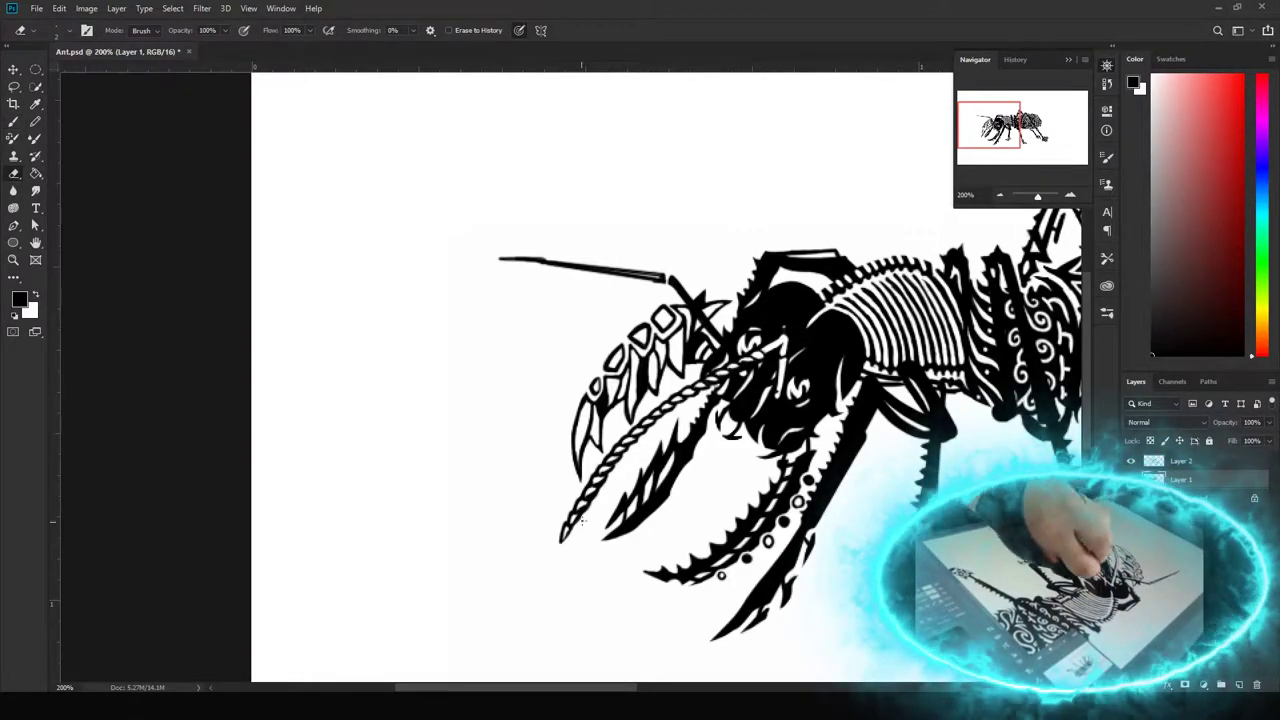
pyautogui.press('b')
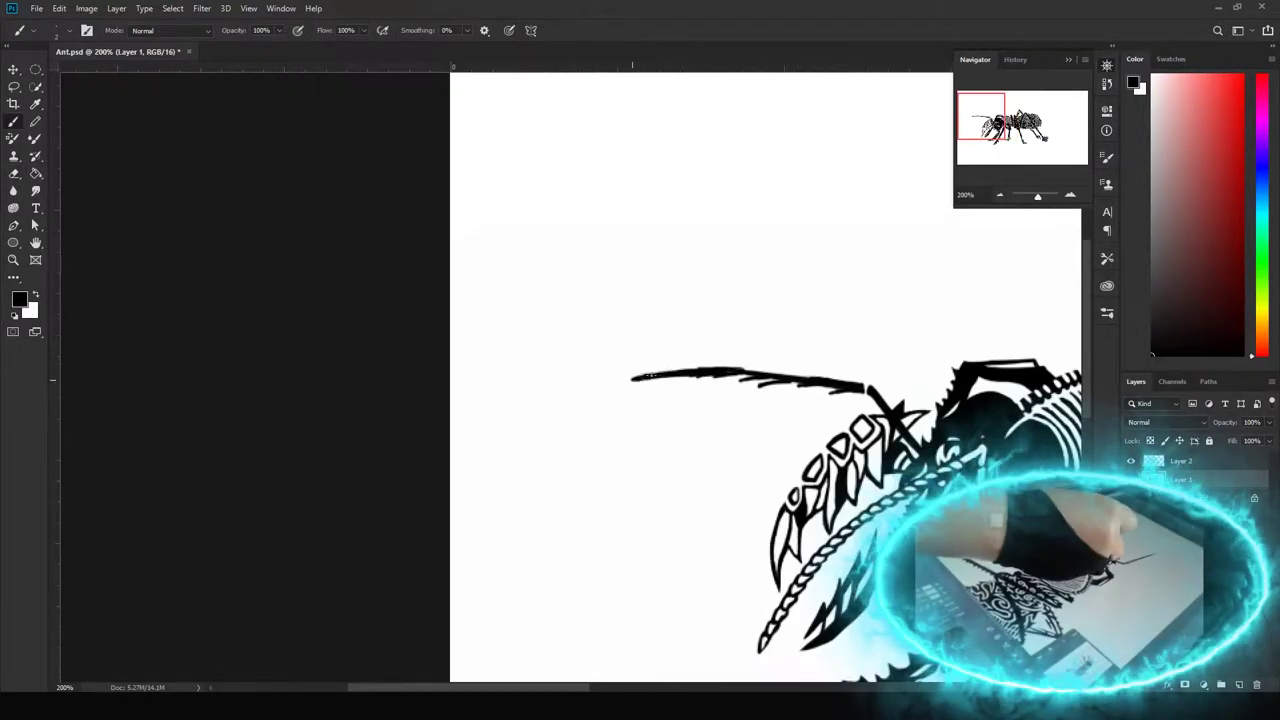
# Thicken the upper antenna with jagged black strokes and trim its upper edge
pyautogui.moveTo(630, 372)
pyautogui.mouseDown()
pyautogui.moveTo(804, 362)
pyautogui.moveTo(707, 372)
pyautogui.mouseUp()
pyautogui.press('e')
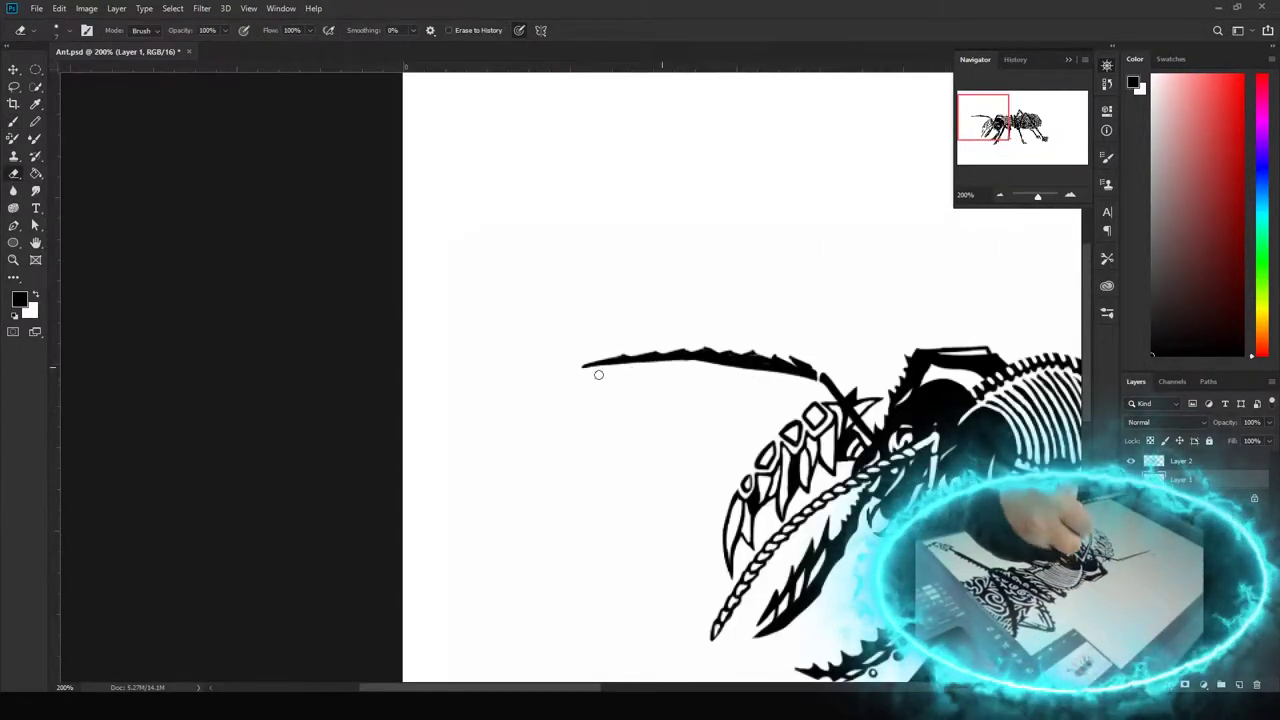
pyautogui.press('b')
pyautogui.press('e')
pyautogui.moveTo(805, 300); pyautogui.dragTo(714, 301)
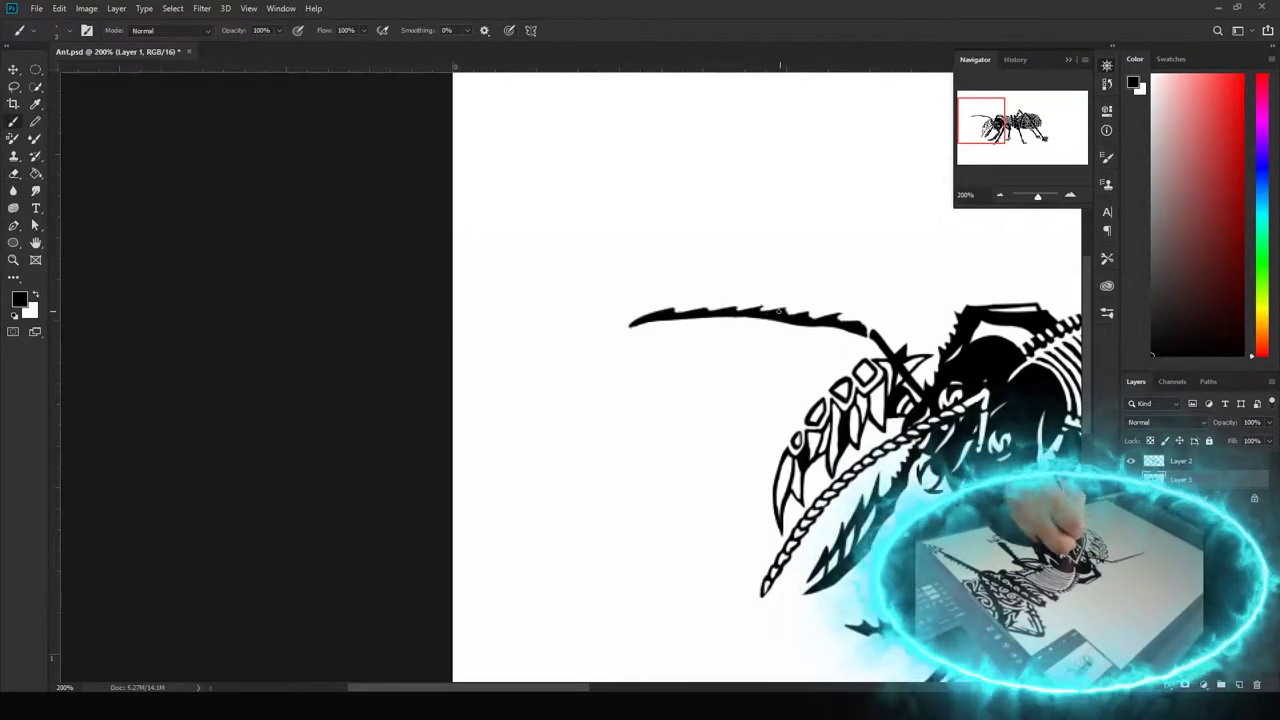
pyautogui.press('b')
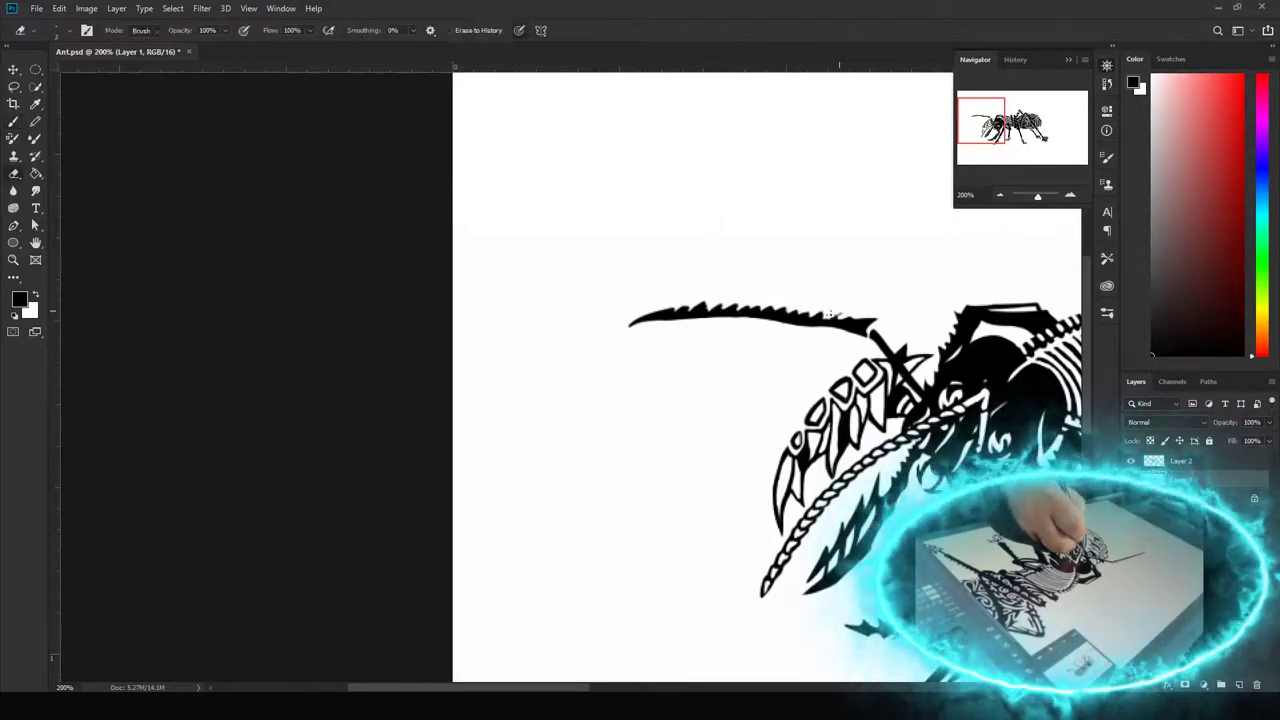
# Erase small notches along the antenna's upper edge, forming a dashed white line
pyautogui.moveTo(706, 300); pyautogui.dragTo(674, 306)
pyautogui.press('b')
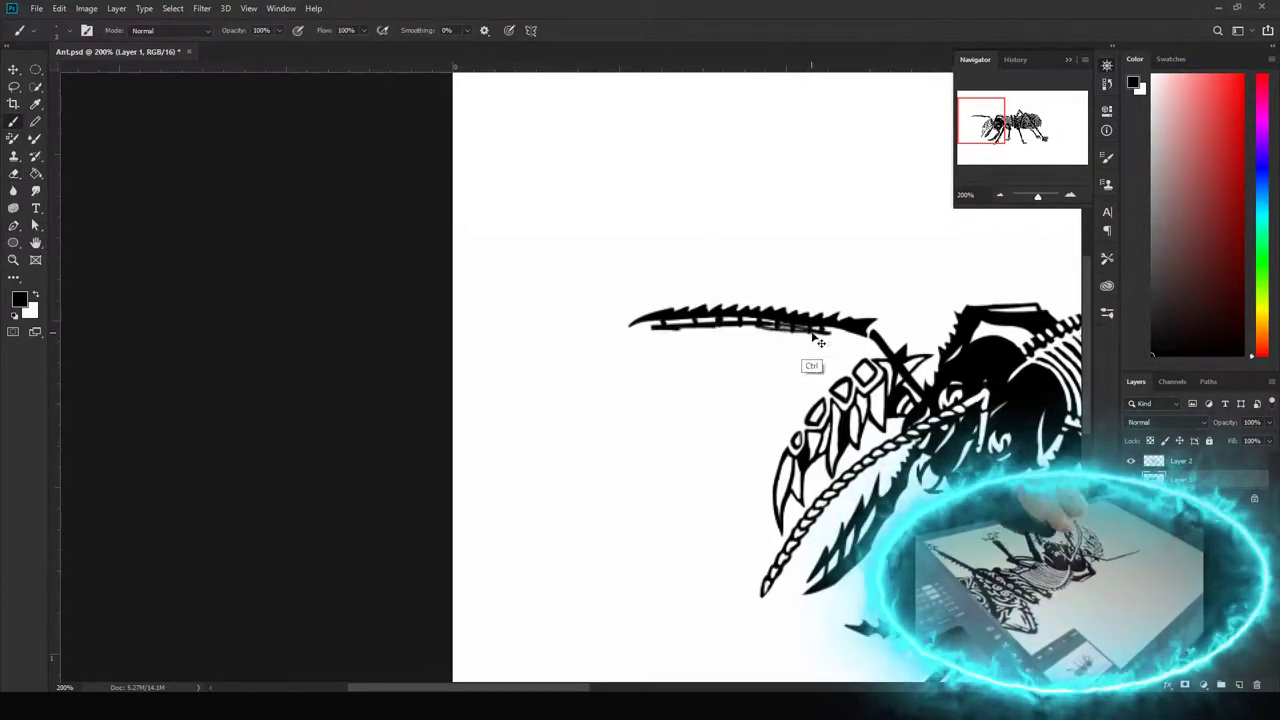
pyautogui.press('e')
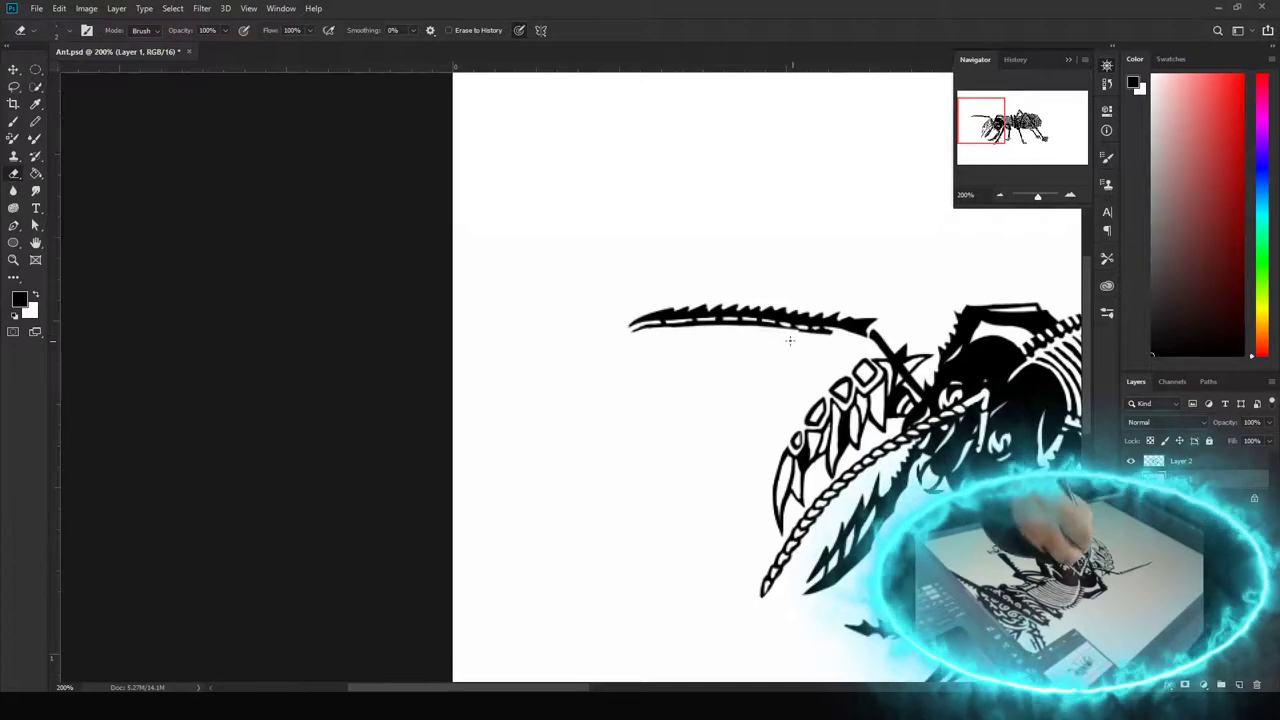
pyautogui.moveTo(790, 341)
pyautogui.mouseDown()
pyautogui.moveTo(732, 393)
pyautogui.moveTo(682, 358)
pyautogui.mouseUp()
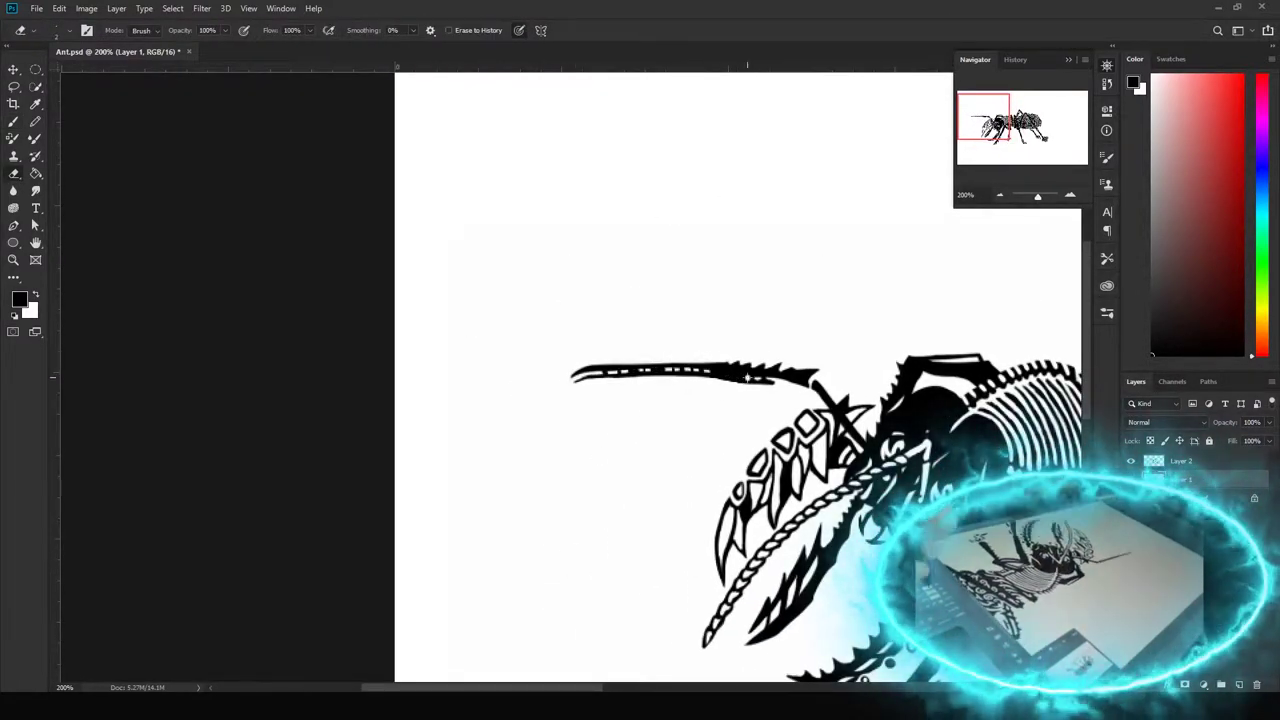
pyautogui.press('e')
pyautogui.moveTo(706, 323)
pyautogui.mouseDown()
pyautogui.moveTo(579, 443)
pyautogui.moveTo(628, 410)
pyautogui.mouseUp()
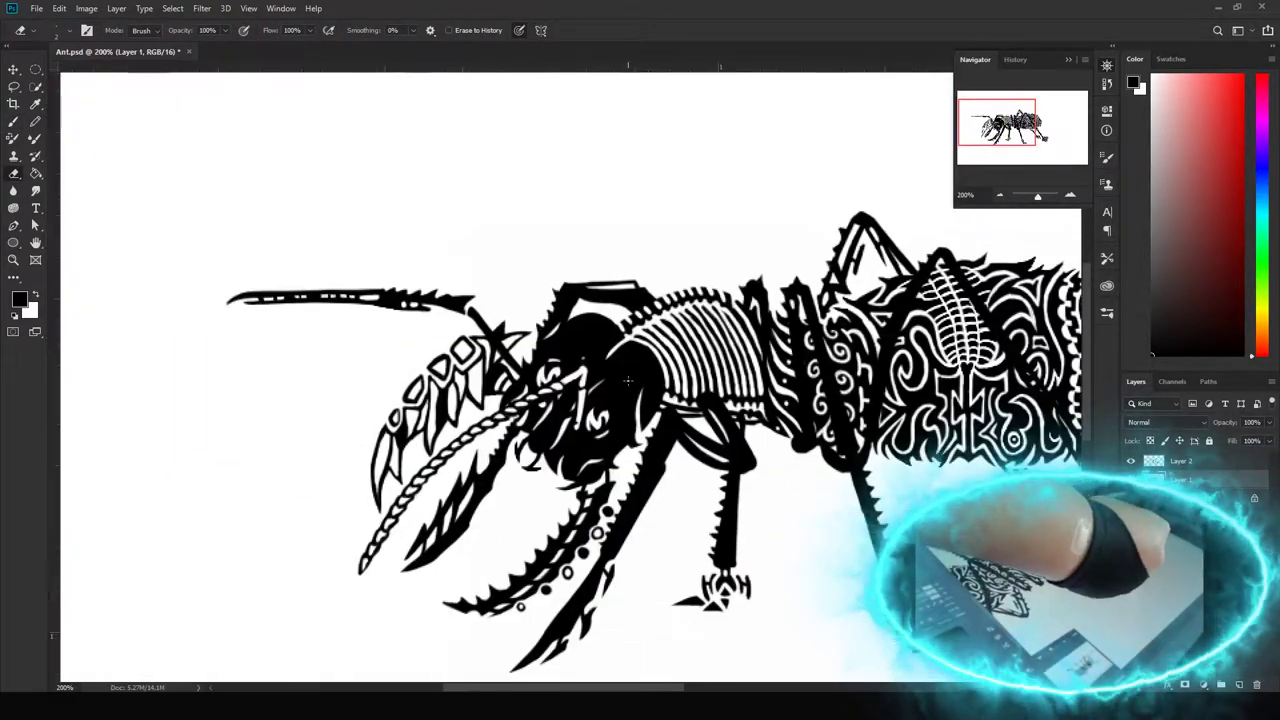
# Touch up the ant's head, antenna and thorax with extra black brush strokes
pyautogui.press('b')
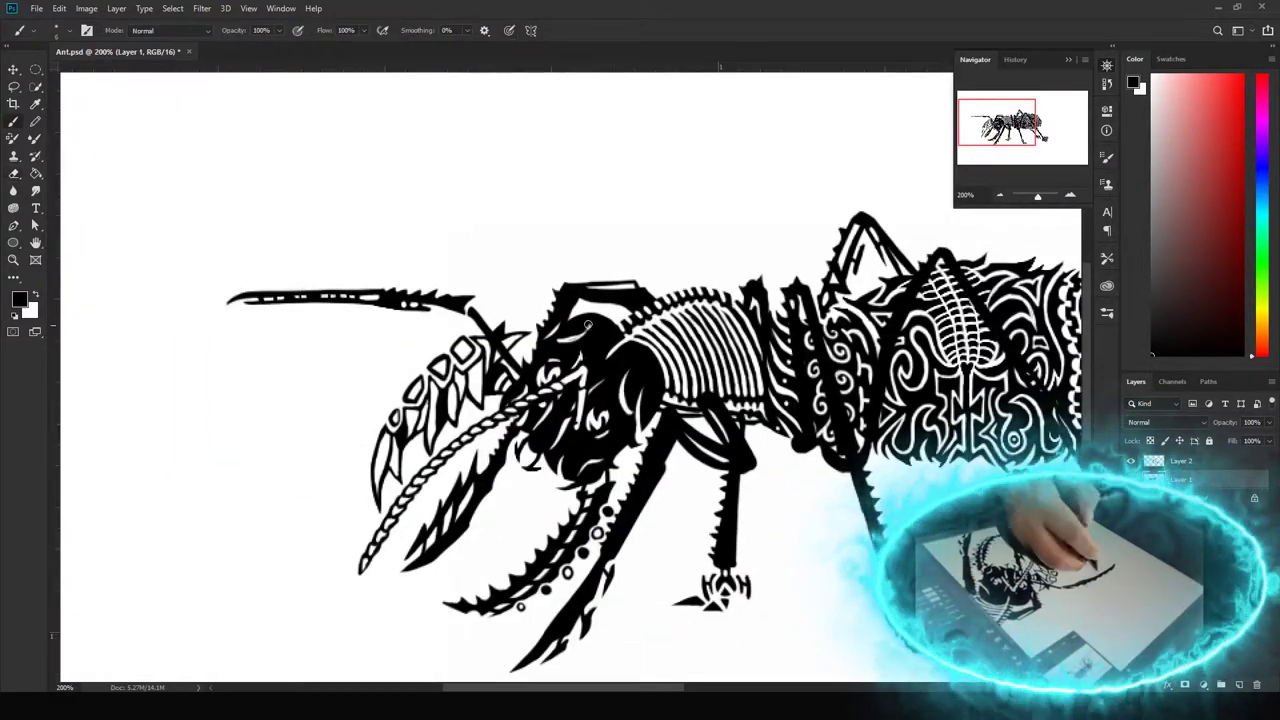
pyautogui.press('b')
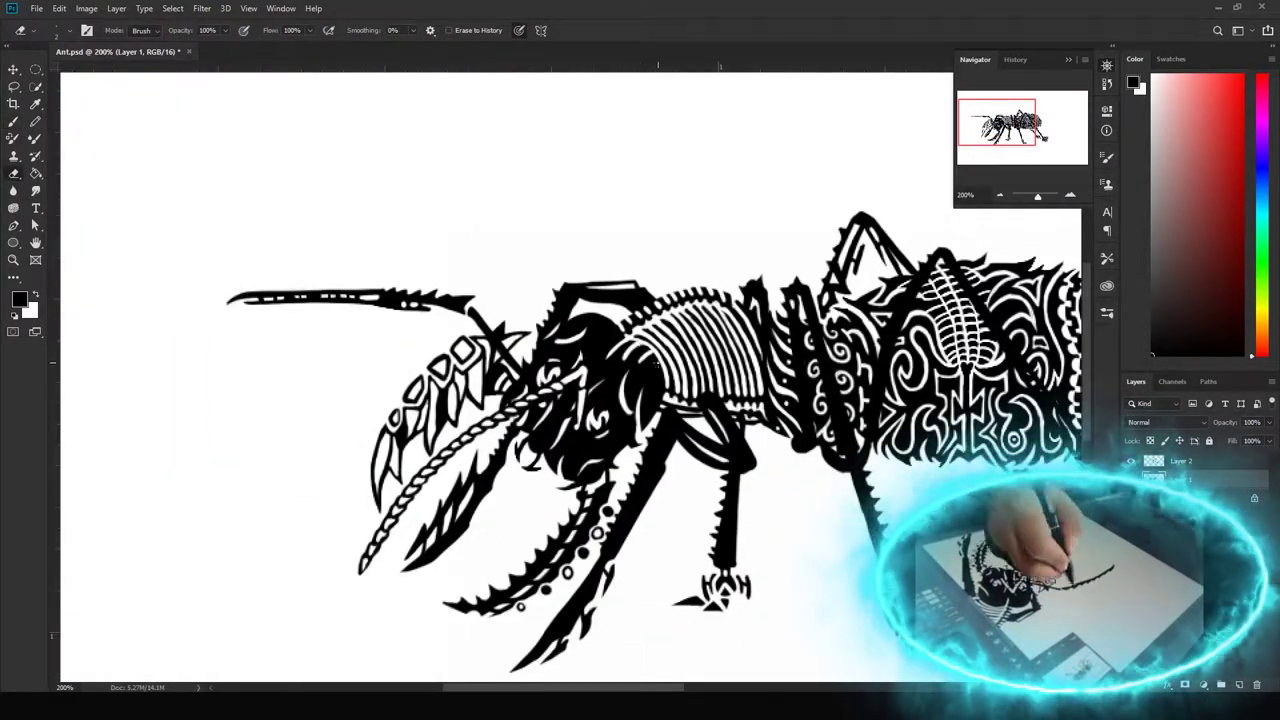
pyautogui.moveTo(650, 360); pyautogui.dragTo(676, 391)
pyautogui.press('b')
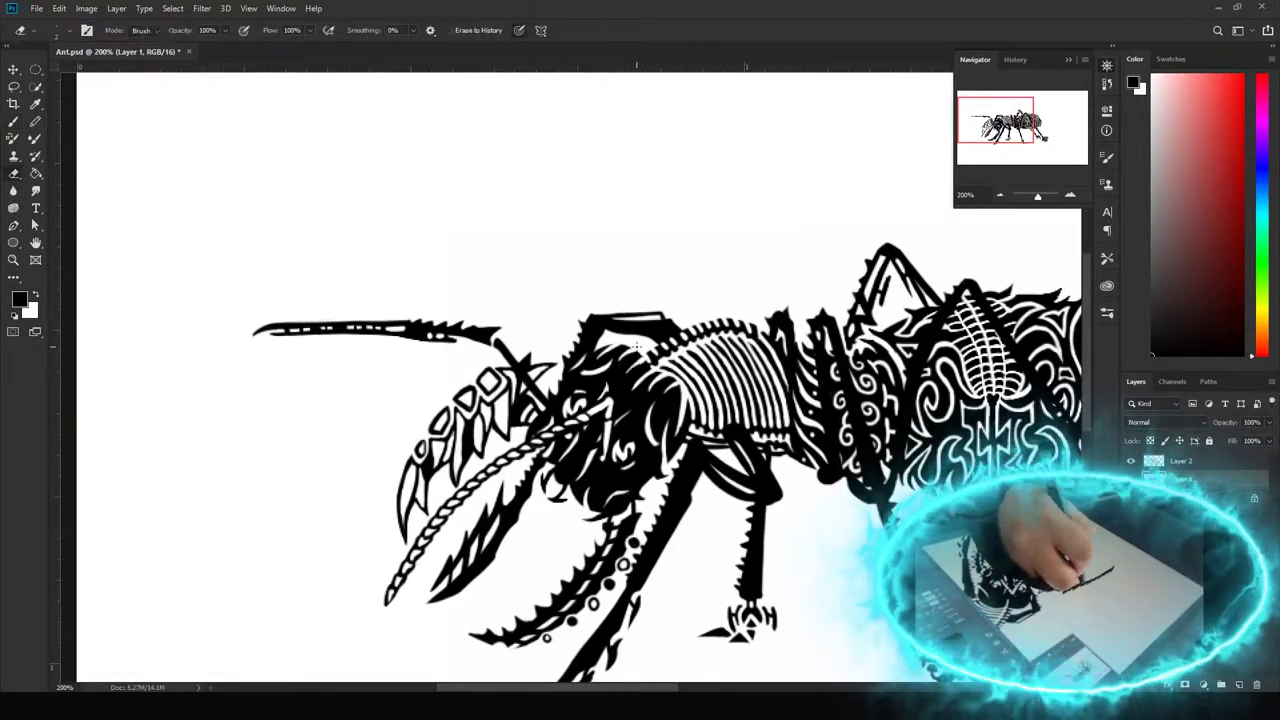
pyautogui.moveTo(593, 390)
pyautogui.mouseDown()
pyautogui.moveTo(605, 425)
pyautogui.moveTo(526, 409)
pyautogui.mouseUp()
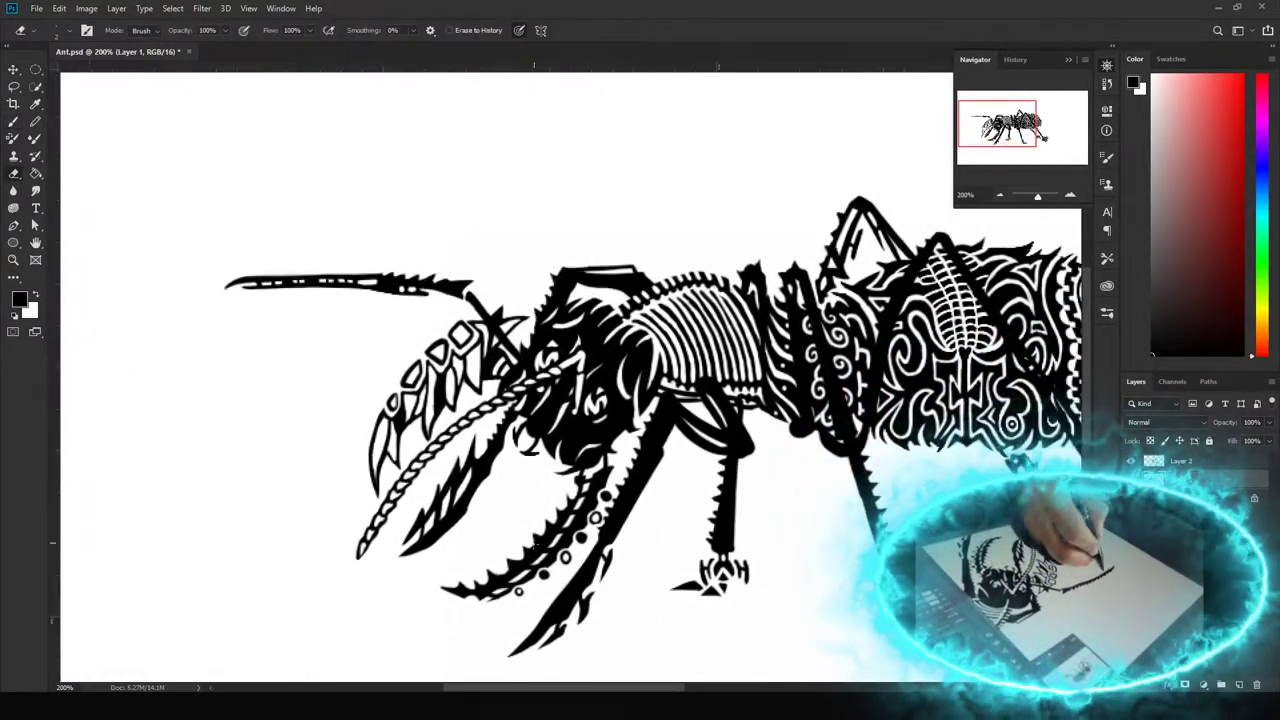
pyautogui.press('e')
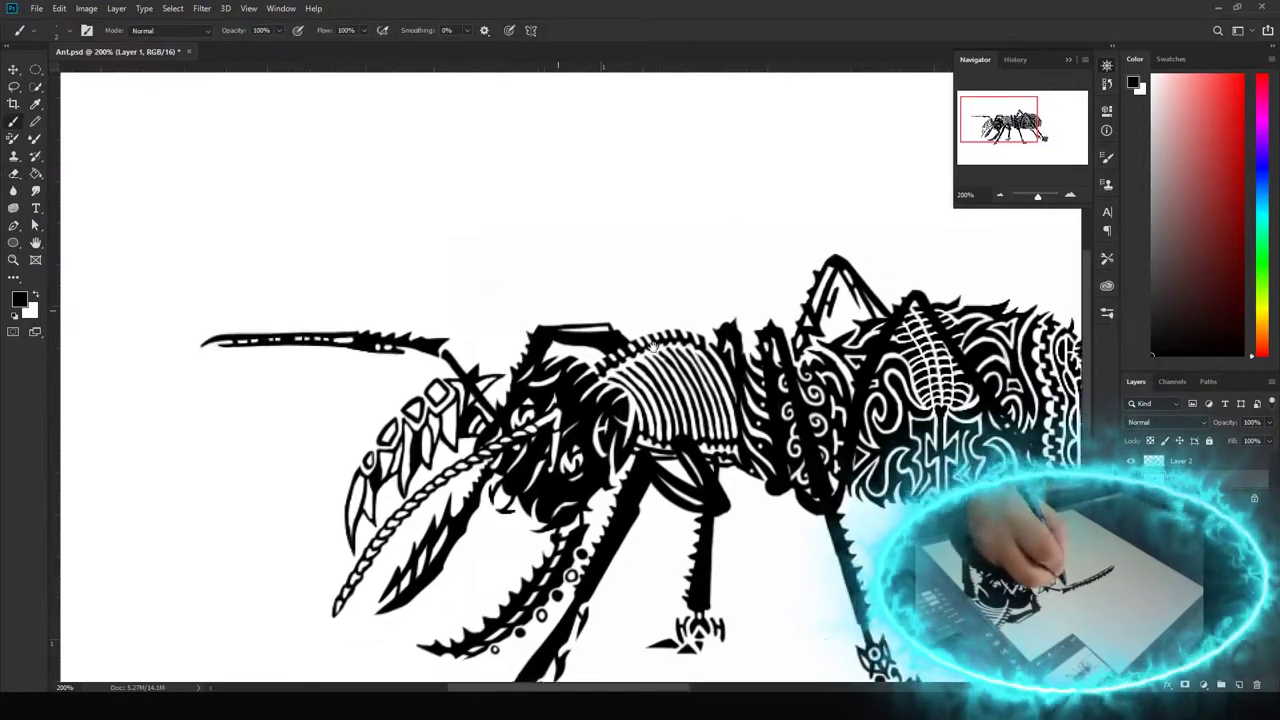
pyautogui.moveTo(623, 596)
pyautogui.mouseDown()
pyautogui.moveTo(609, 568)
pyautogui.moveTo(619, 536)
pyautogui.mouseUp()
pyautogui.moveTo(533, 421); pyautogui.dragTo(567, 511)
# Refine the head and front legs with white eraser cut-outs and black strokes
pyautogui.press('e')
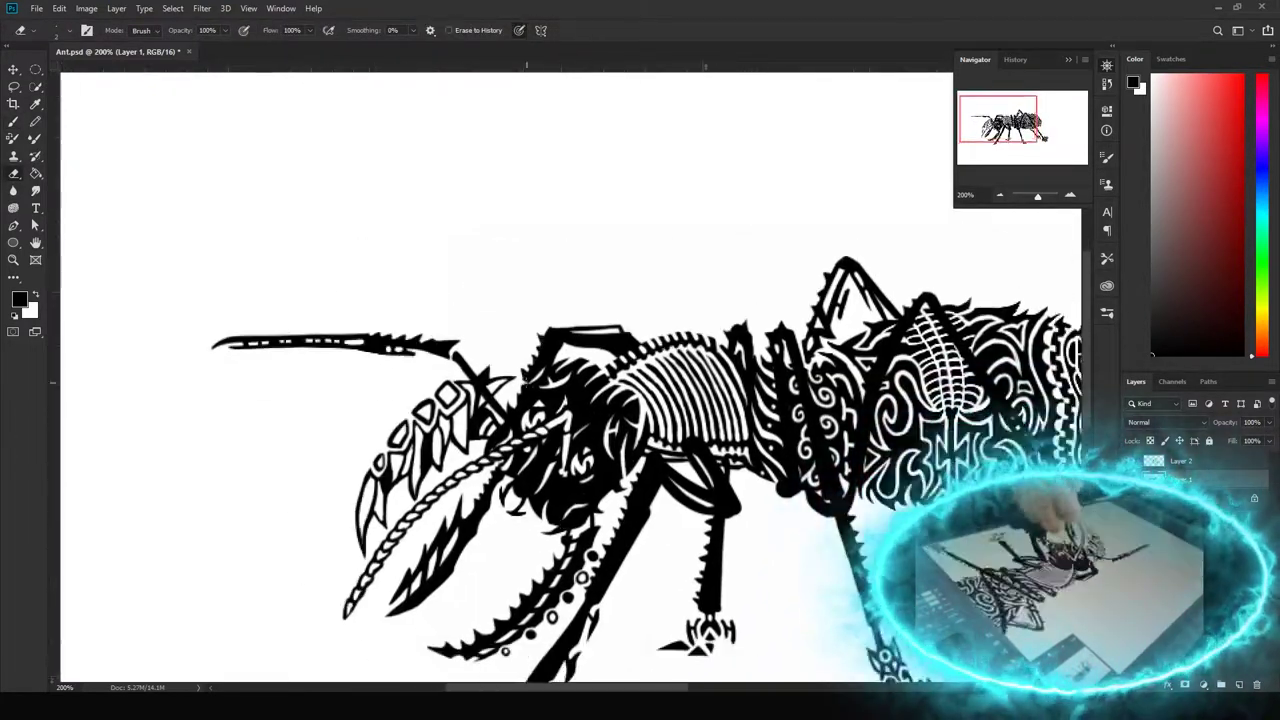
pyautogui.moveTo(588, 413); pyautogui.dragTo(586, 330)
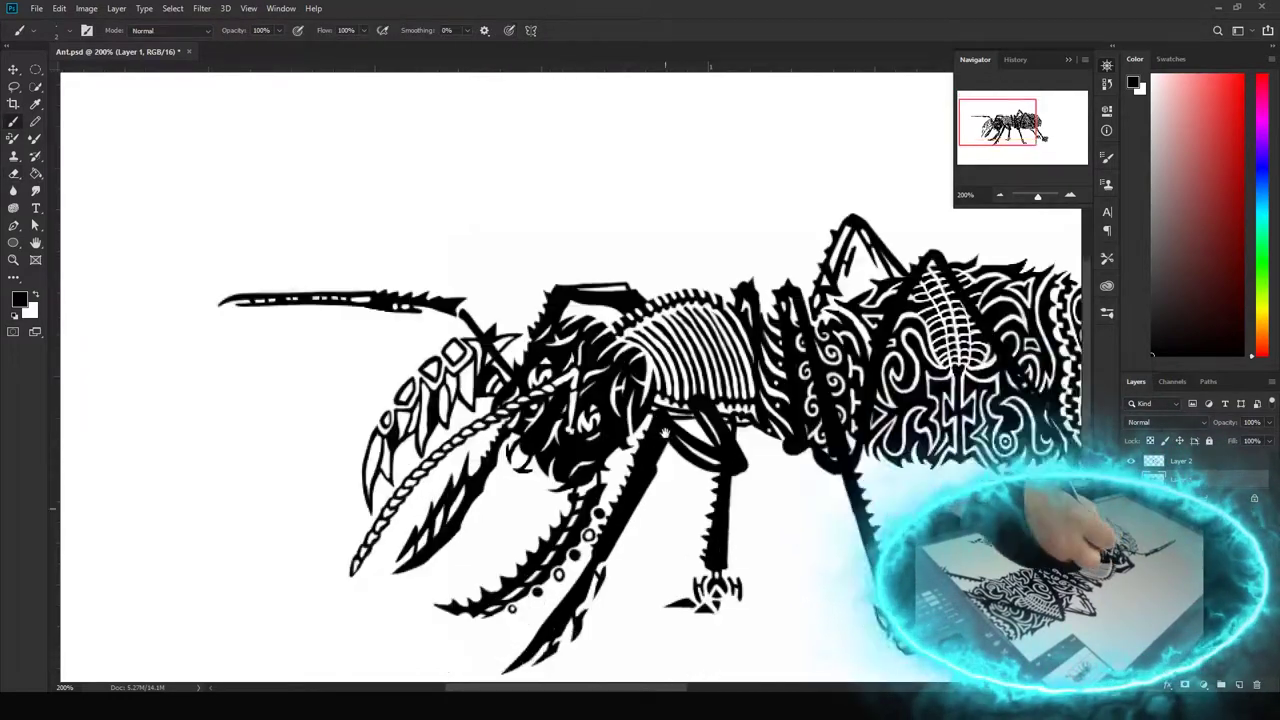
pyautogui.press('e')
pyautogui.press('b')
pyautogui.moveTo(496, 407); pyautogui.dragTo(490, 478)
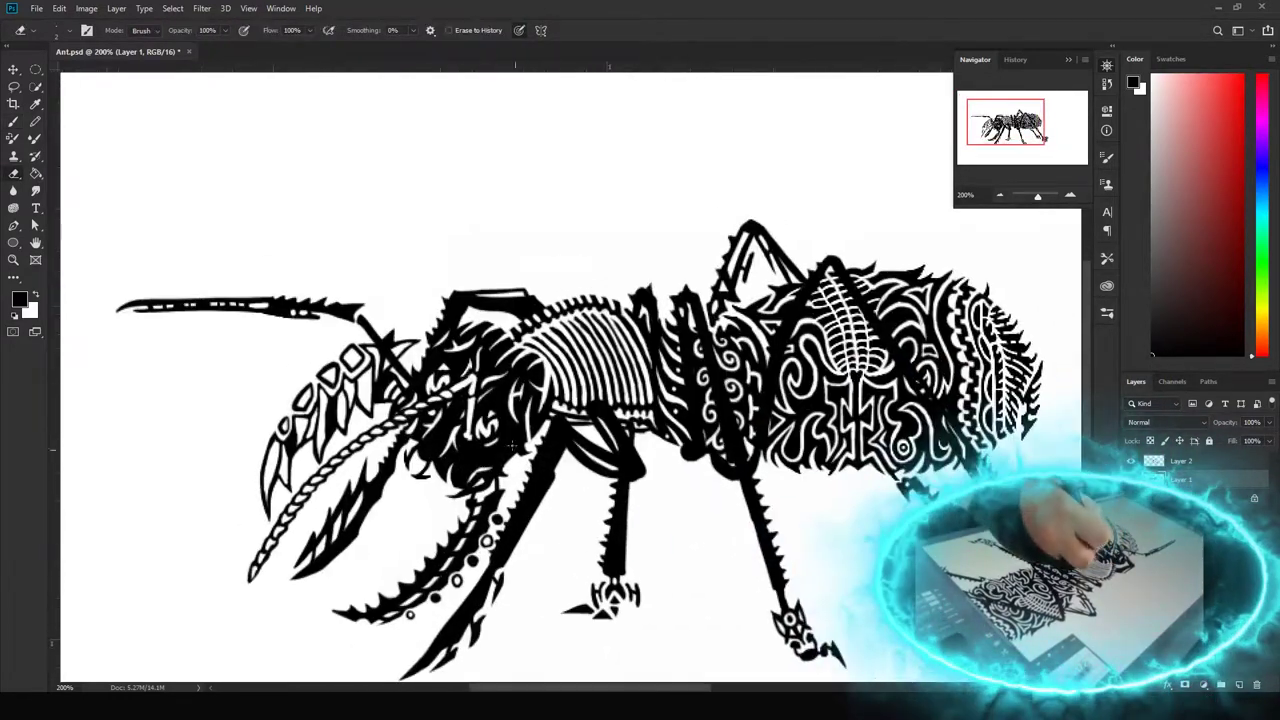
pyautogui.press('e')
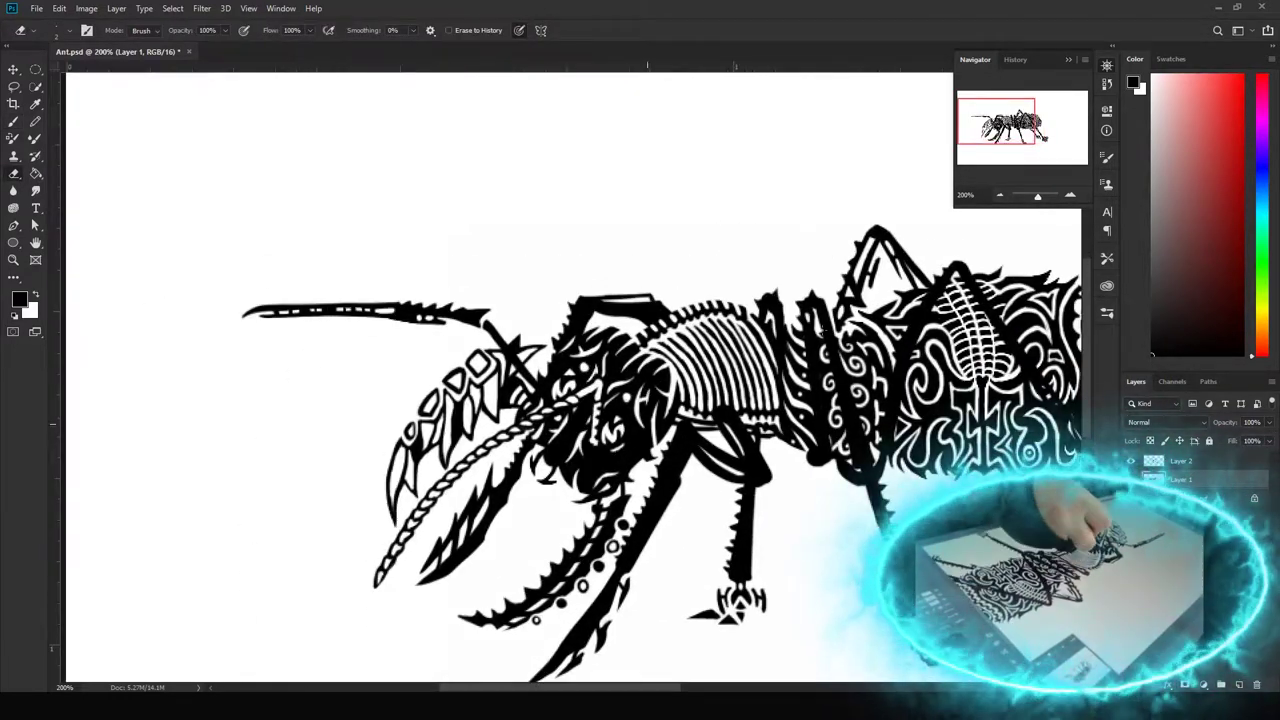
pyautogui.moveTo(647, 423); pyautogui.dragTo(552, 396)
# Make Layer 2 the active layer and bring the lower legs into view
pyautogui.click(1140, 462)
pyautogui.moveTo(529, 556); pyautogui.dragTo(495, 582)
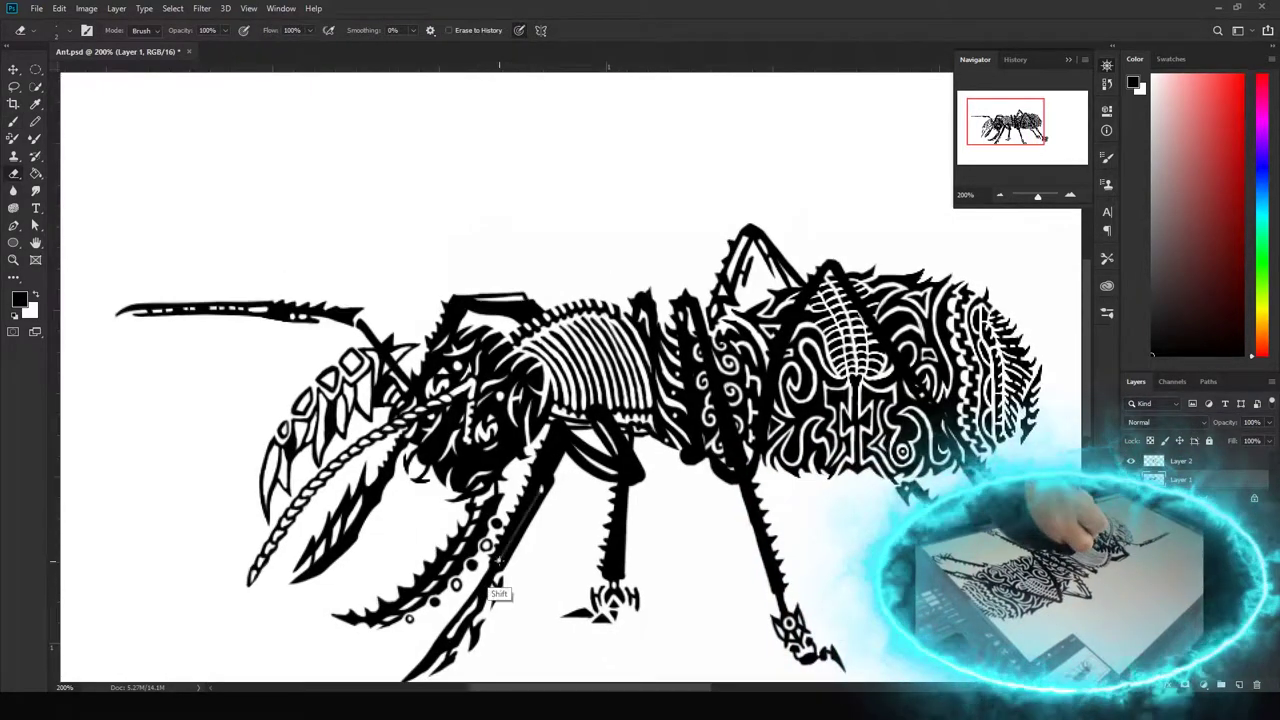
pyautogui.press('b')
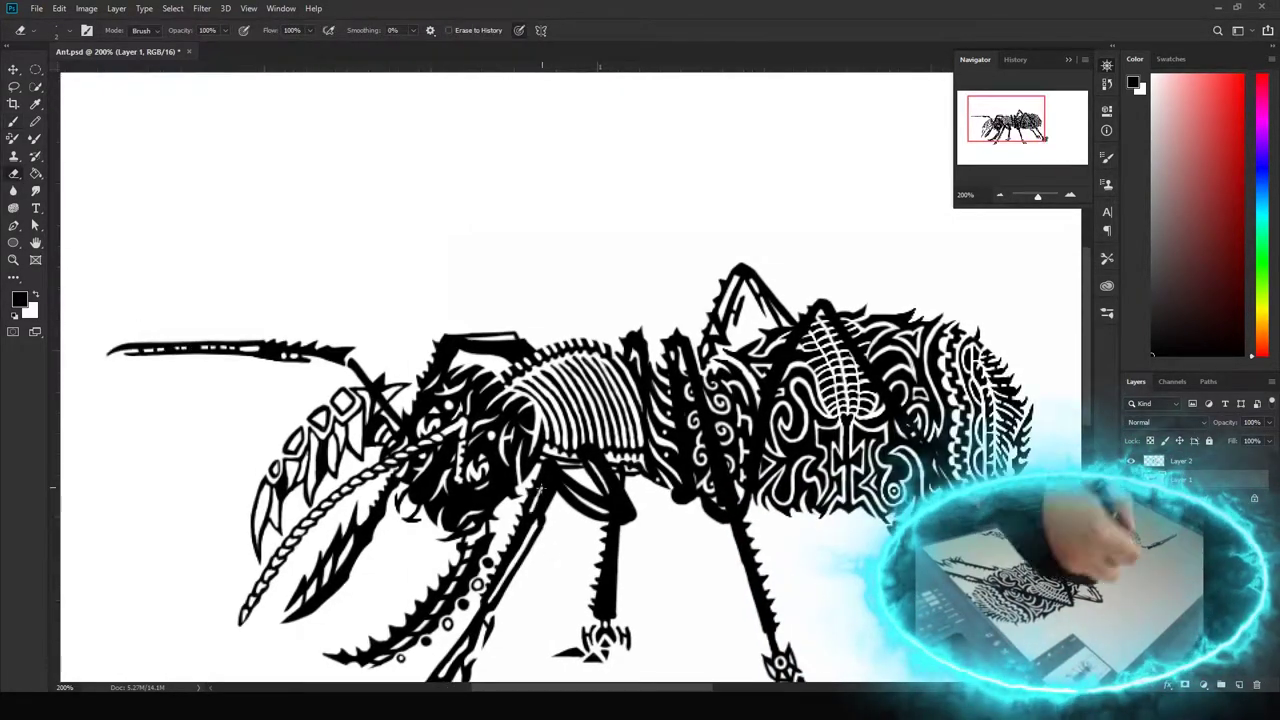
pyautogui.moveTo(548, 457)
pyautogui.mouseDown()
pyautogui.moveTo(540, 495)
pyautogui.moveTo(470, 390)
pyautogui.mouseUp()
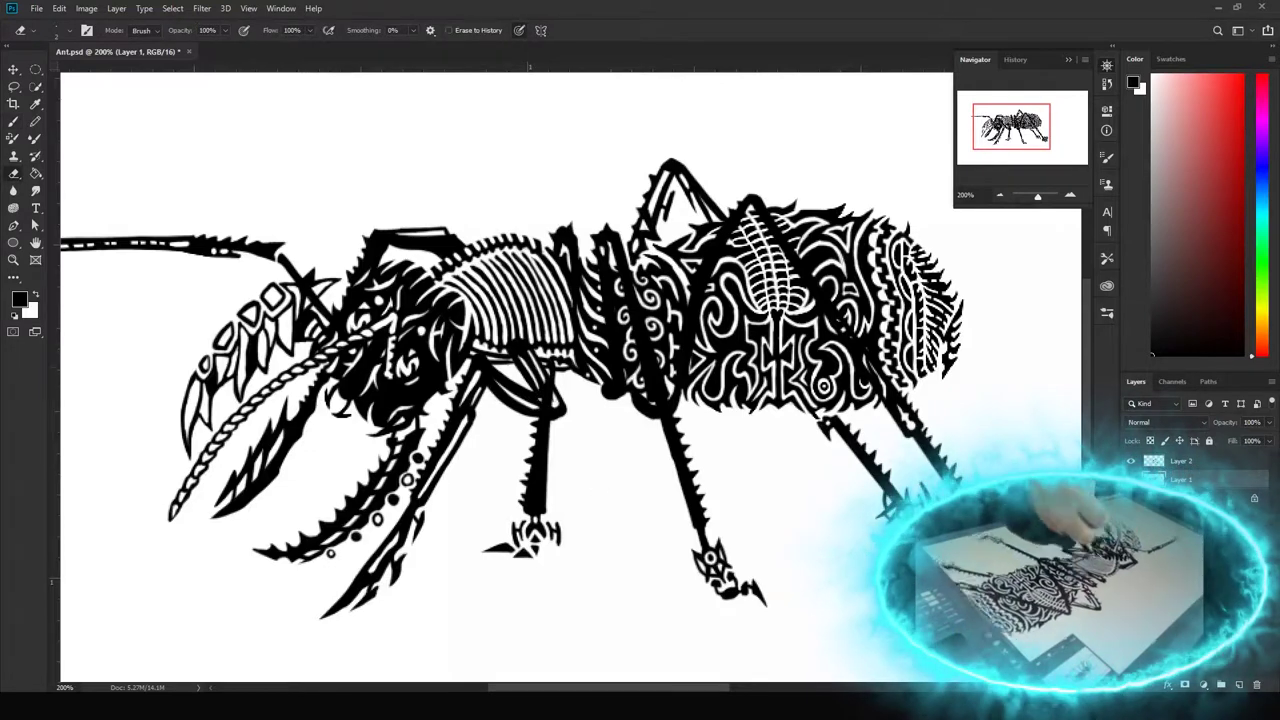
# Erase a thin white line along the front leg on Layer 2
pyautogui.press('v')
pyautogui.press('e')
pyautogui.moveTo(667, 559); pyautogui.dragTo(467, 539)
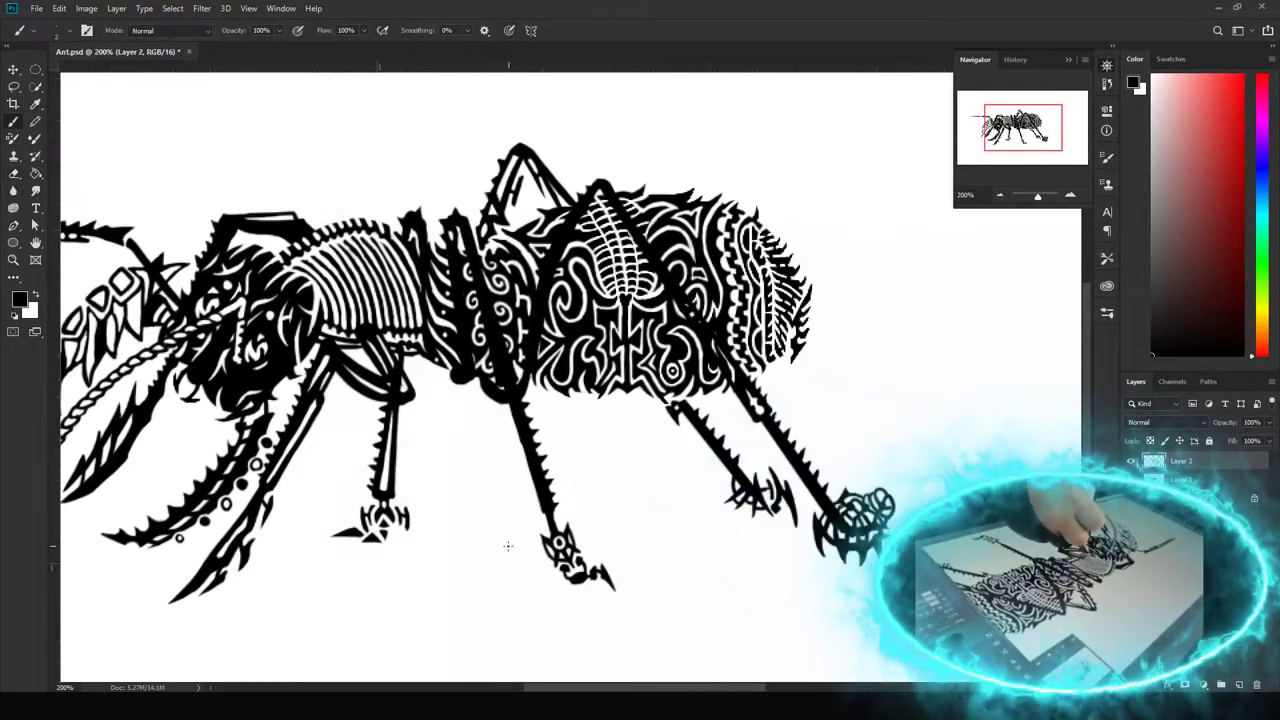
pyautogui.press('b')
pyautogui.moveTo(482, 446)
pyautogui.mouseDown()
pyautogui.moveTo(498, 500)
pyautogui.moveTo(590, 586)
pyautogui.mouseUp()
pyautogui.press('e')
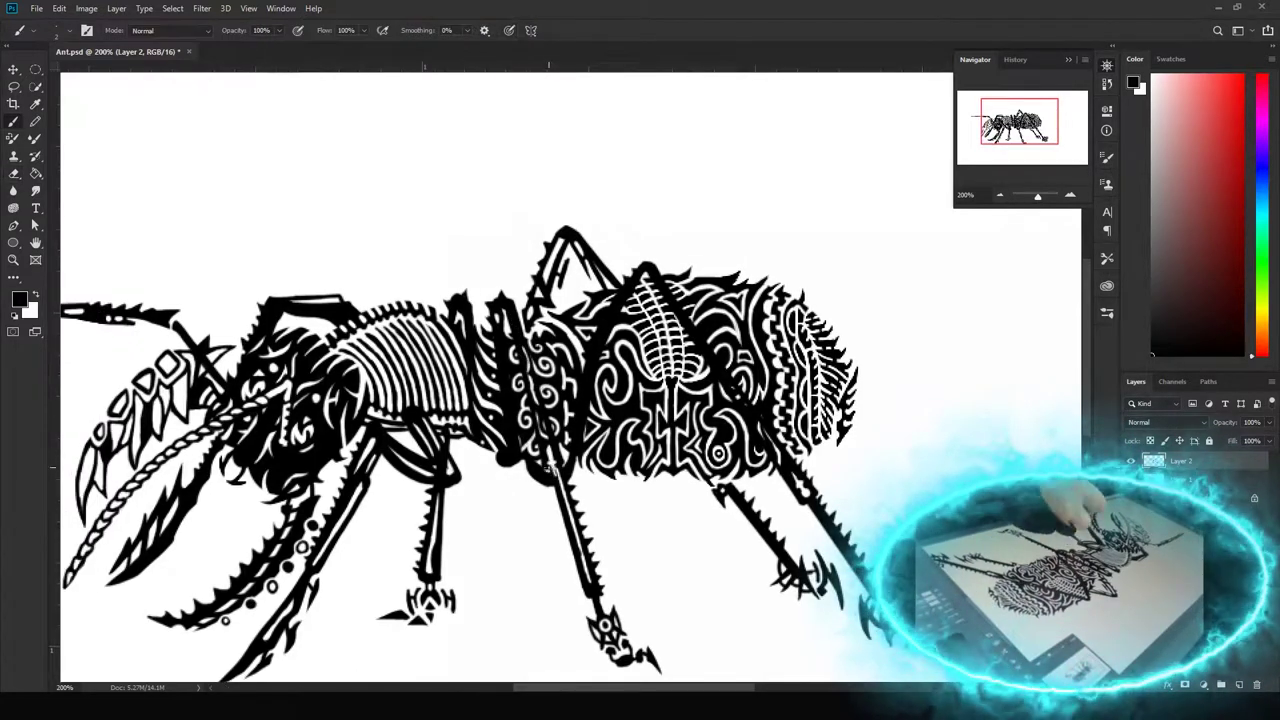
pyautogui.moveTo(541, 470); pyautogui.dragTo(535, 440)
# On Layer 1, sharpen the serrated legs and claw feet with black strokes
pyautogui.press('e')
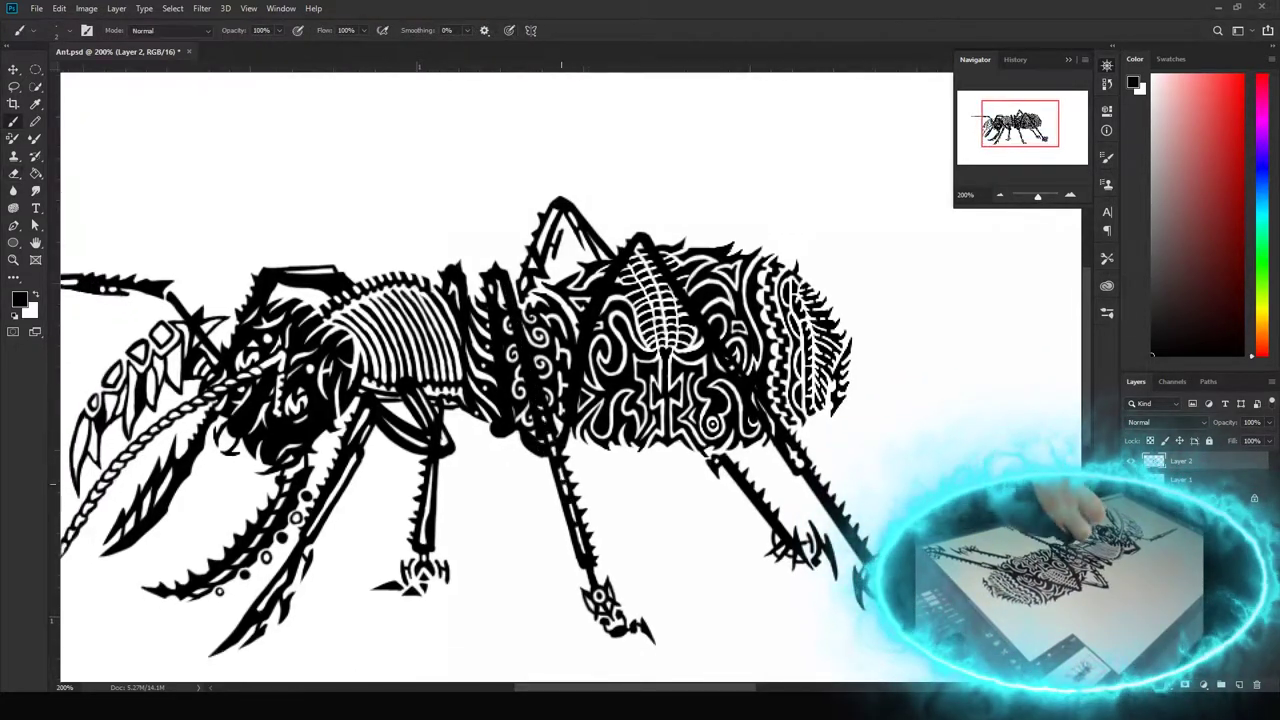
pyautogui.press('e')
pyautogui.press('b')
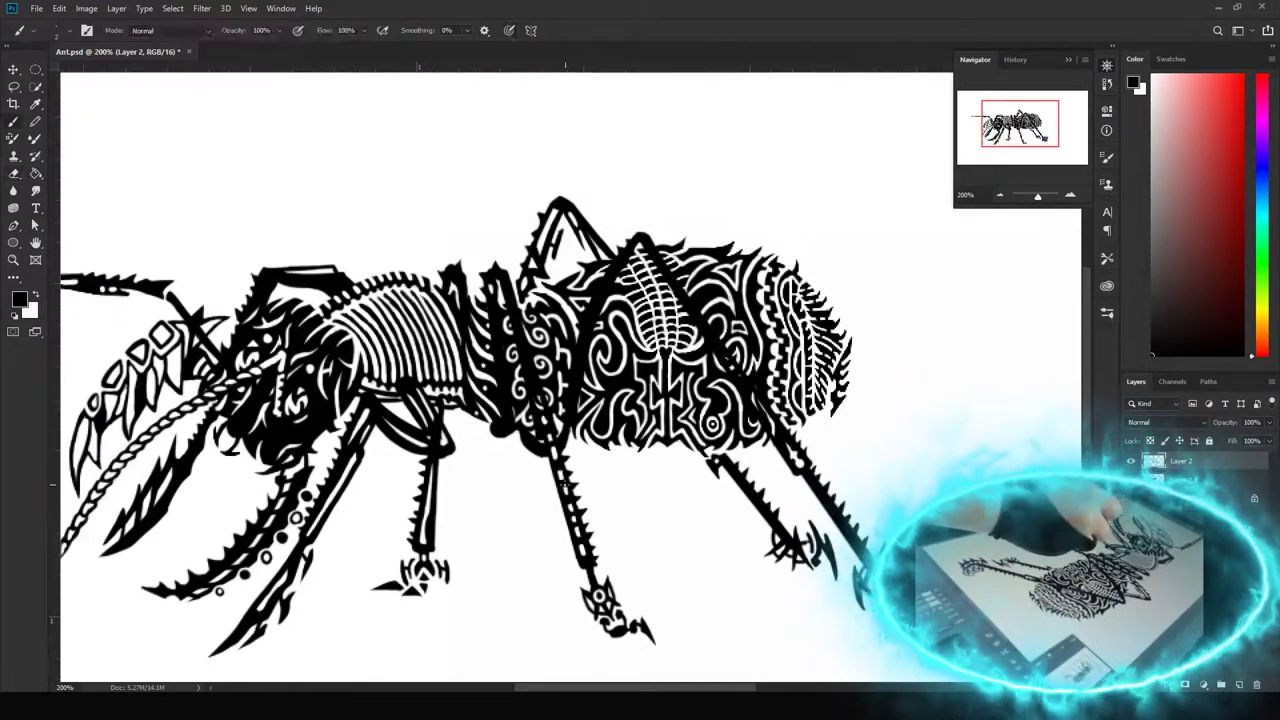
pyautogui.moveTo(480, 470)
pyautogui.mouseDown()
pyautogui.moveTo(742, 455)
pyautogui.moveTo(574, 375)
pyautogui.moveTo(450, 407)
pyautogui.mouseUp()
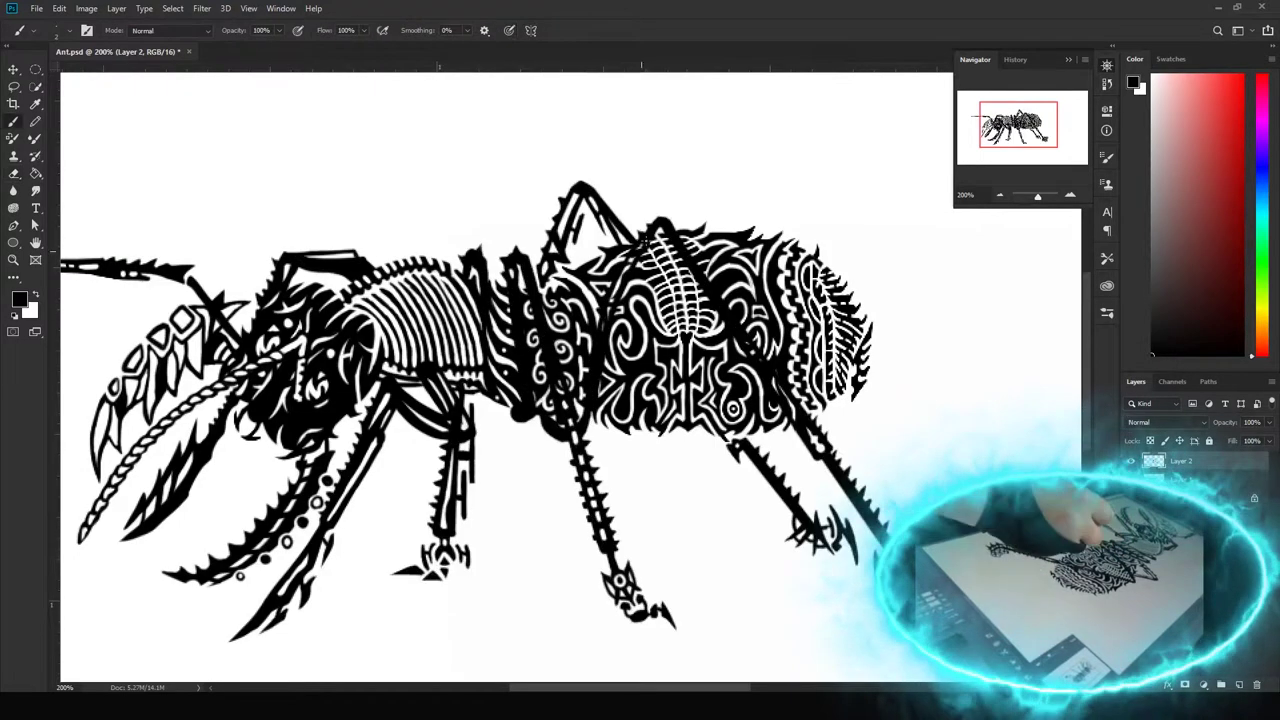
pyautogui.moveTo(675, 215); pyautogui.dragTo(685, 325)
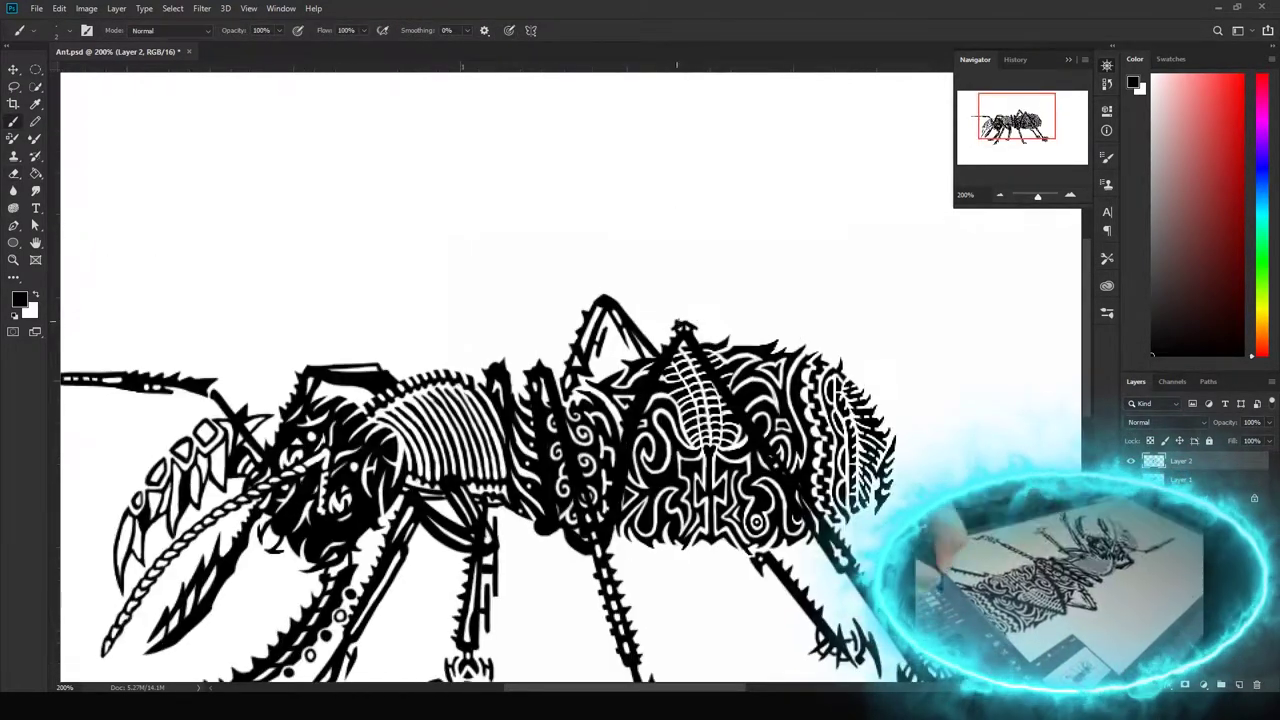
pyautogui.press('b')
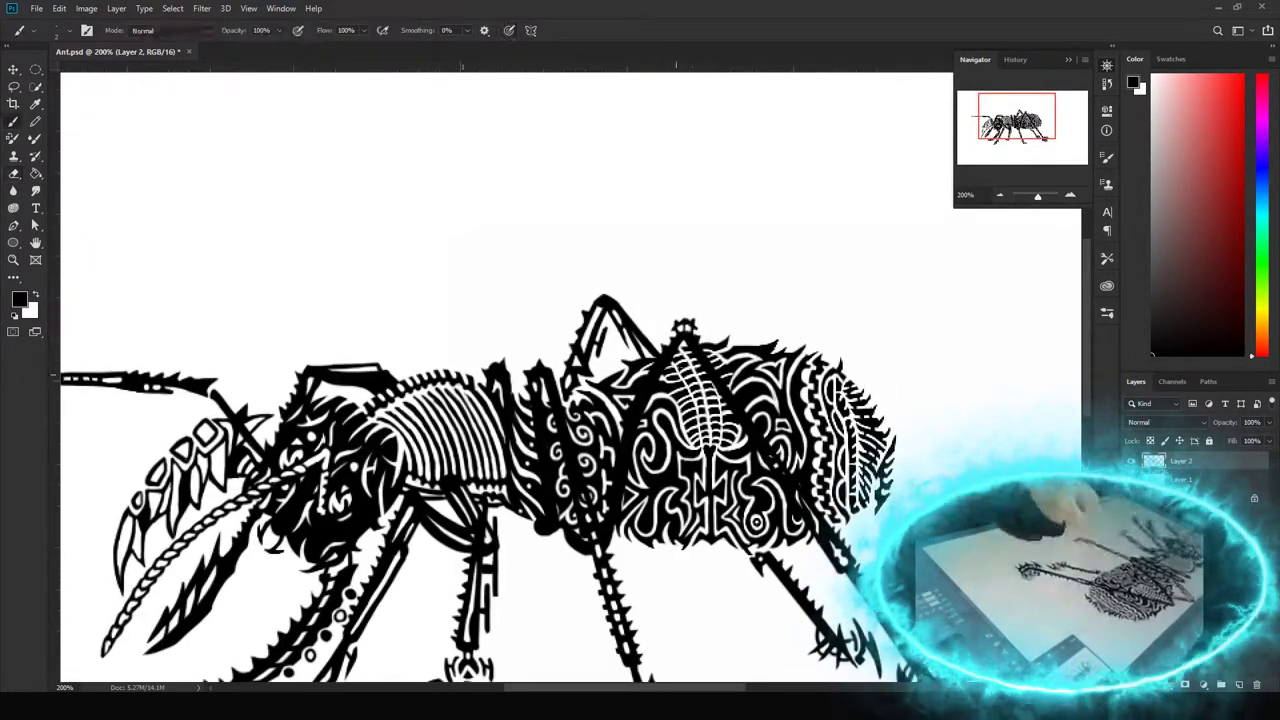
# Erase final leg details, then zoom out to view the whole ant
pyautogui.press('e')
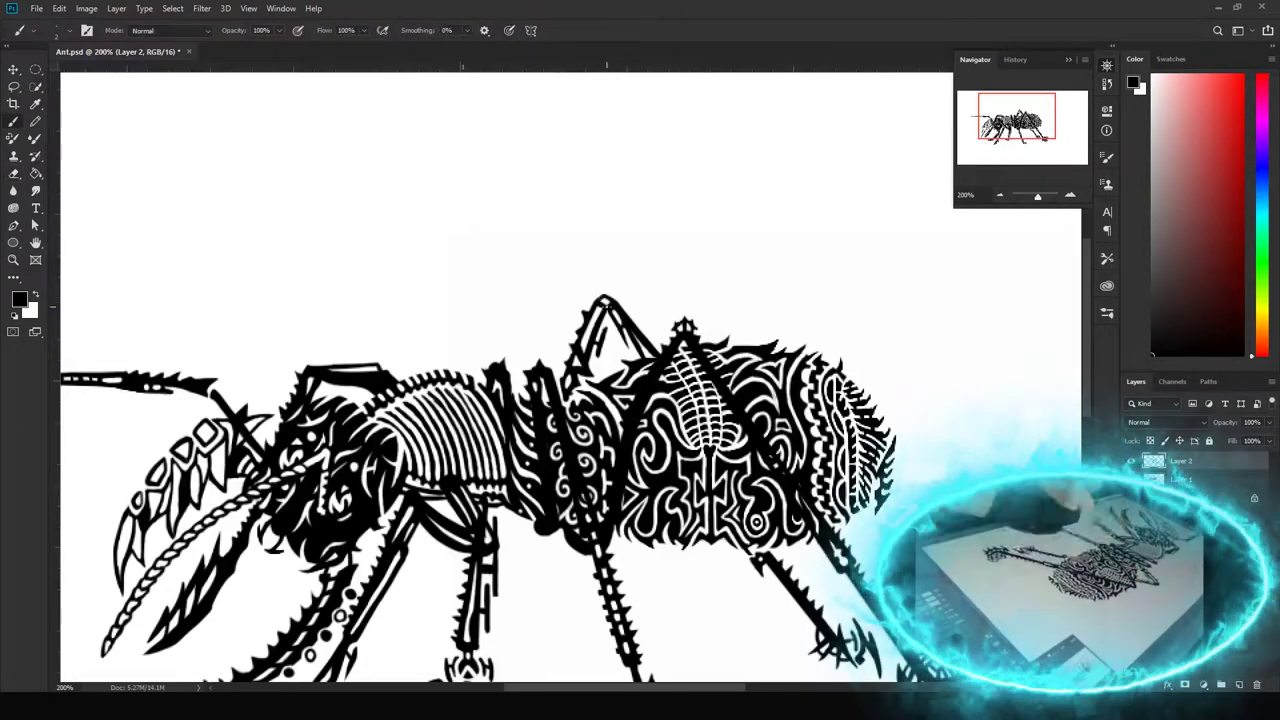
pyautogui.press('e')
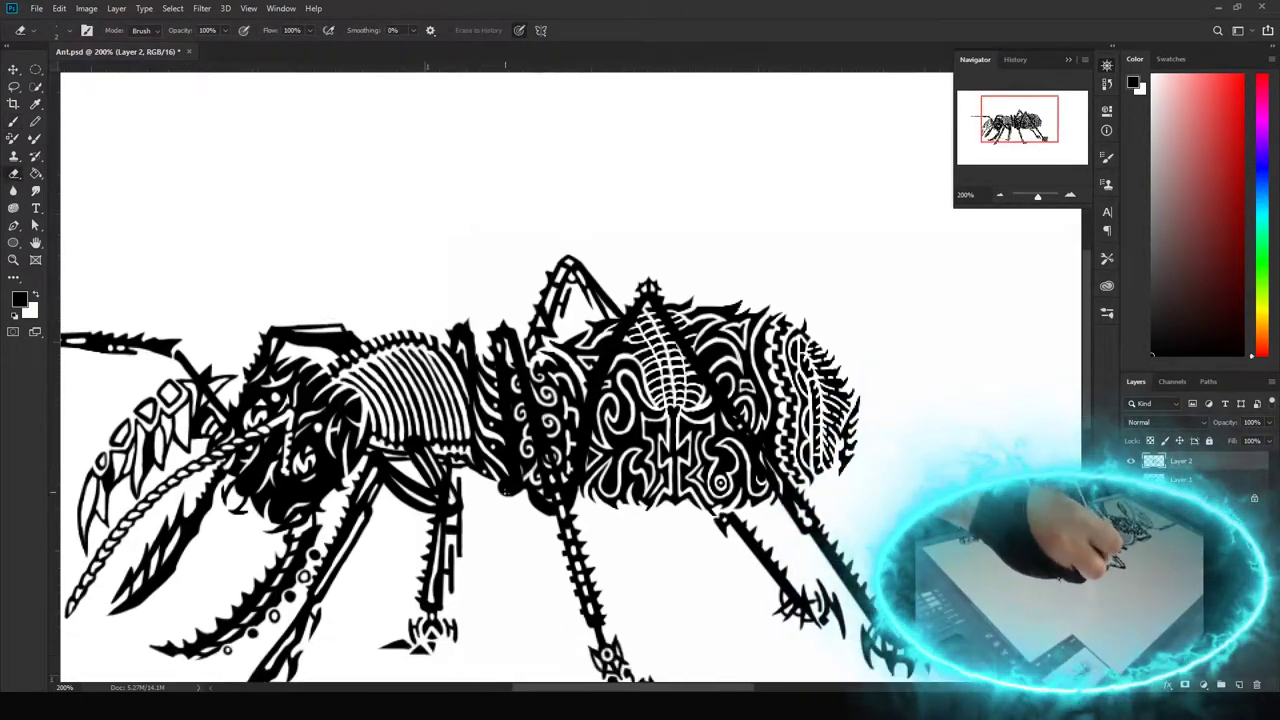
pyautogui.moveTo(588, 258); pyautogui.dragTo(558, 273)
pyautogui.hotkey('ctrl', '-')
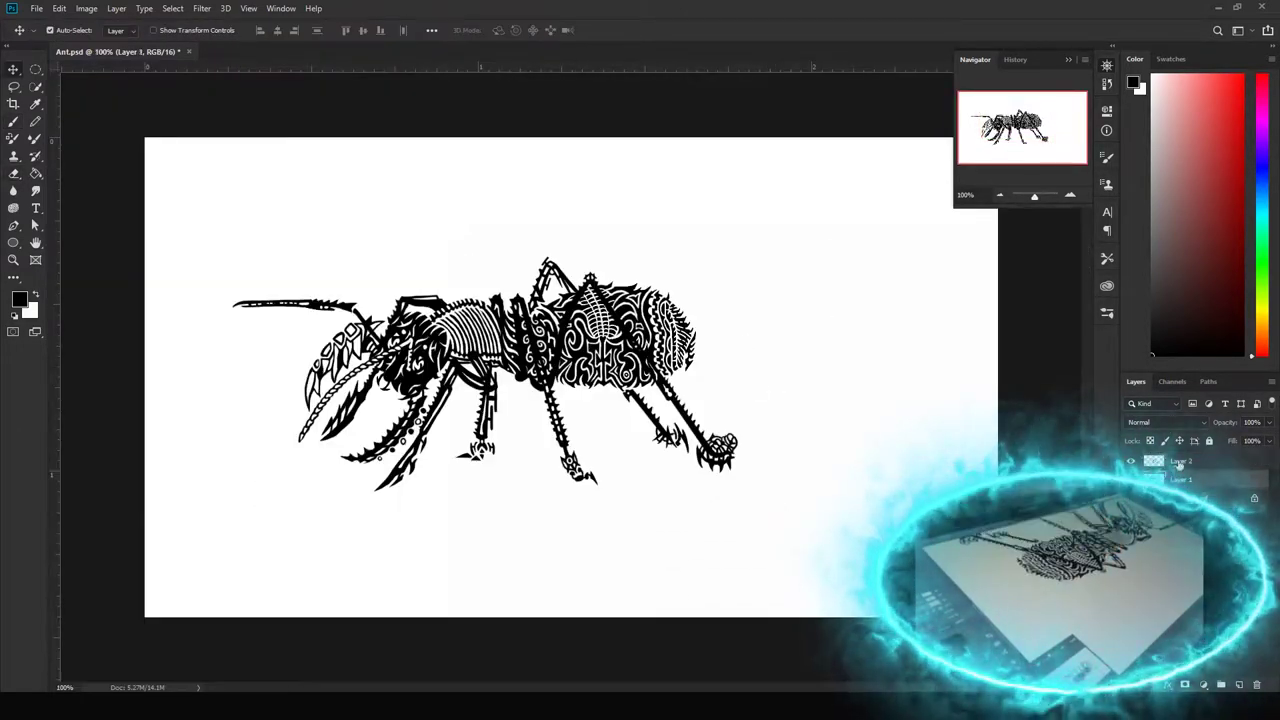
# Zoom back to 200% and resume brush and eraser touch-ups on the legs
pyautogui.hotkey('ctrl', '+')
pyautogui.press('b')
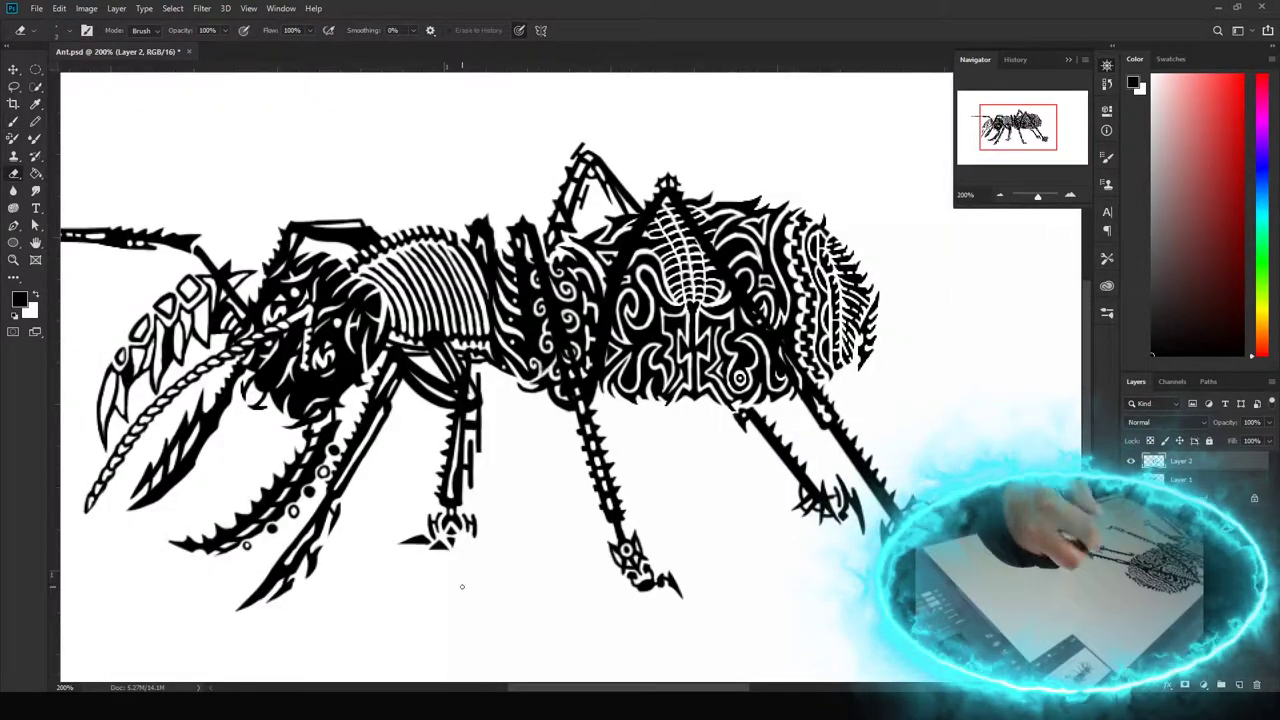
pyautogui.press('e')
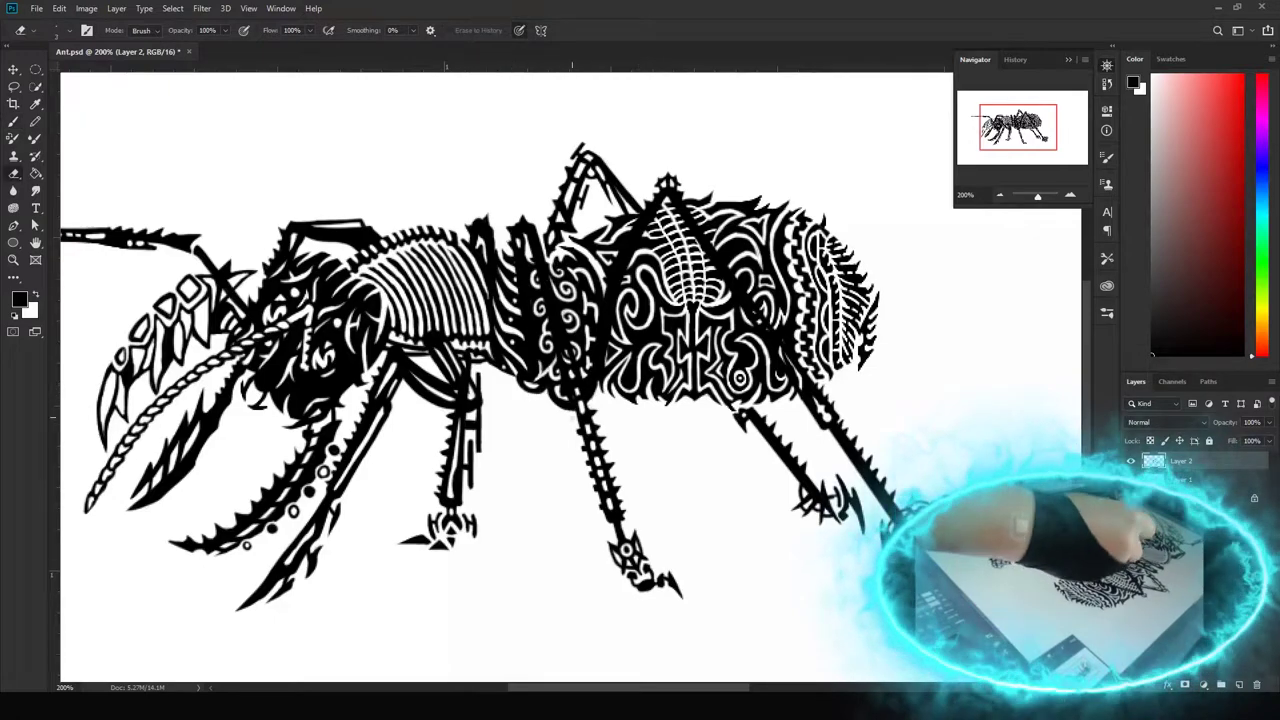